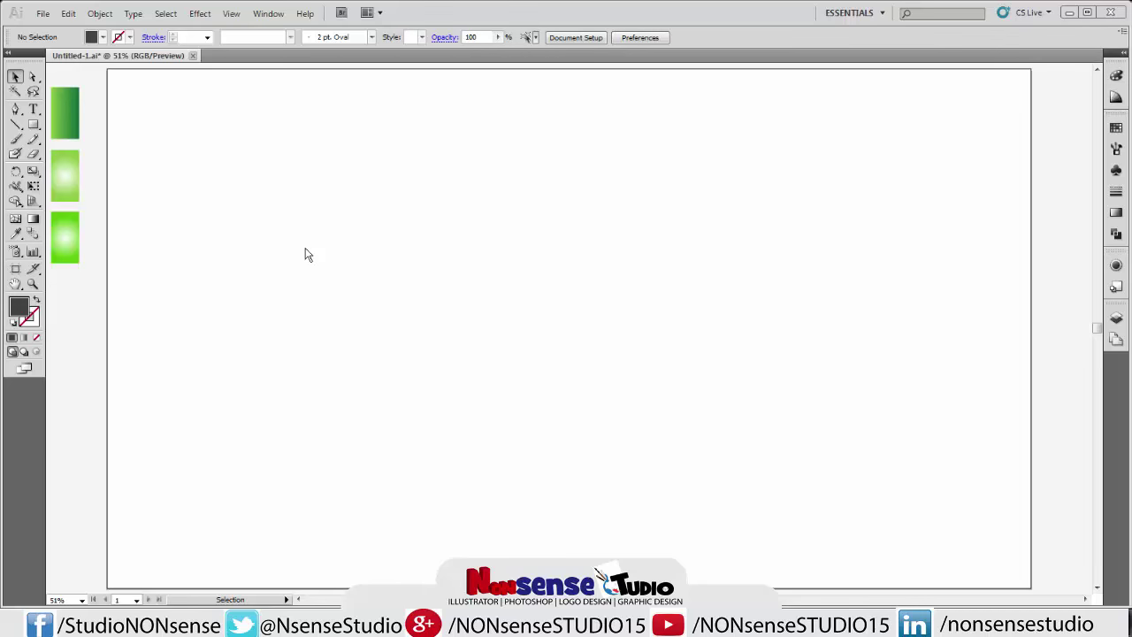
- Draw a dark-grey circle near the artboard centre with the Ellipse tool
left_click(32, 126)
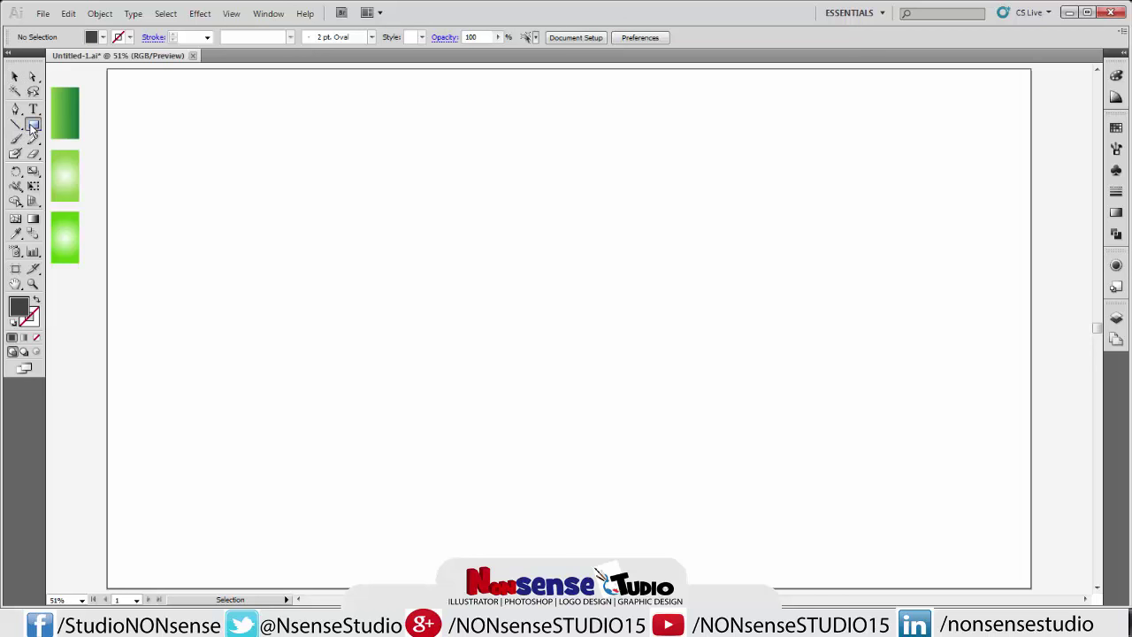
left_click_drag(33, 126, 71, 151)
left_click_drag(529, 303, 615, 403)
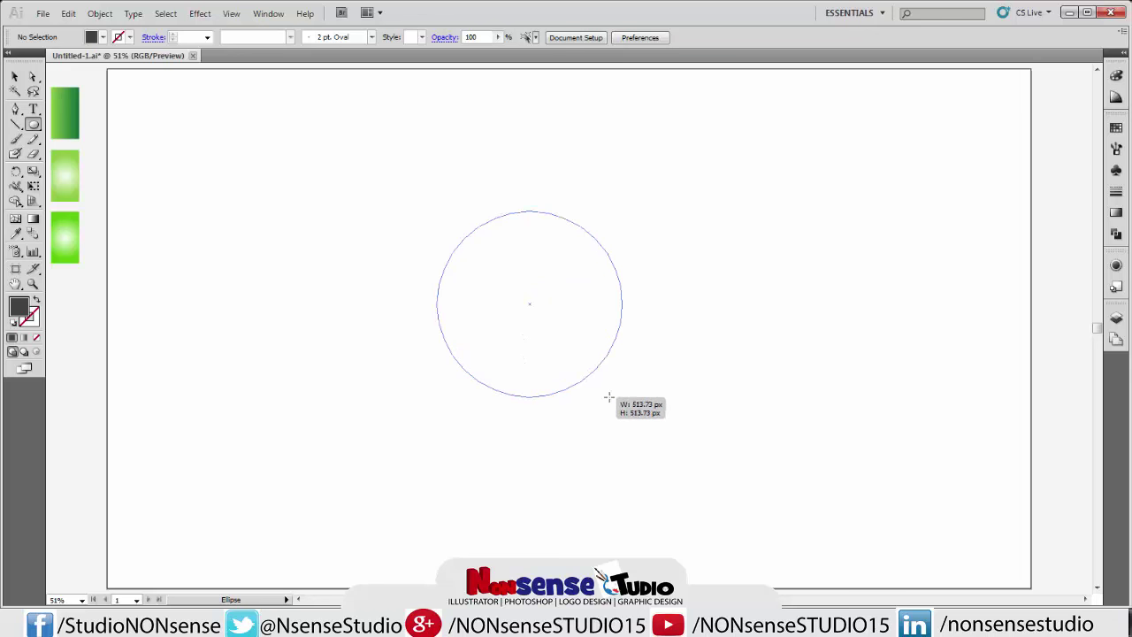
left_click_drag(615, 403, 641, 416)
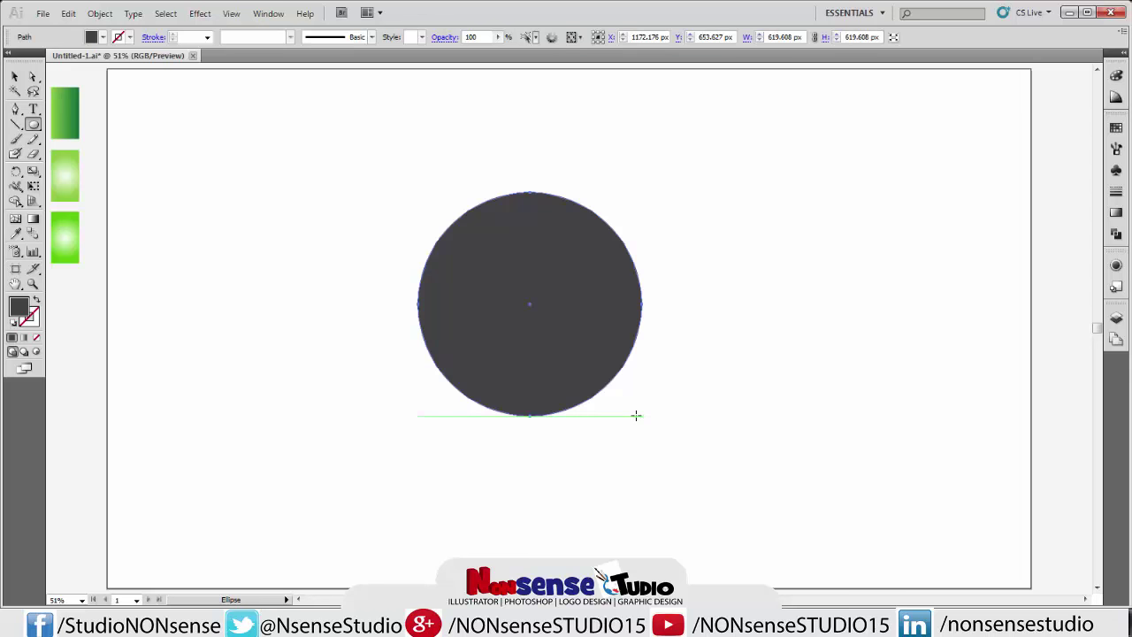
- Copy the circle and paste the copy in front
left_click(16, 77)
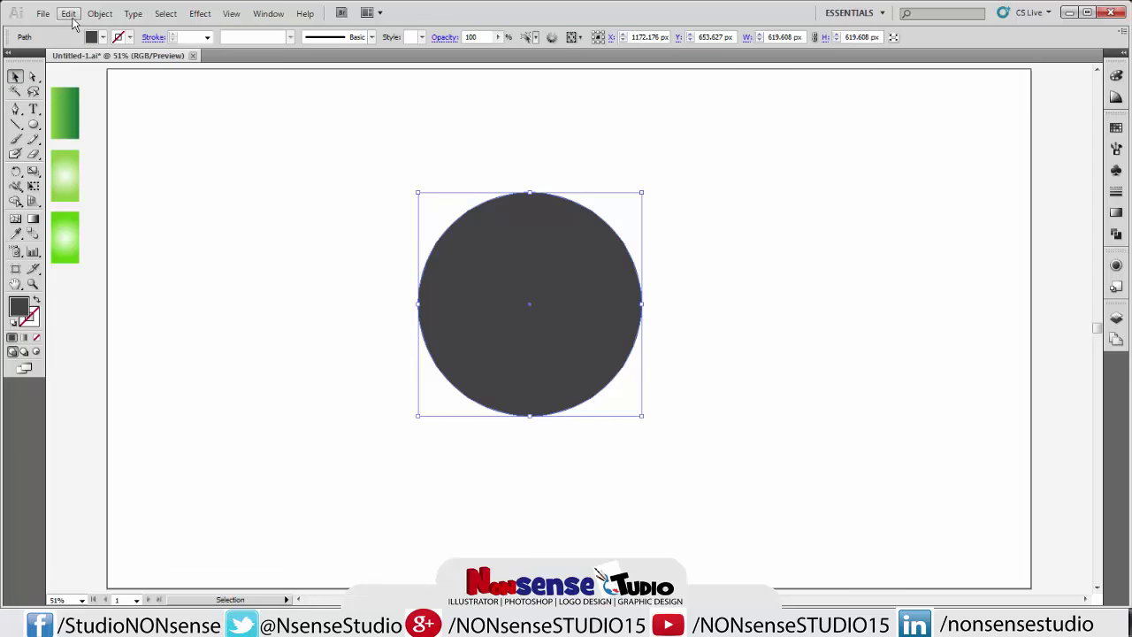
left_click(68, 13)
left_click(88, 81)
left_click(68, 13)
left_click(104, 113)
- Give the front copy a lighter grey fill and nudge it slightly upward
left_click(103, 38)
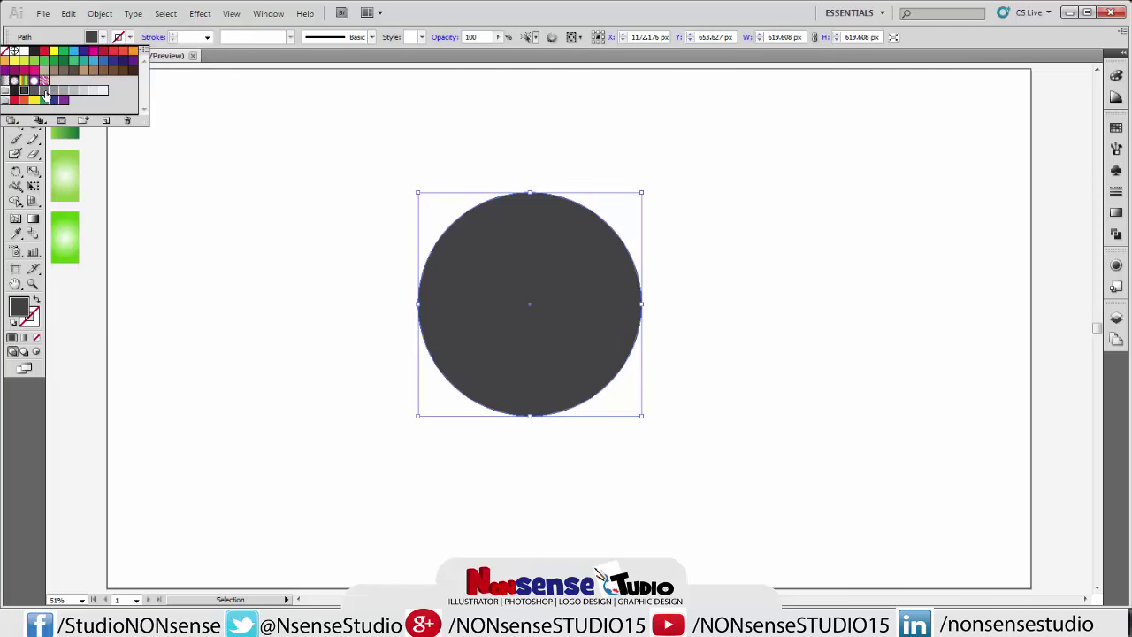
left_click(45, 90)
left_click(139, 157)
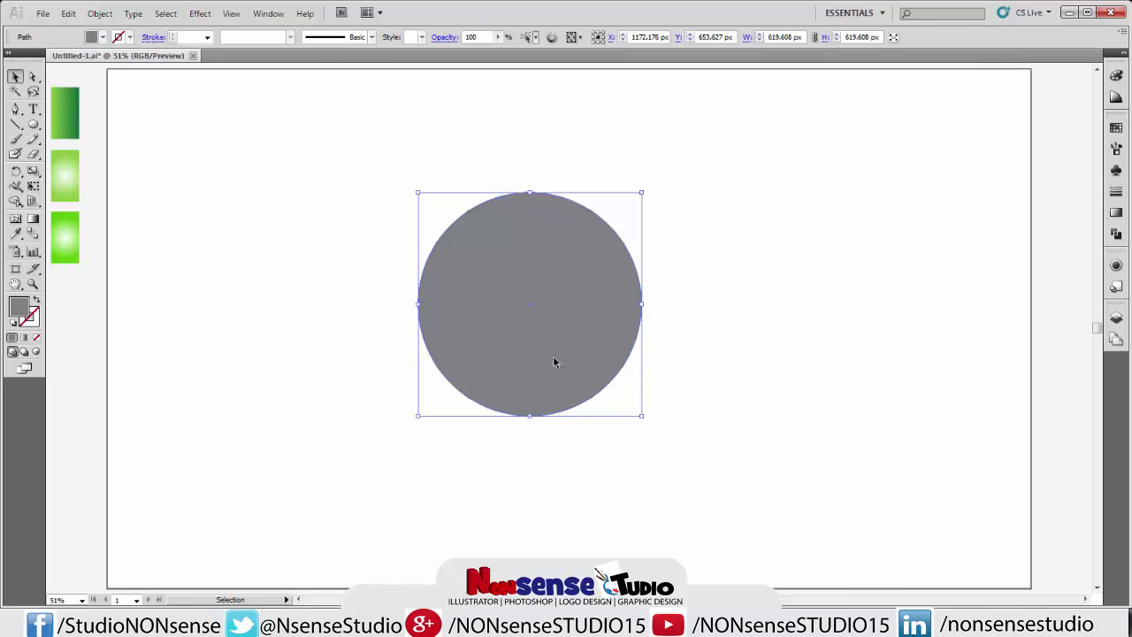
left_click_drag(555, 362, 557, 355)
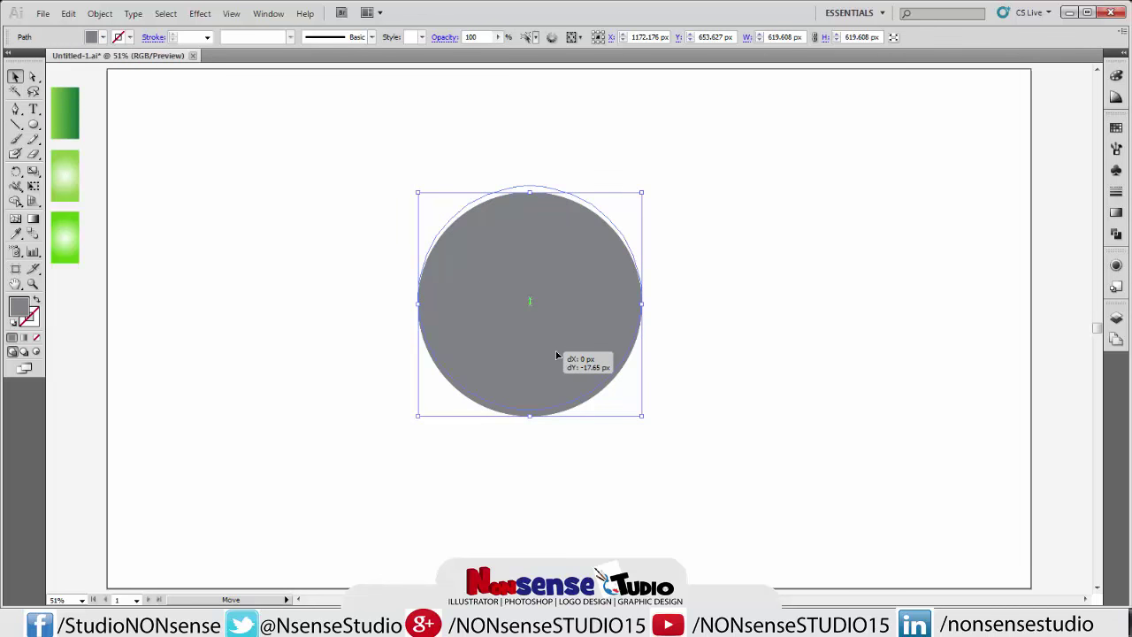
left_click_drag(558, 356, 558, 356)
- Subtract the top circle from the dark one with Pathfinder Minus Front, leaving a crescent
left_click_drag(508, 157, 611, 425)
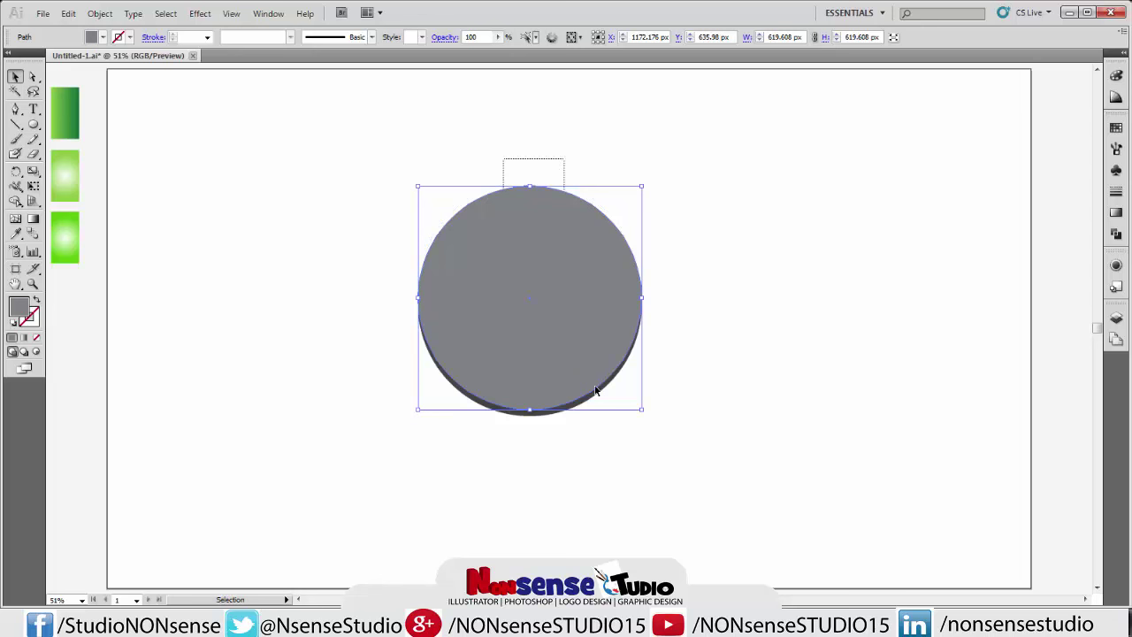
left_click(1116, 233)
left_click(988, 150)
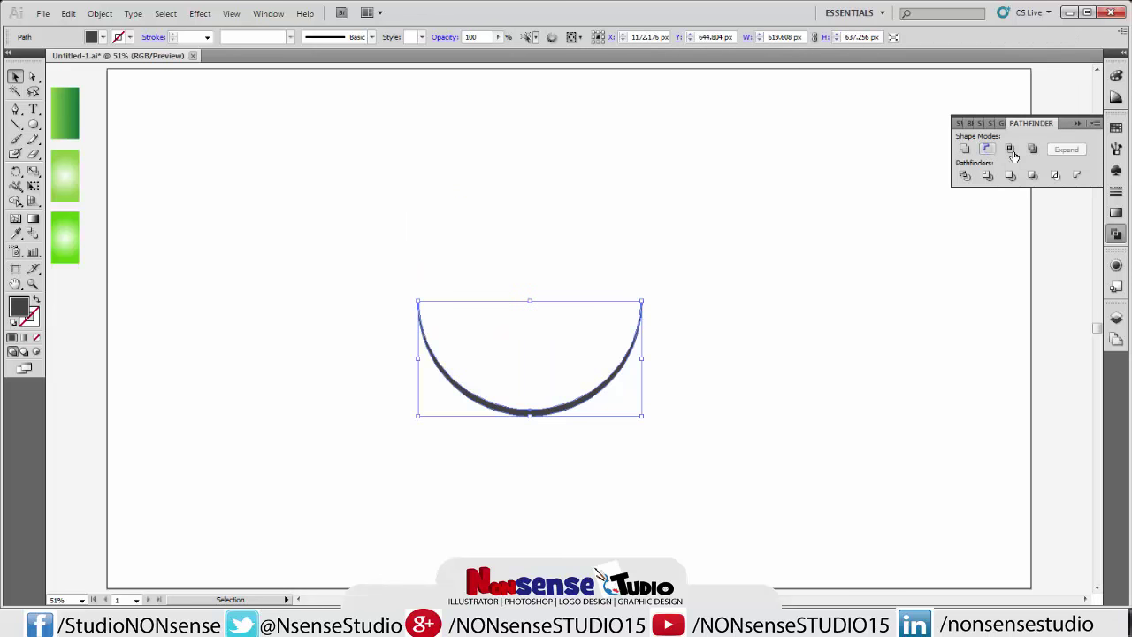
left_click(792, 263)
- Set light grey as the current fill colour
left_click(103, 39)
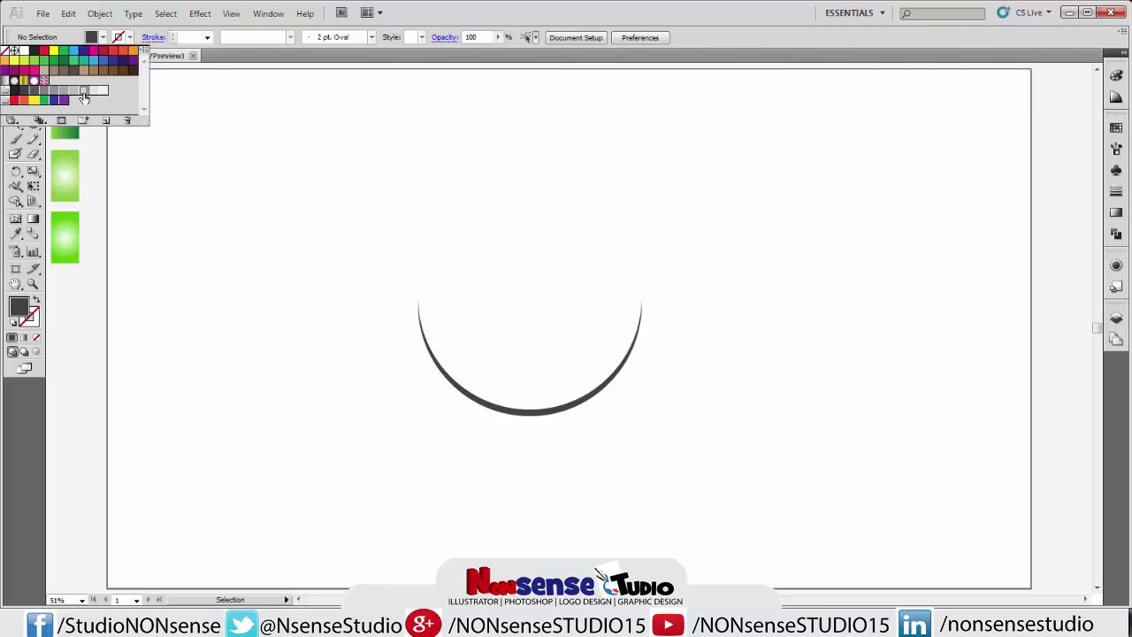
left_click(80, 92)
left_click(109, 161)
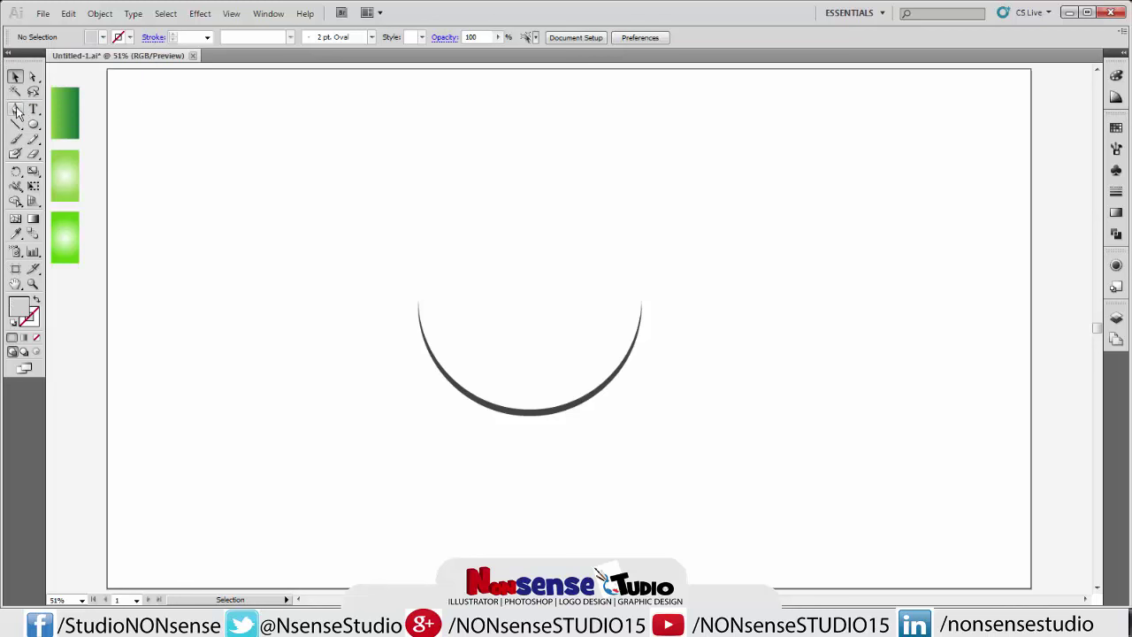
- Pen a closed light-grey leaf with a pointed tip, starting and ending at the arc's left end
left_click(16, 110)
left_click(420, 304)
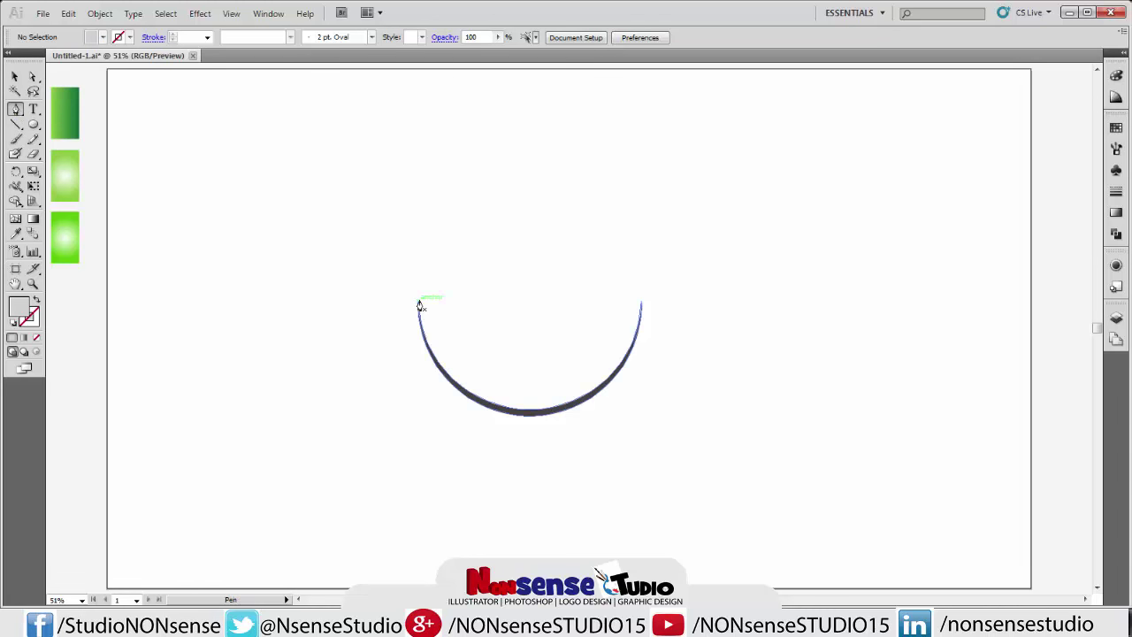
left_click_drag(444, 419, 541, 433)
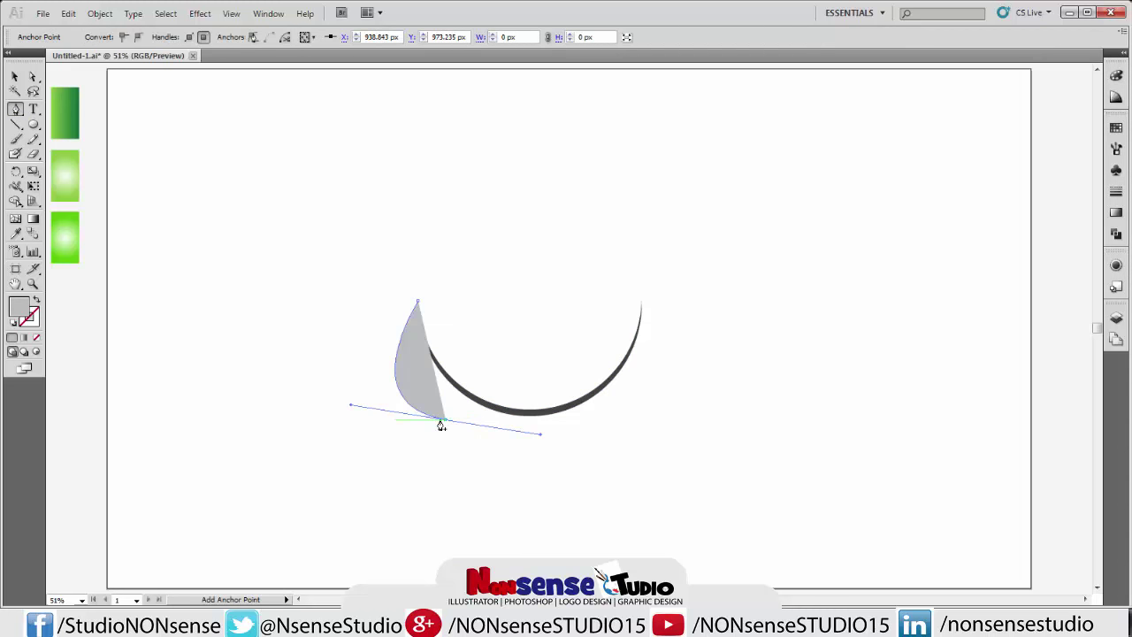
left_click(445, 419)
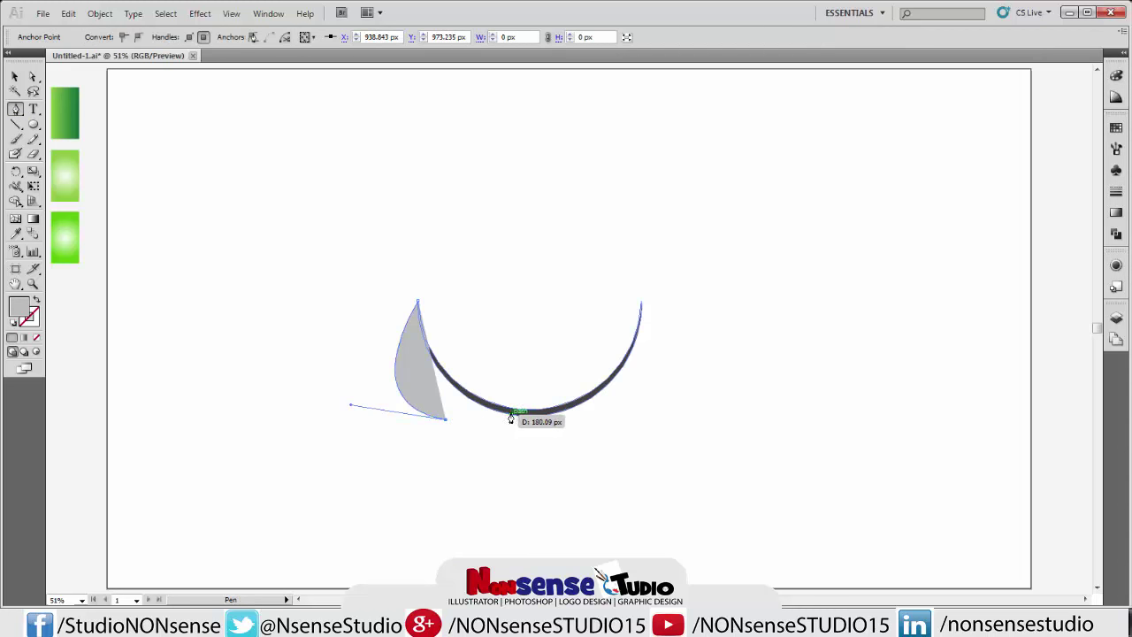
mouse_move(511, 414)
left_mouse_down()
mouse_move(523, 403)
mouse_move(511, 429)
left_mouse_up()
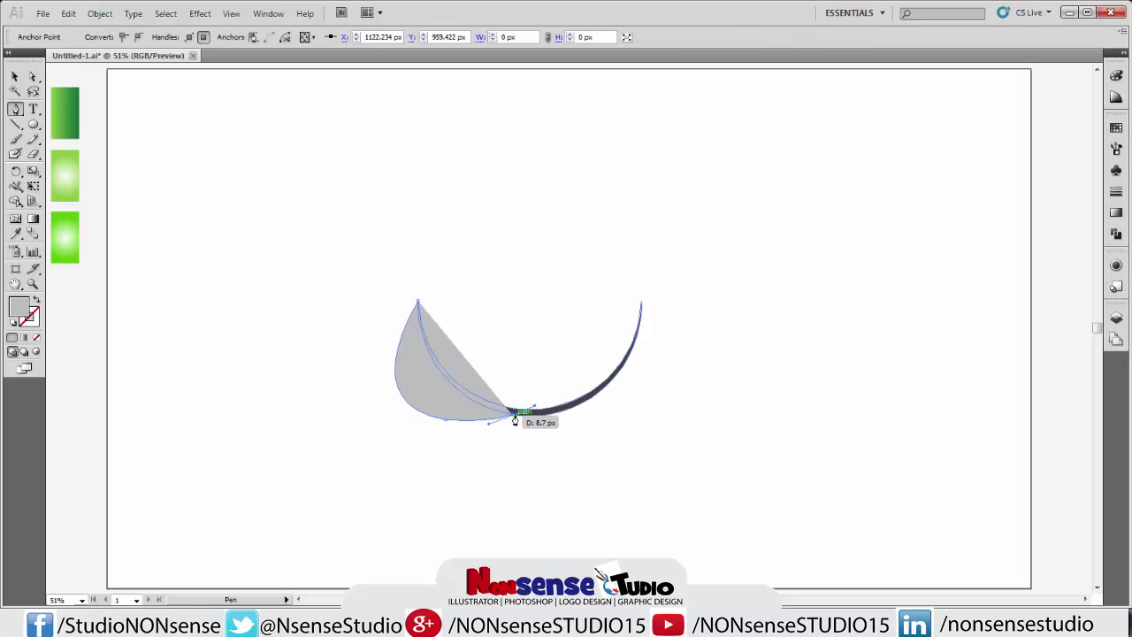
left_click(512, 414)
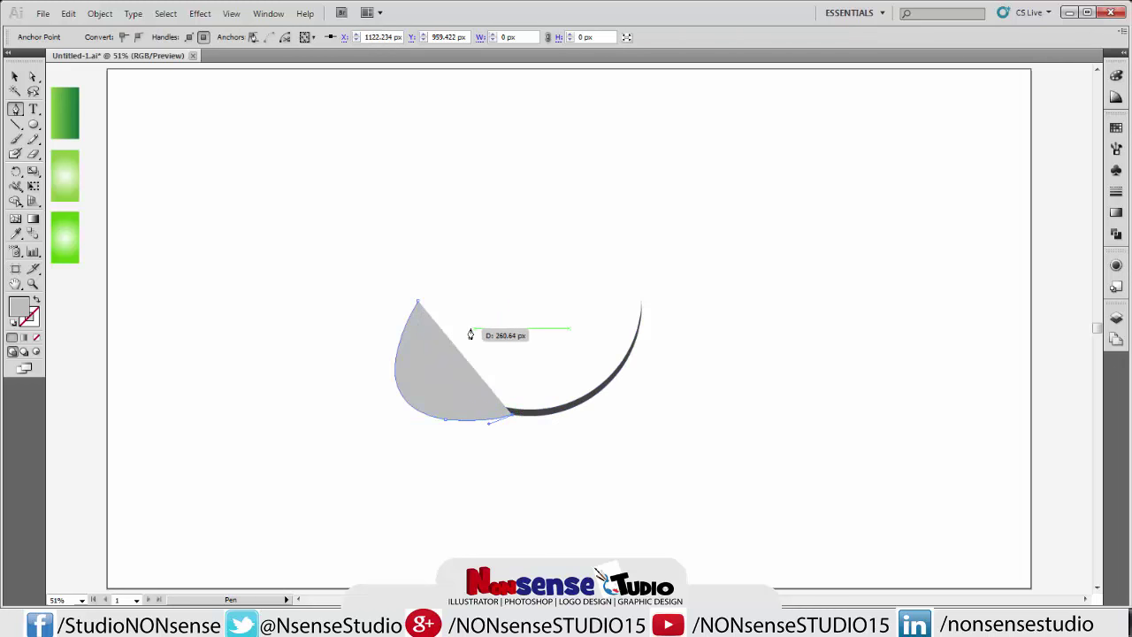
mouse_move(457, 329)
left_mouse_down()
mouse_move(381, 329)
mouse_move(350, 315)
left_mouse_up()
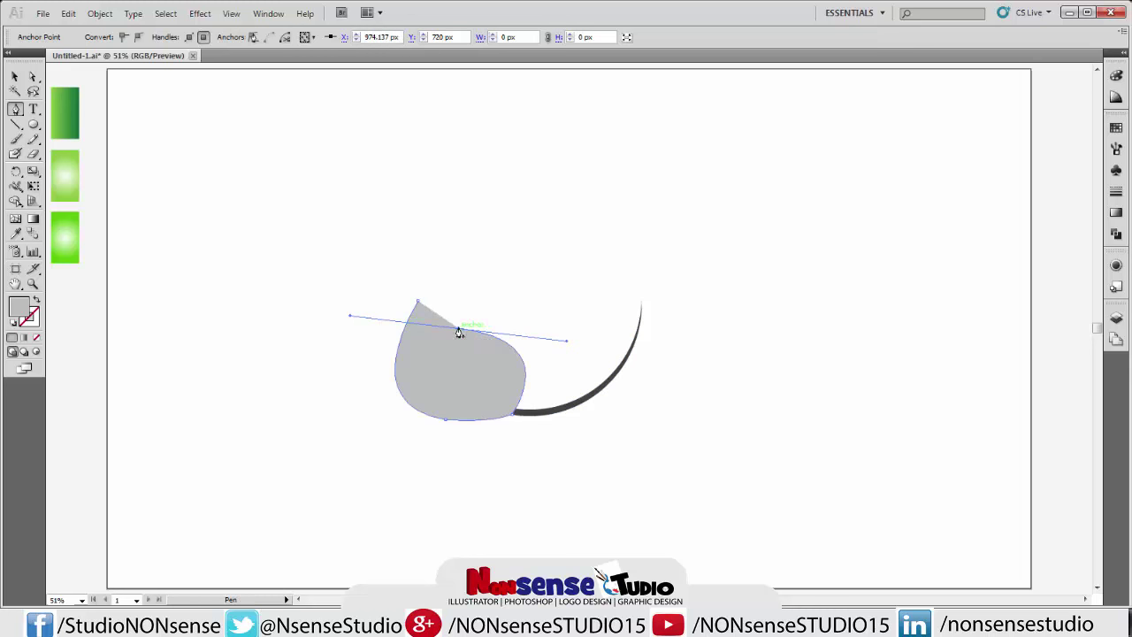
left_click(420, 305)
left_click_drag(420, 304, 411, 281)
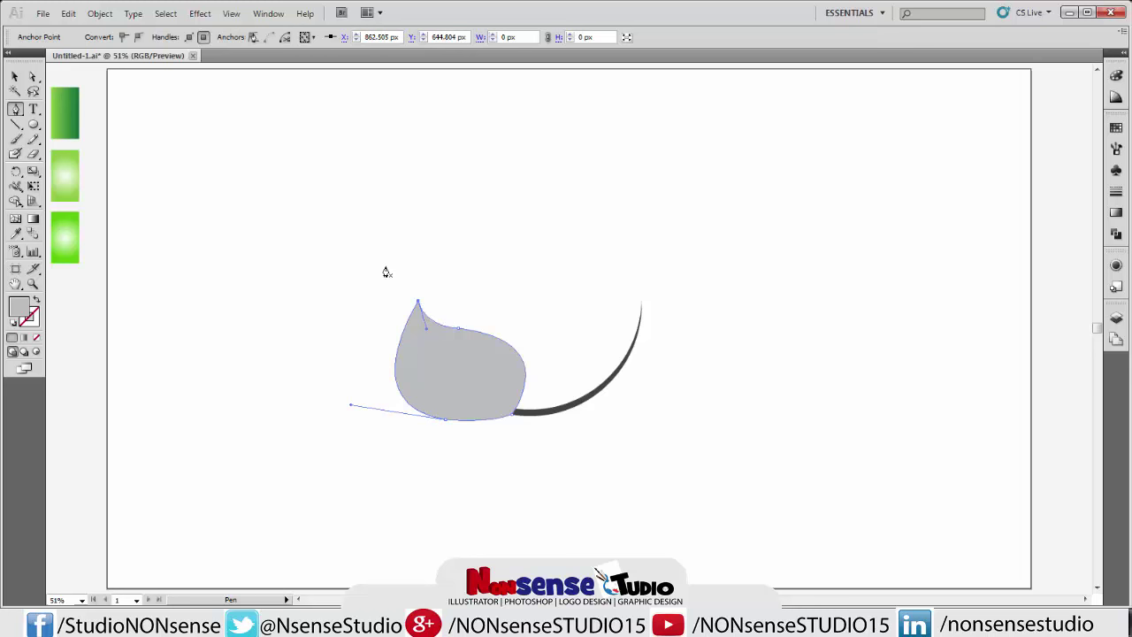
left_click(11, 77)
left_click(390, 198)
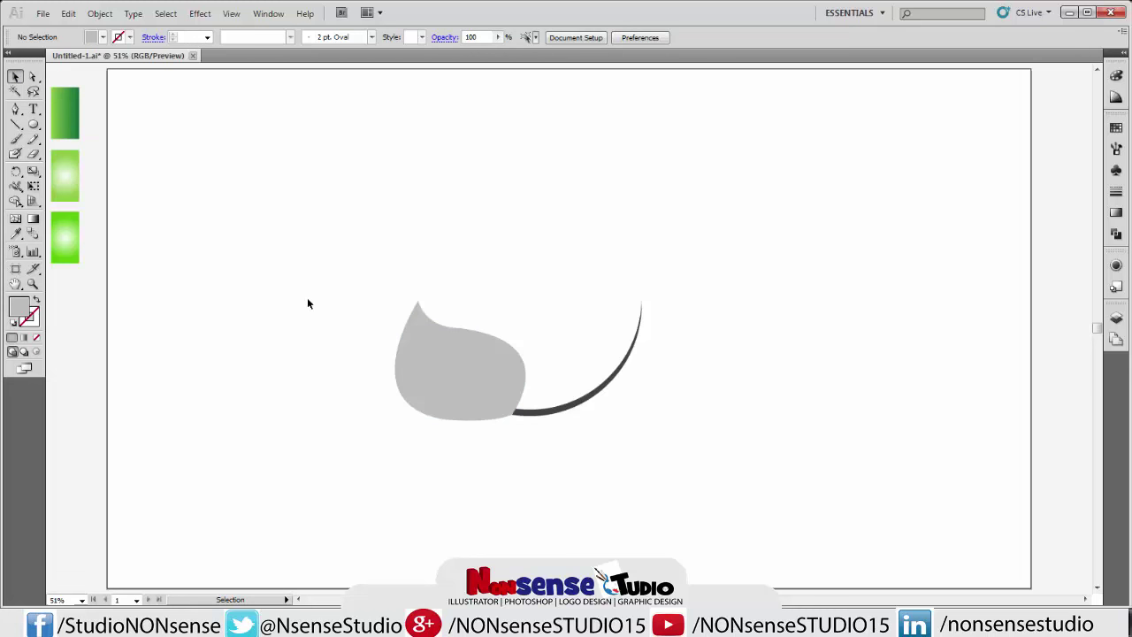
- Apply Pathfinder Divide to the leaf and arc together, then ungroup the resulting pieces
left_click_drag(340, 296, 614, 422)
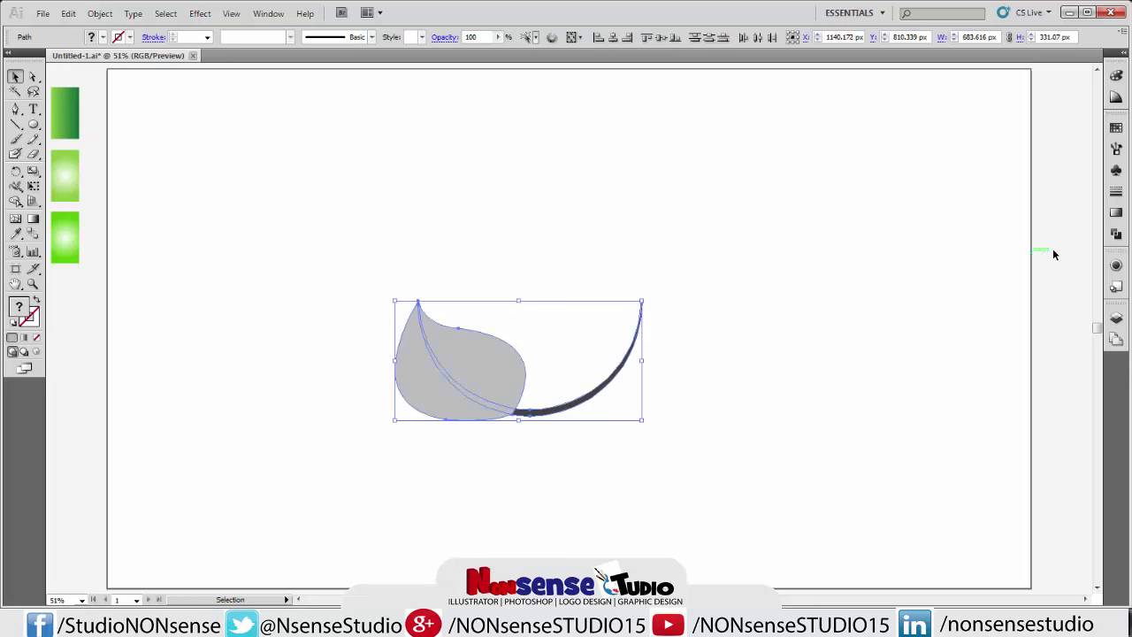
left_click(1117, 233)
left_click(965, 176)
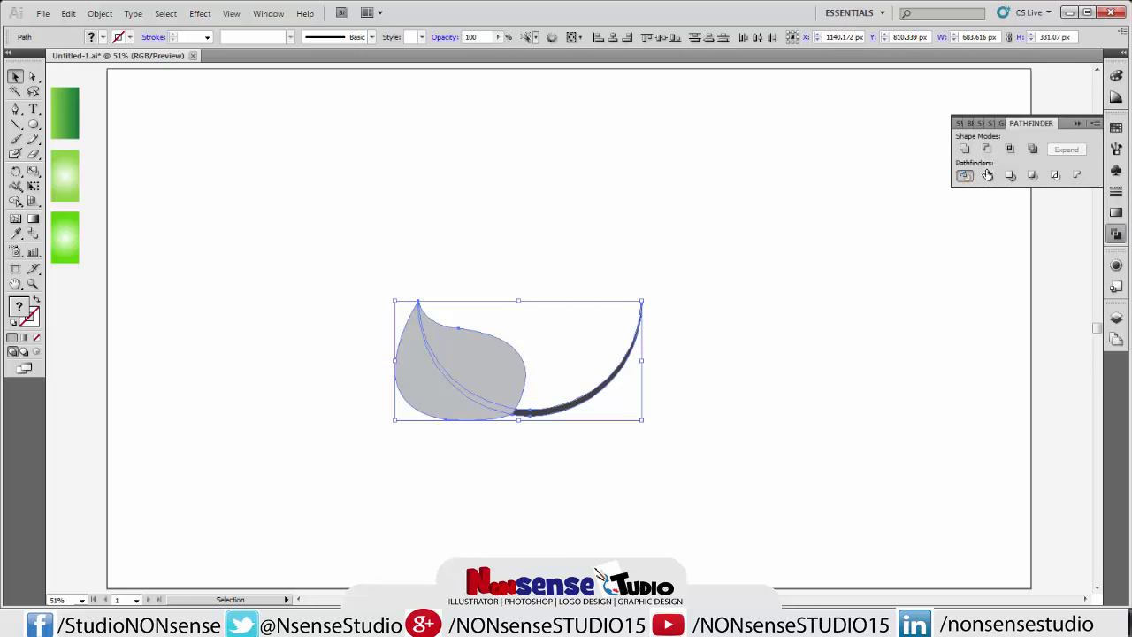
right_click(472, 394)
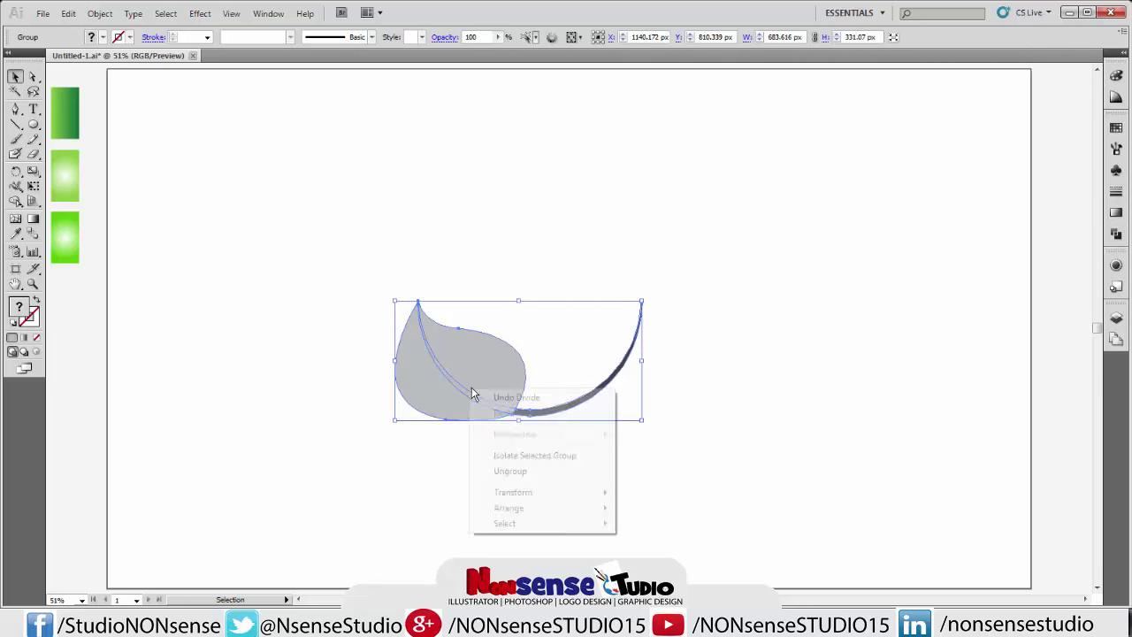
left_click(520, 471)
left_click(551, 484)
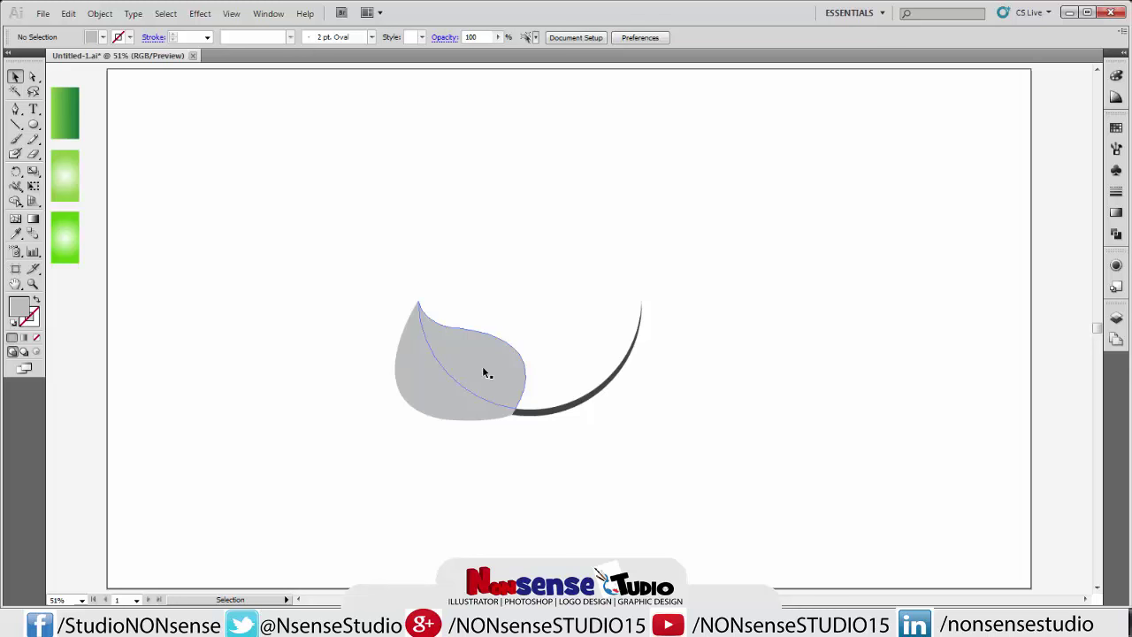
- Fill the inner curved leaf piece dark grey
left_click(506, 410)
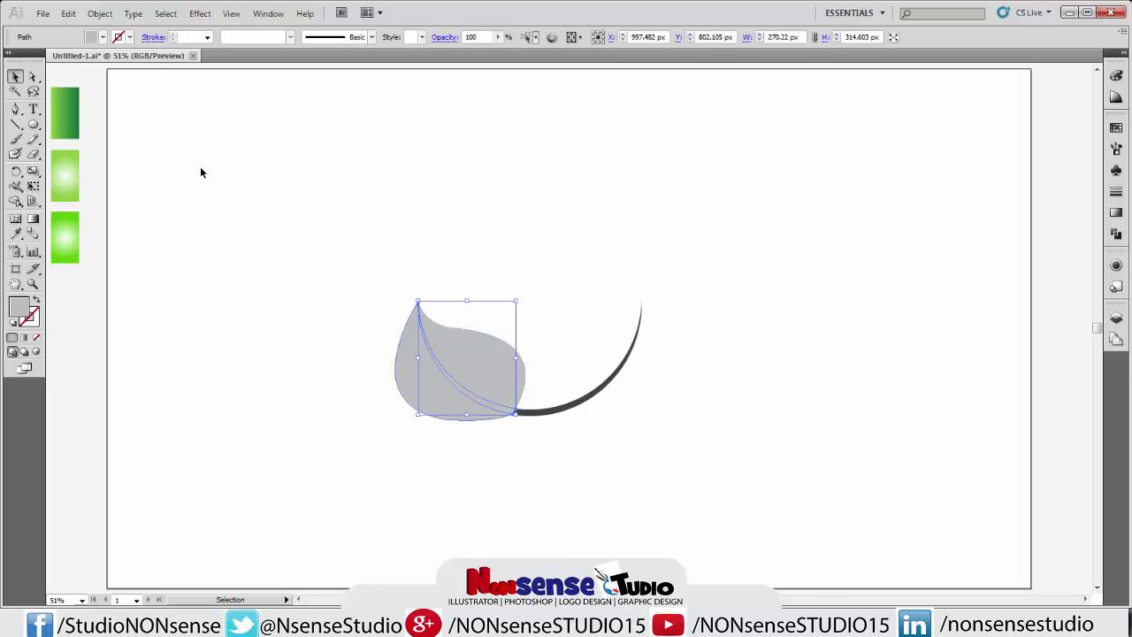
left_click(103, 38)
left_click(25, 92)
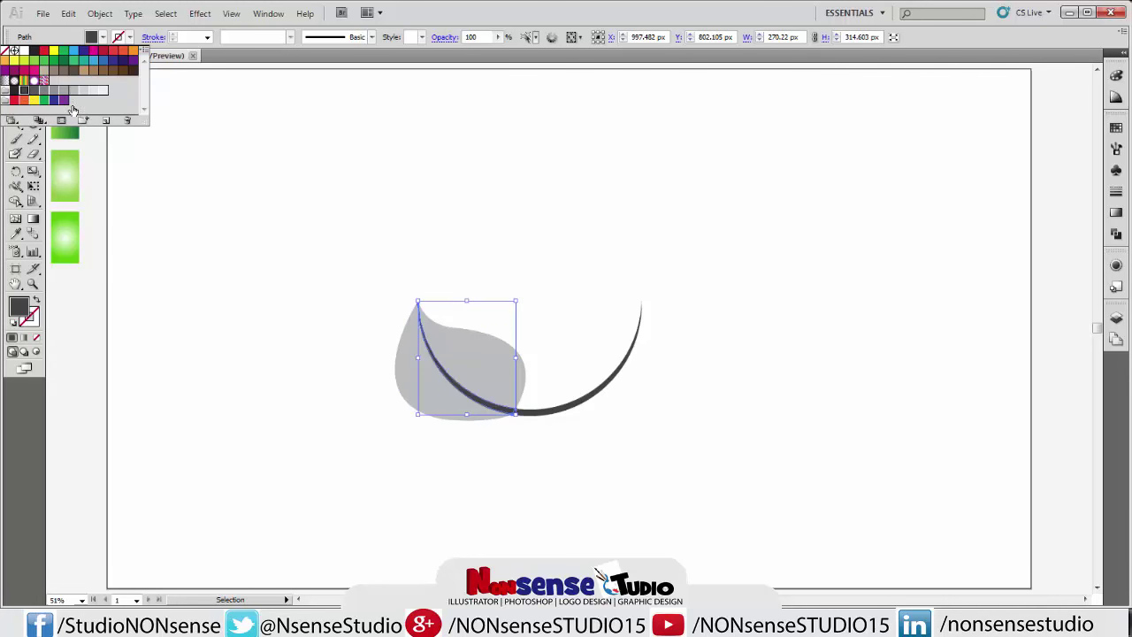
left_click(260, 184)
- Create an inset Offset Path copy of the leaf with a negative offset
left_click(463, 339)
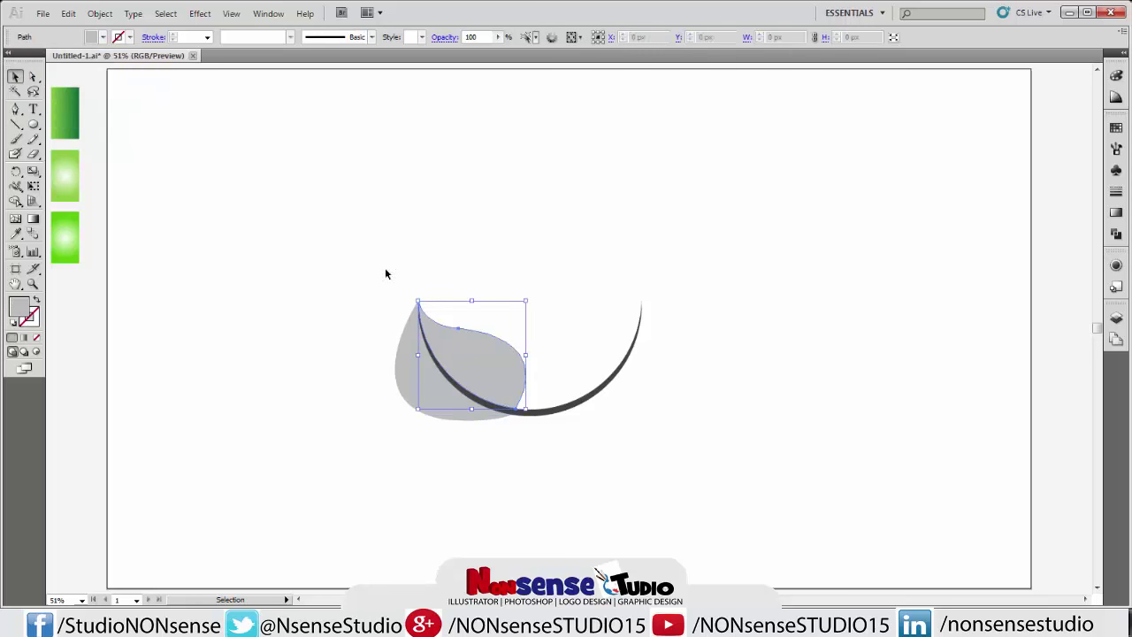
left_click(99, 14)
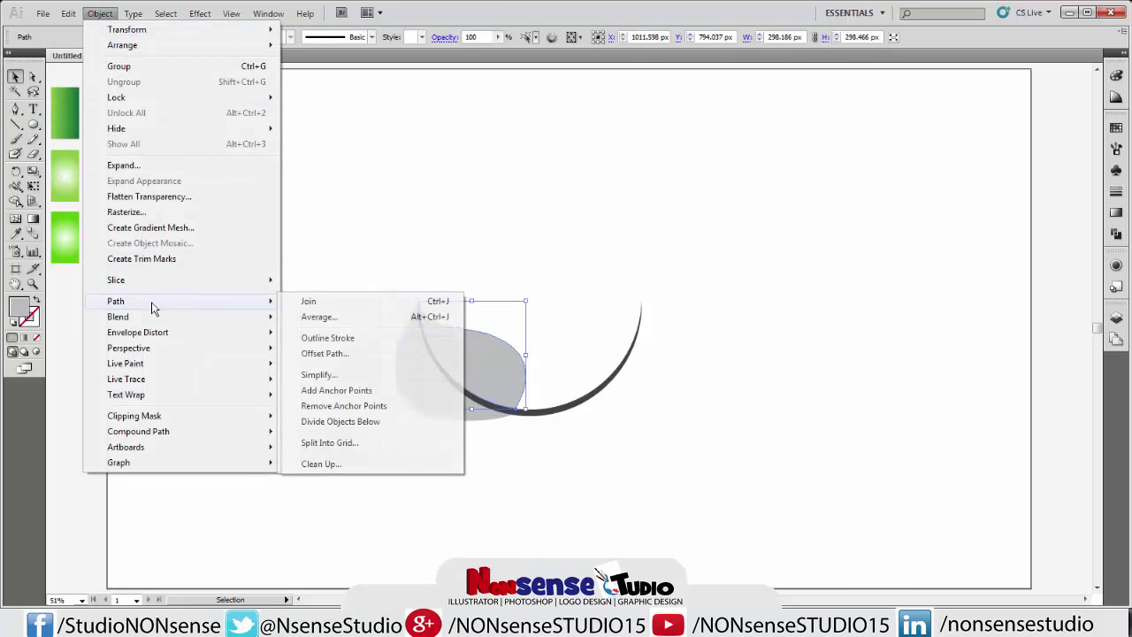
left_click(309, 353)
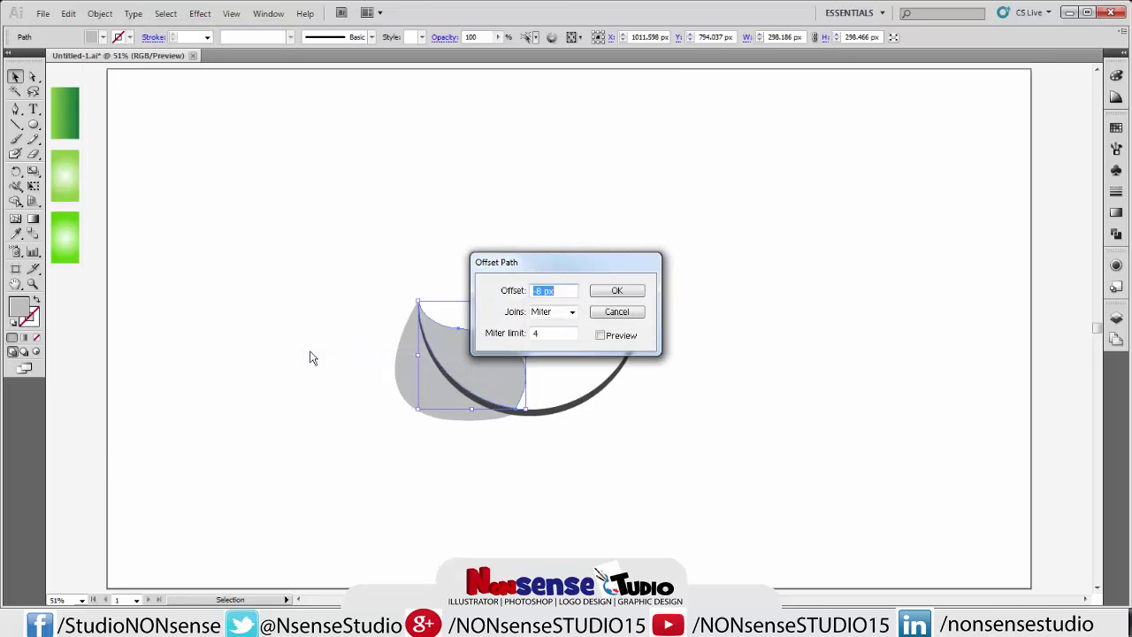
left_click_drag(542, 274, 614, 270)
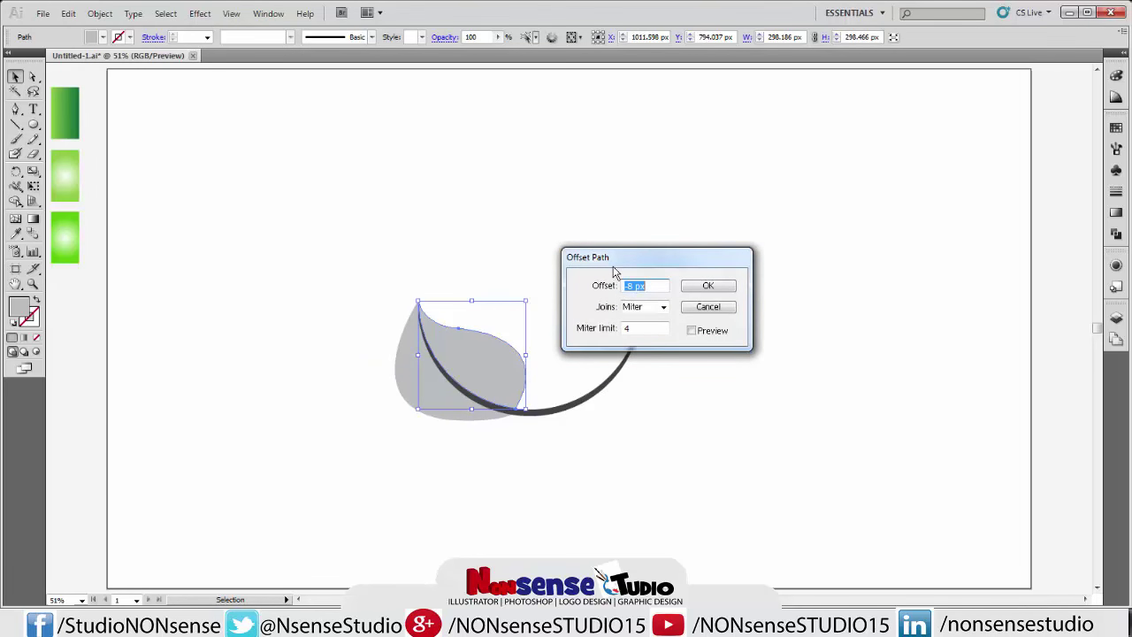
type("-5")
left_click(712, 289)
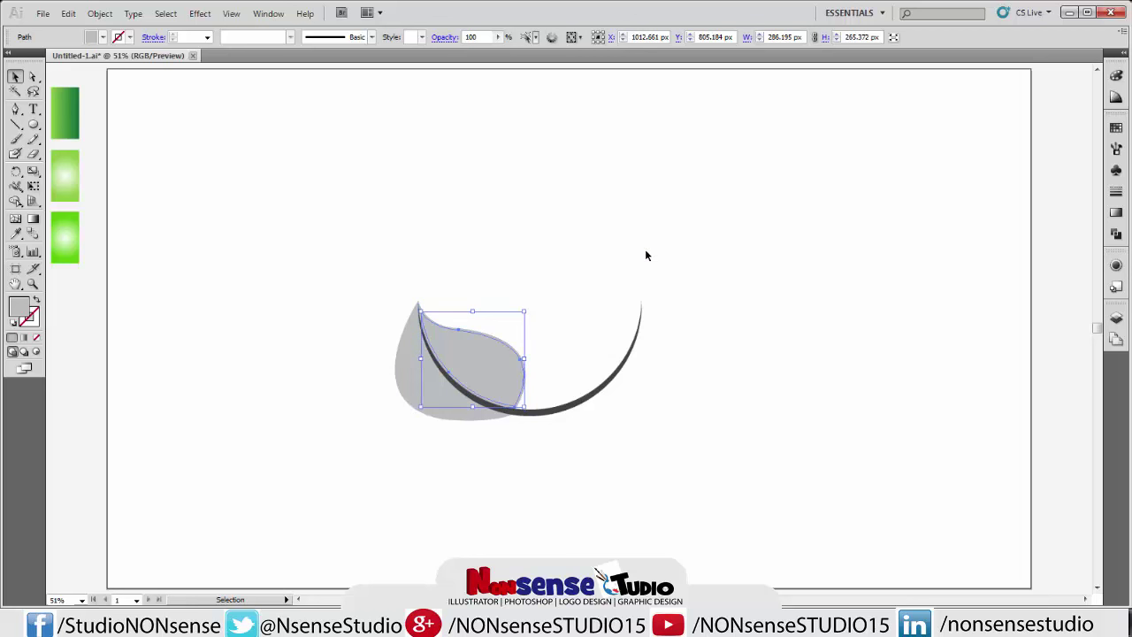
left_click(645, 255)
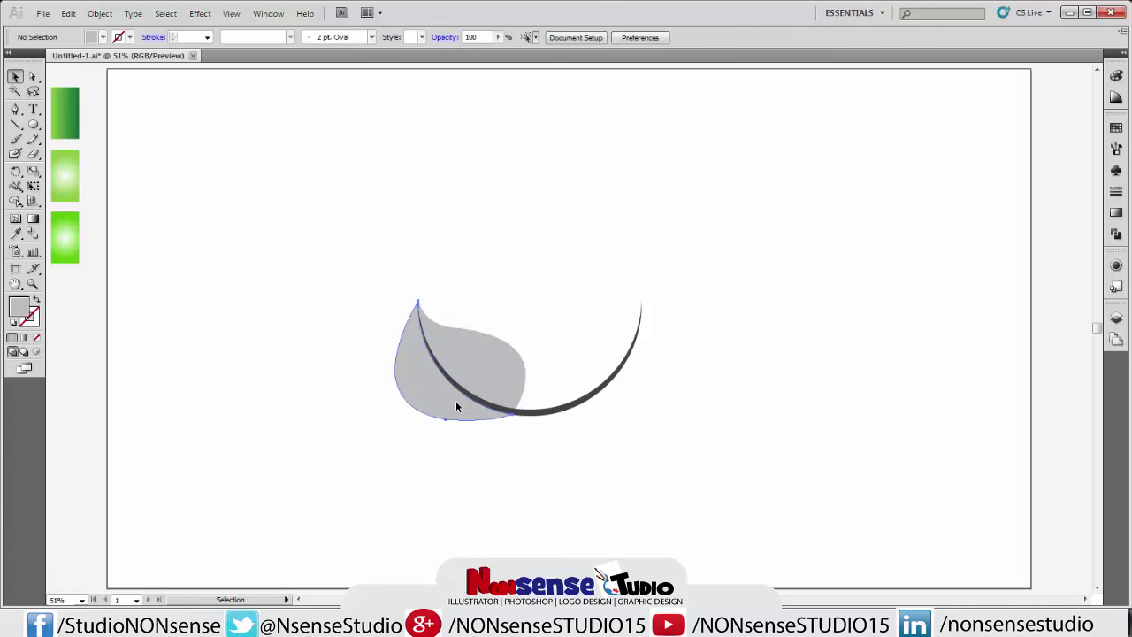
- Create an inset copy of the outer grey leaf with a -3 px Offset Path
left_click(456, 401)
left_click(99, 14)
mouse_move(116, 301)
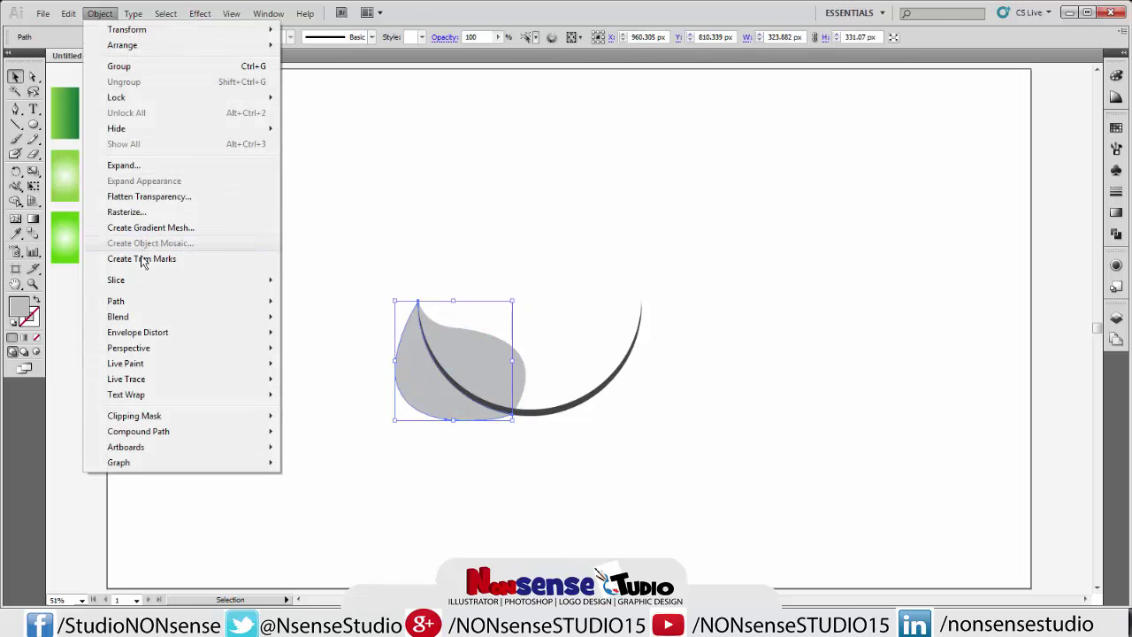
left_click(297, 354)
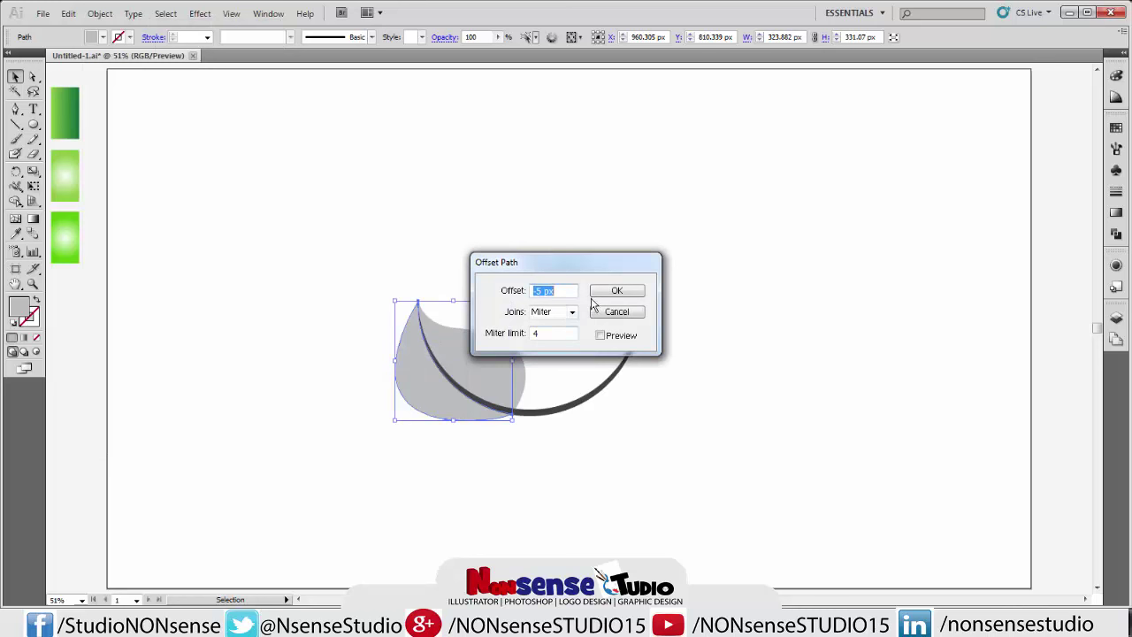
type("-3")
left_click(617, 290)
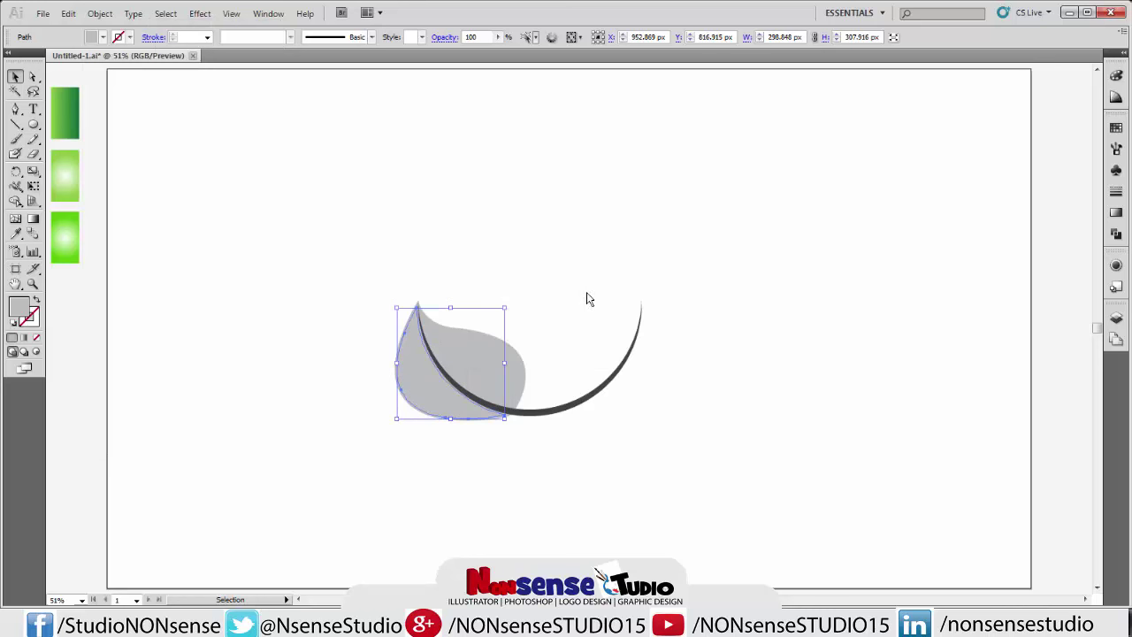
- Fill both selected leaf pieces with a darker grey
left_click(485, 363, "shift")
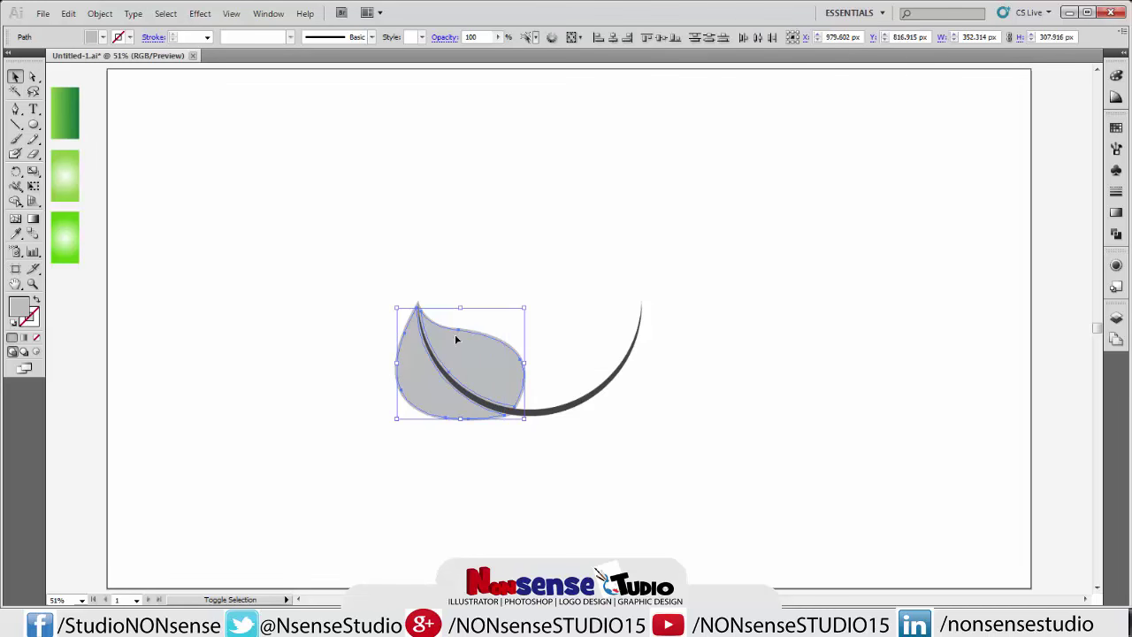
left_click(102, 37)
left_click(42, 91)
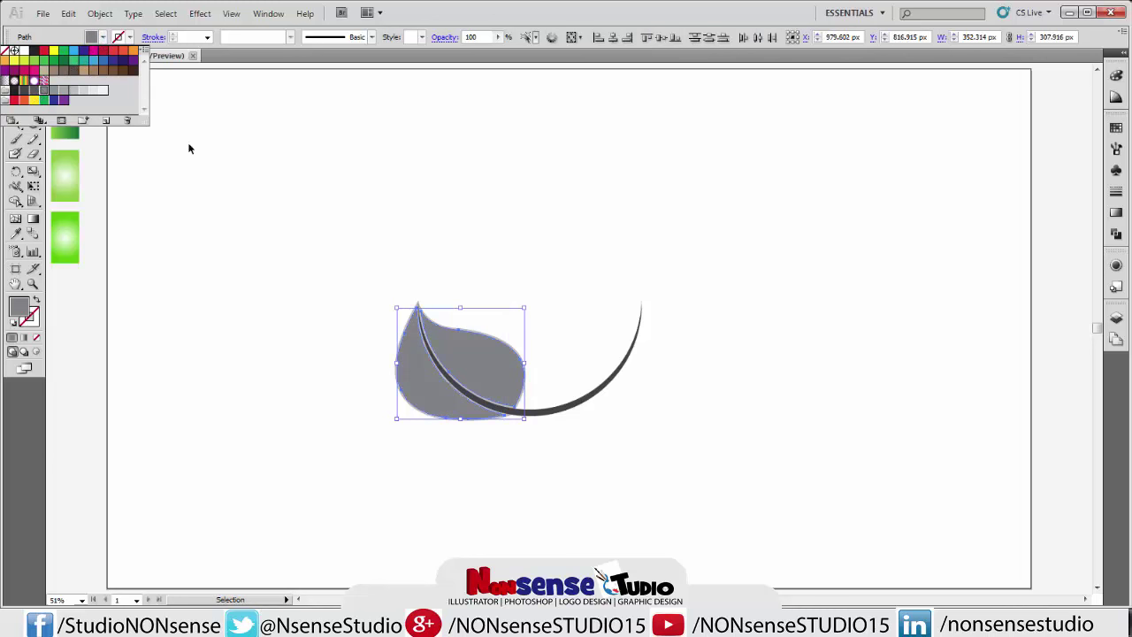
left_click(329, 191)
left_click(326, 190)
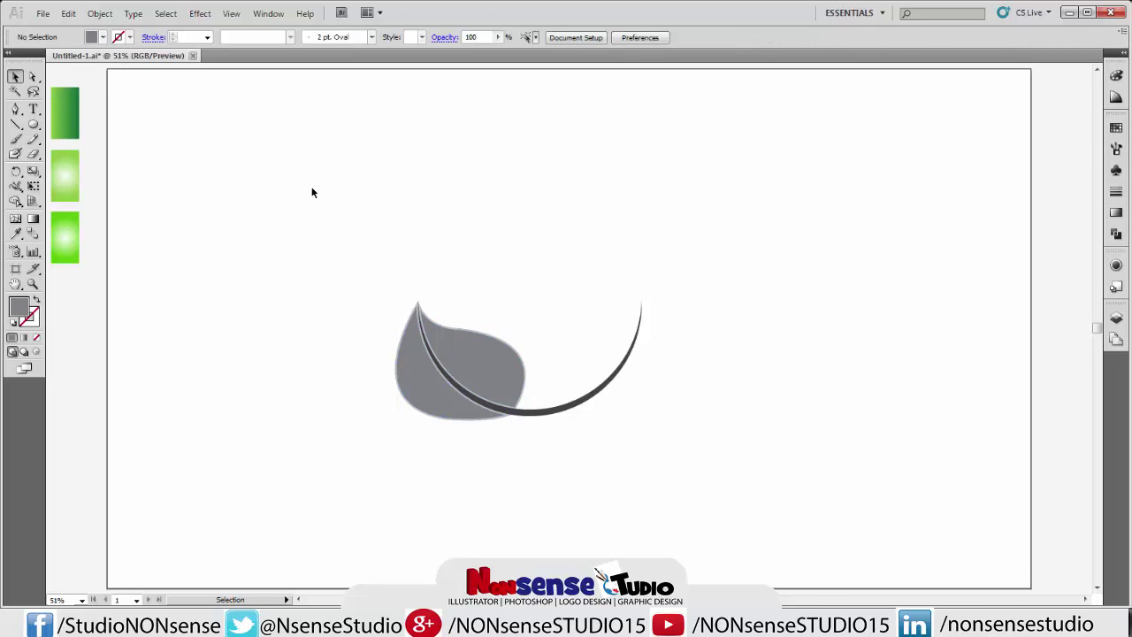
- Zoom in on the leaf and nudge the inner piece's anchor near the tip
left_click(33, 284)
left_click_drag(366, 285, 538, 433)
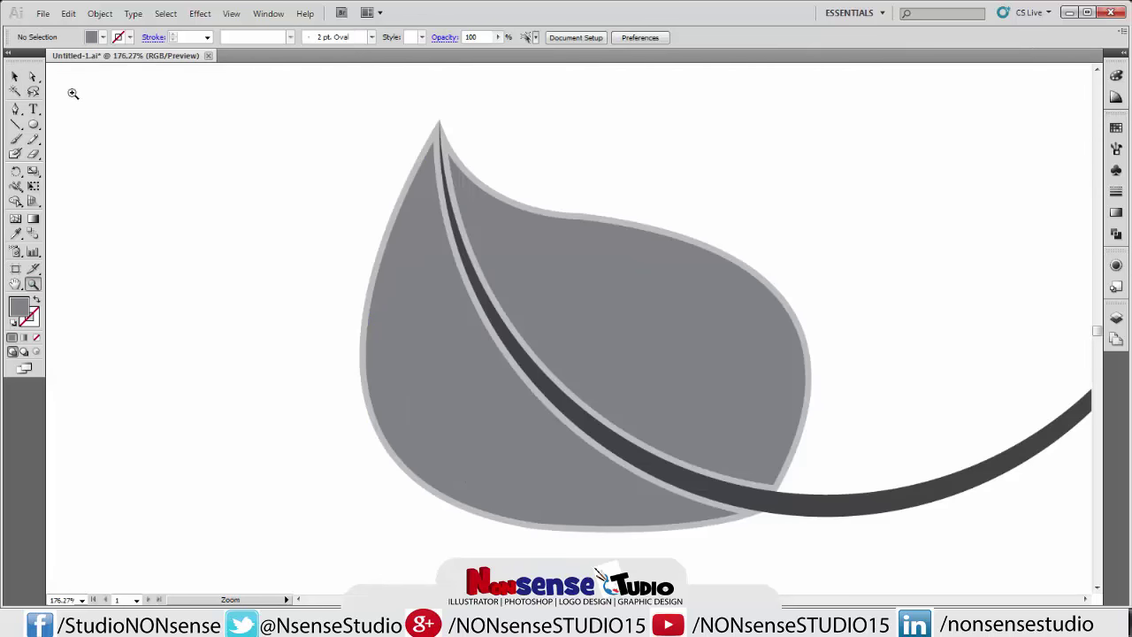
left_click(33, 78)
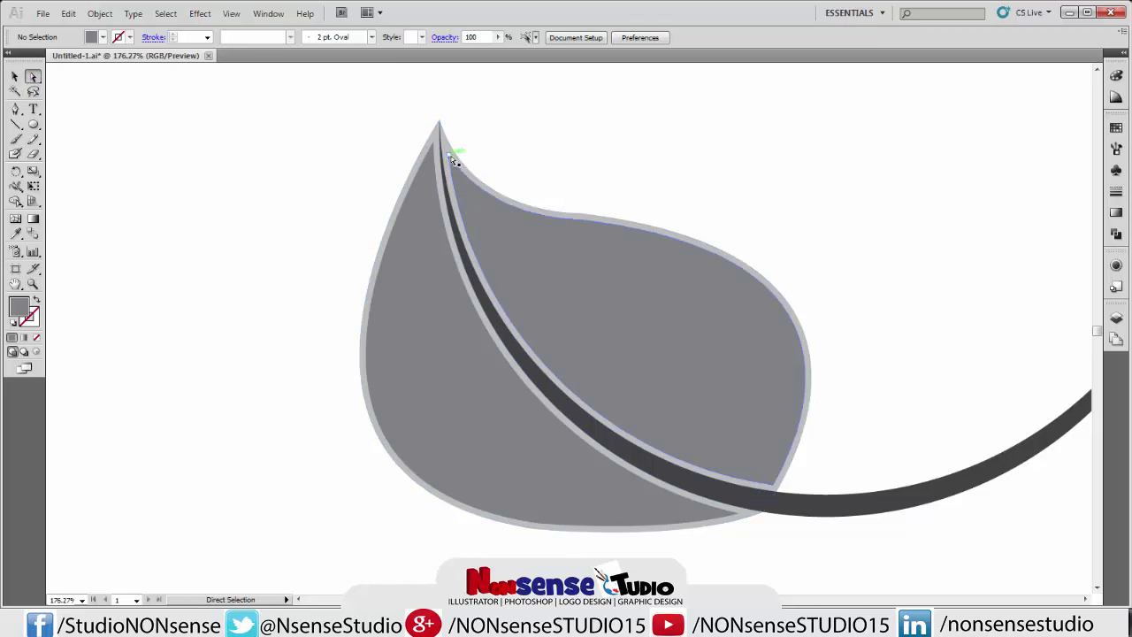
mouse_move(451, 156)
left_mouse_down()
mouse_move(444, 147)
mouse_move(450, 157)
left_mouse_up()
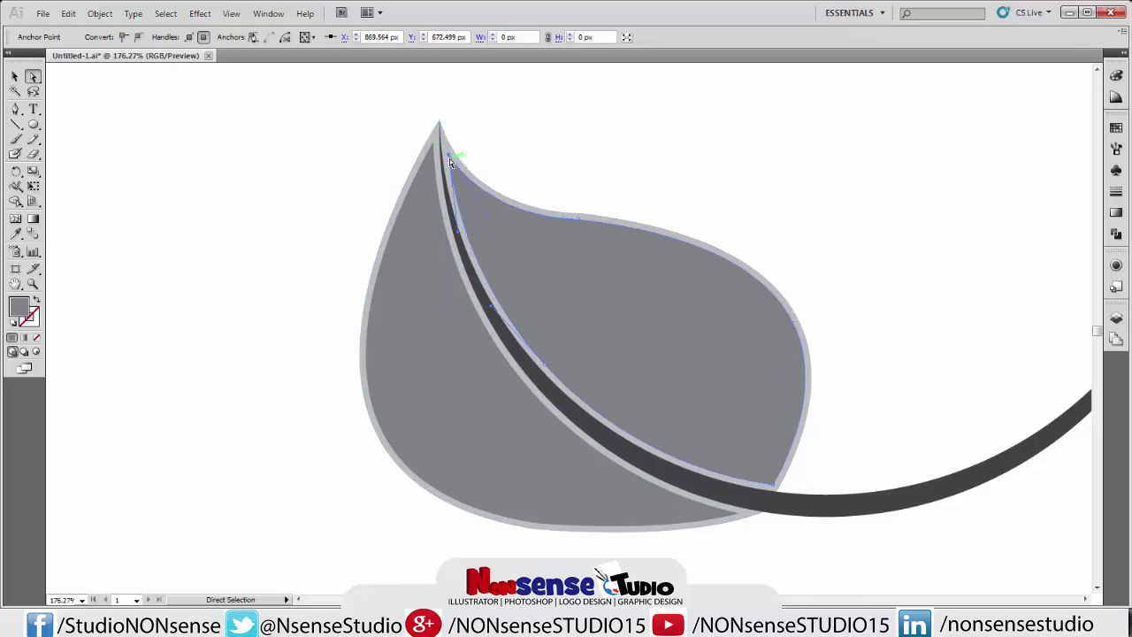
left_click_drag(449, 155, 442, 156)
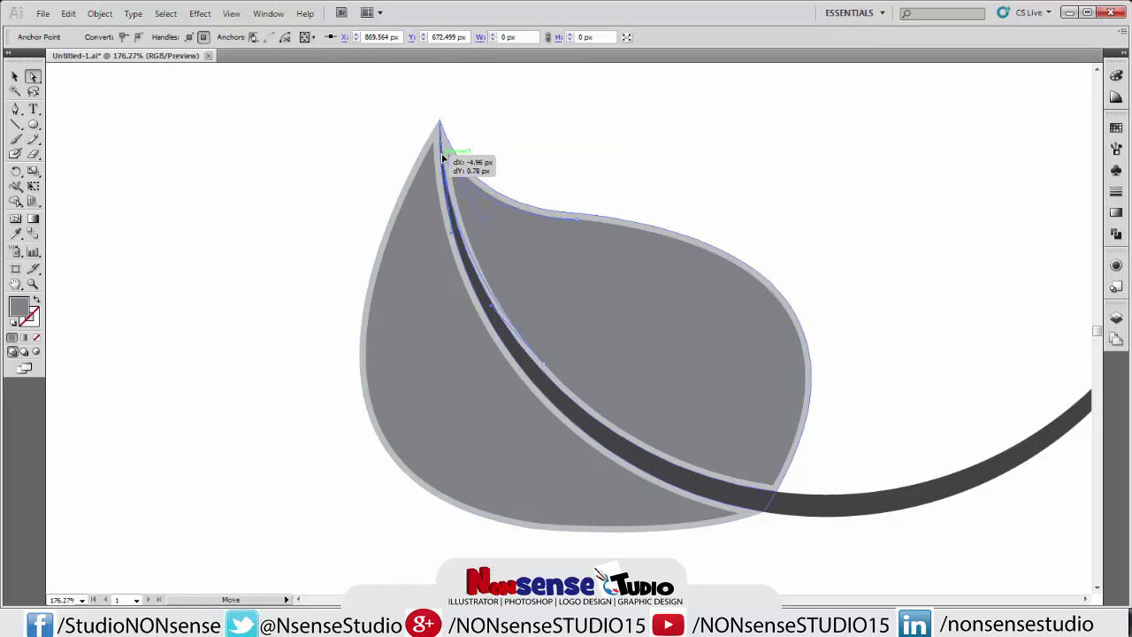
left_click(445, 156)
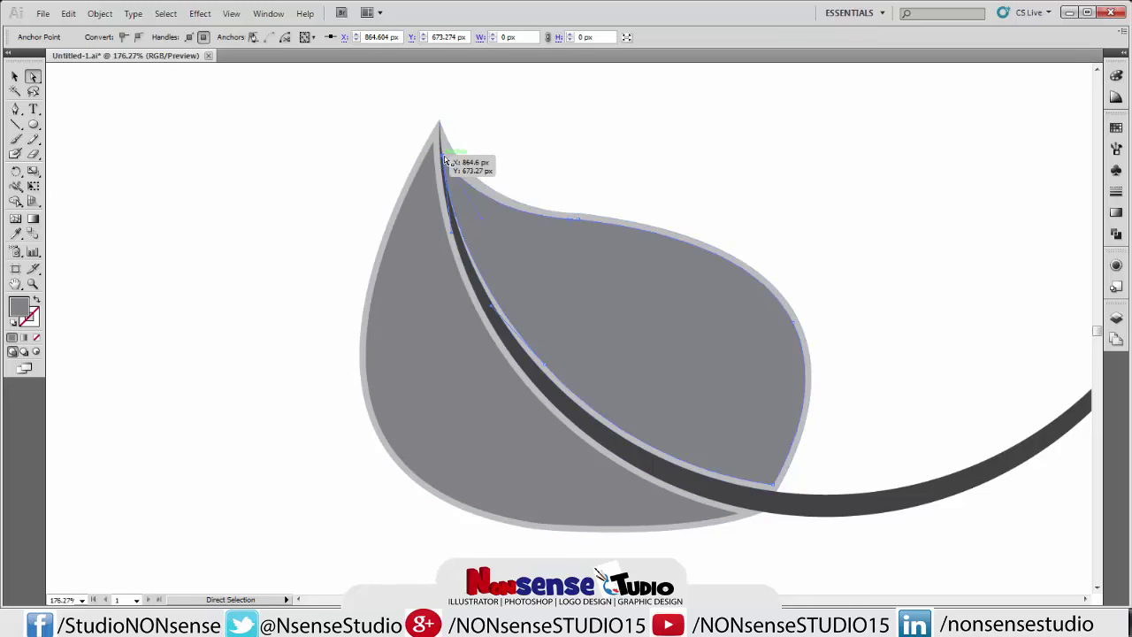
left_click_drag(444, 158, 443, 158)
key("Up")
key("Up")
key("Up")
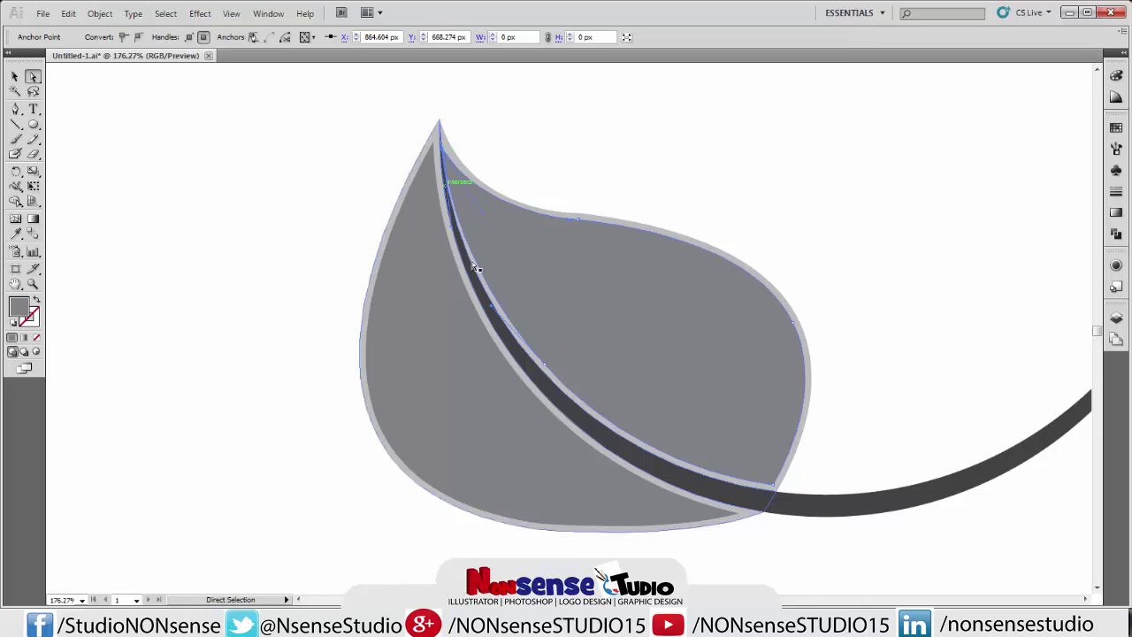
- Drag both inner leaf pieces' anchors and curves onto the stem to close the gaps
left_click_drag(532, 373, 546, 372)
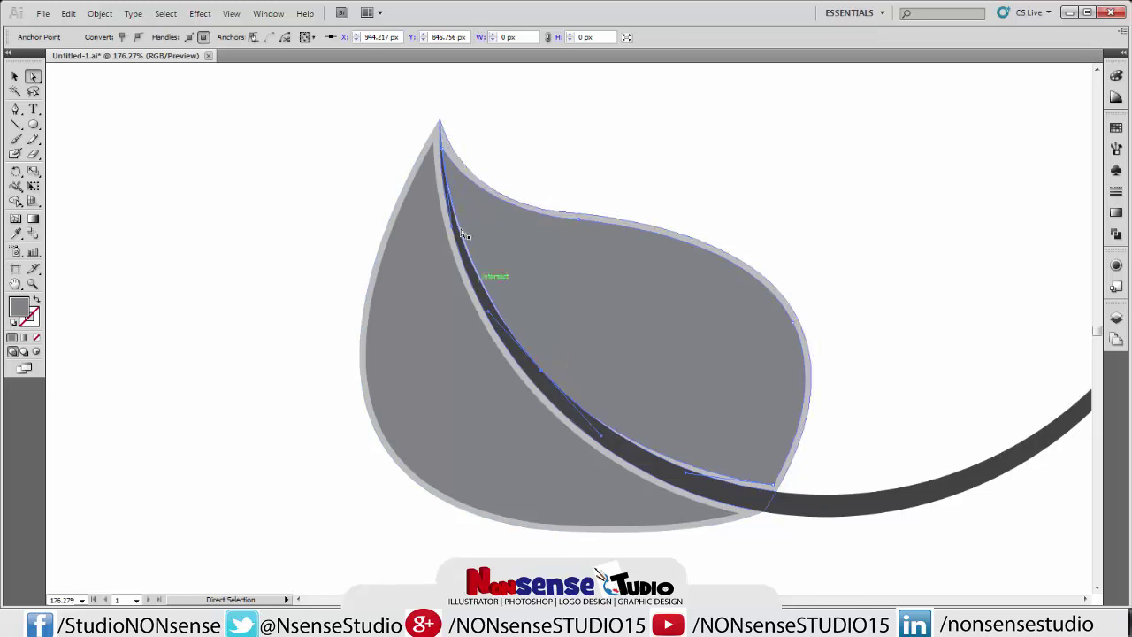
left_click_drag(494, 318, 481, 307)
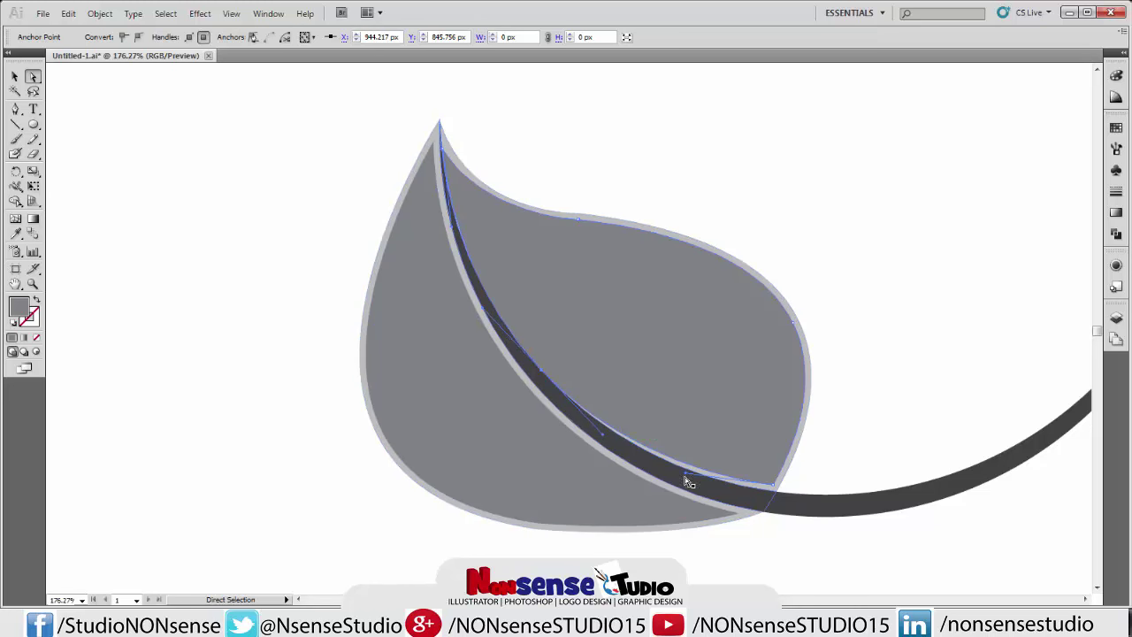
left_click_drag(773, 487, 768, 496)
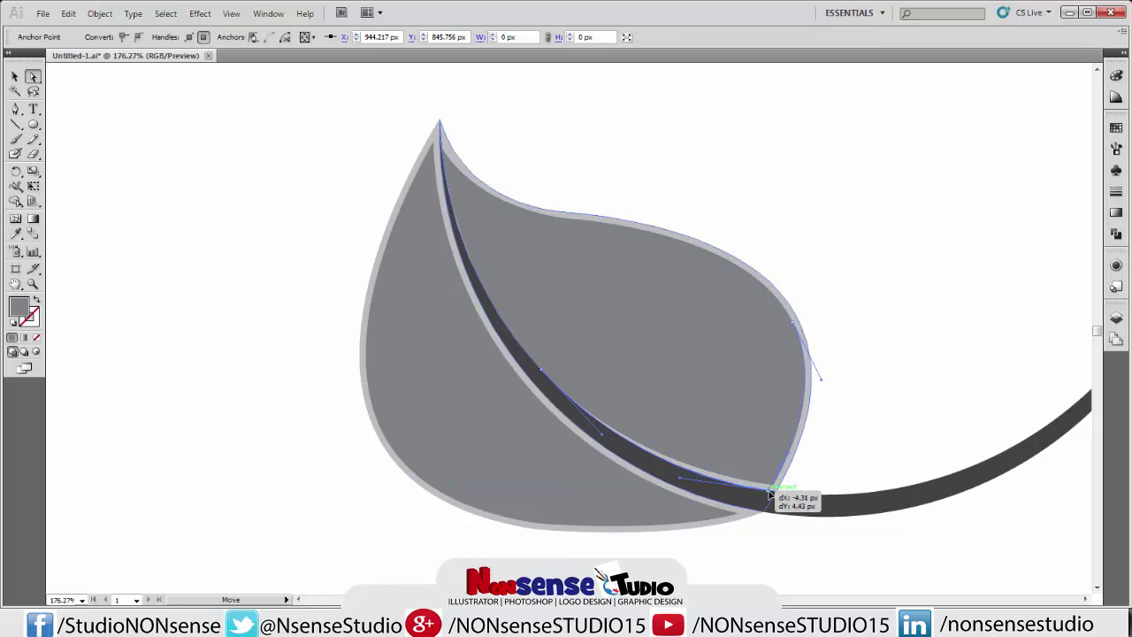
left_click_drag(770, 494, 770, 489)
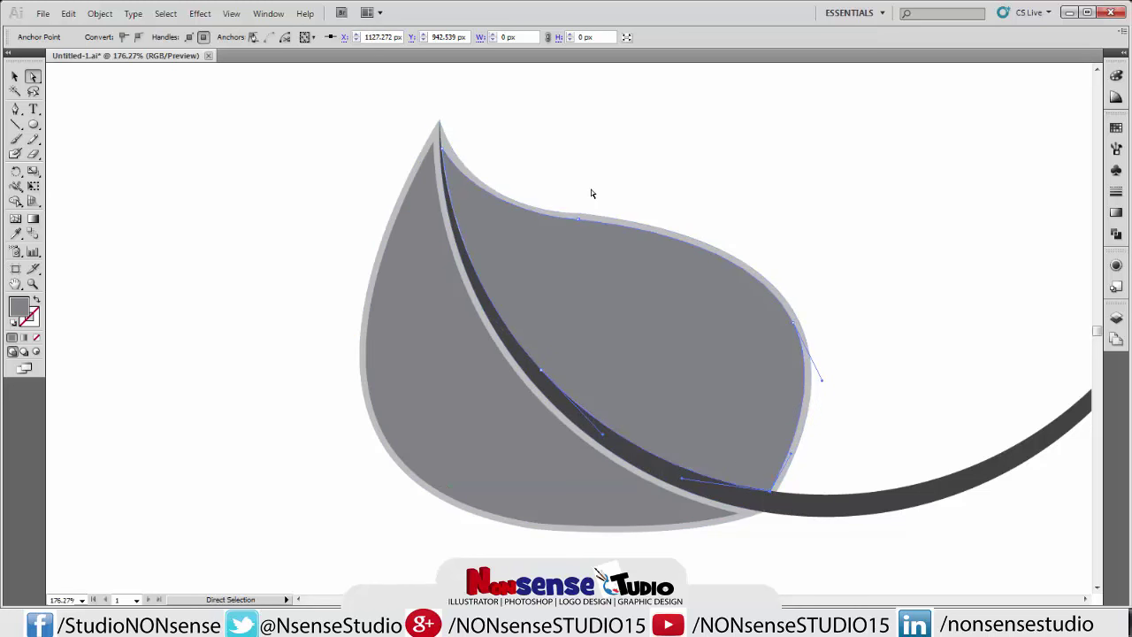
left_click(591, 193)
left_click(442, 183)
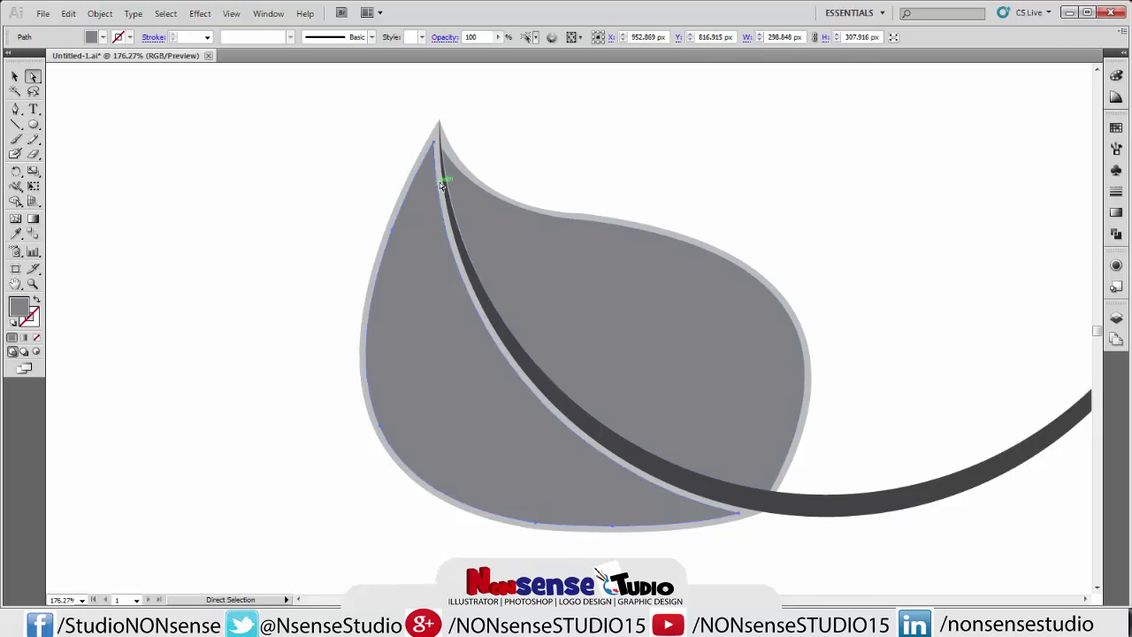
left_click_drag(434, 144, 437, 134)
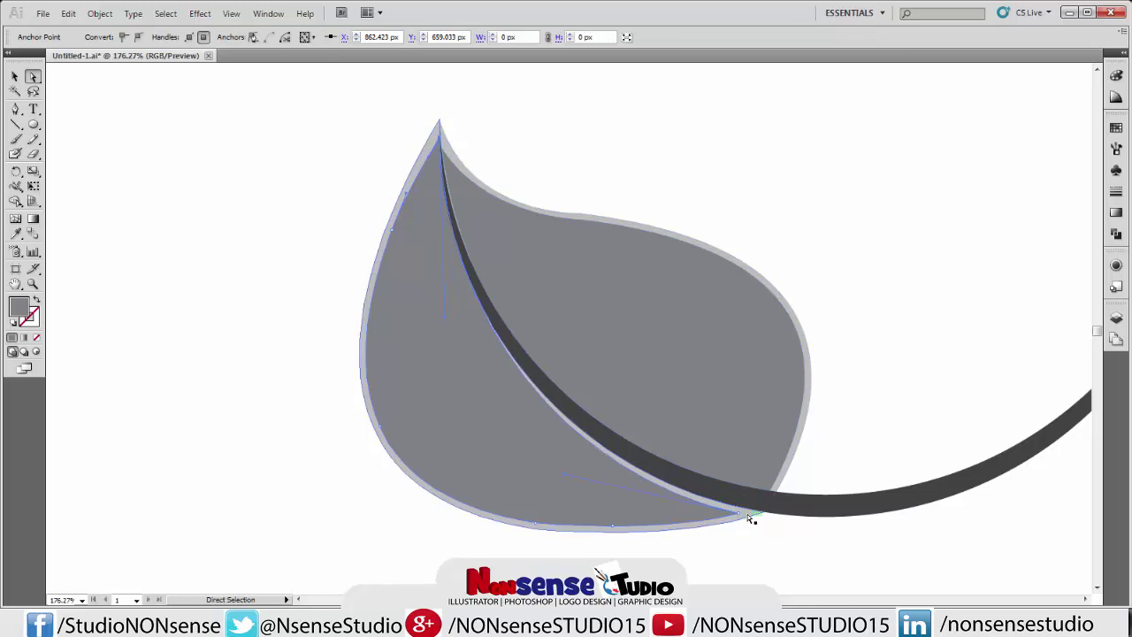
left_click_drag(735, 515, 749, 510)
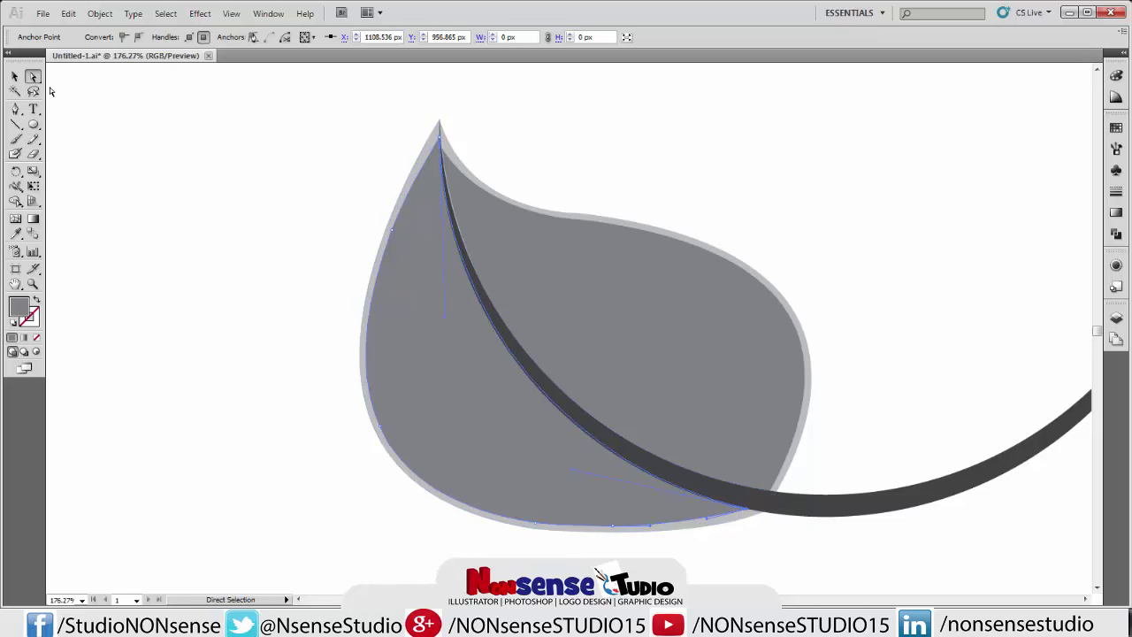
- Pen a thin curved vein rising upward from the stem
key("ctrl+shift+a")
left_click(15, 108)
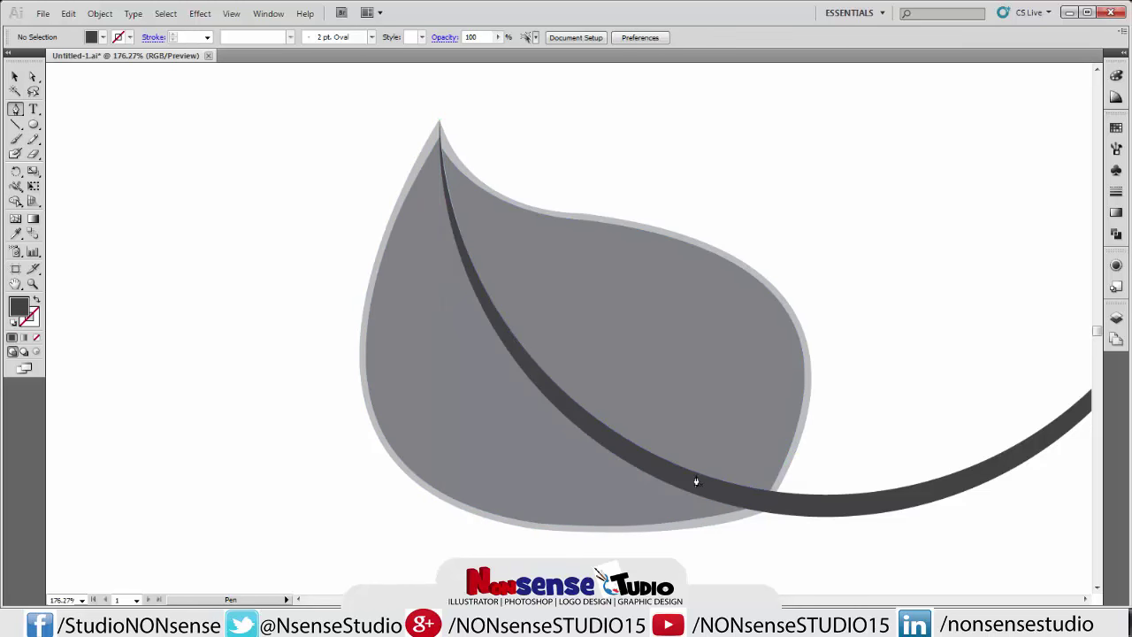
left_click_drag(678, 470, 678, 351)
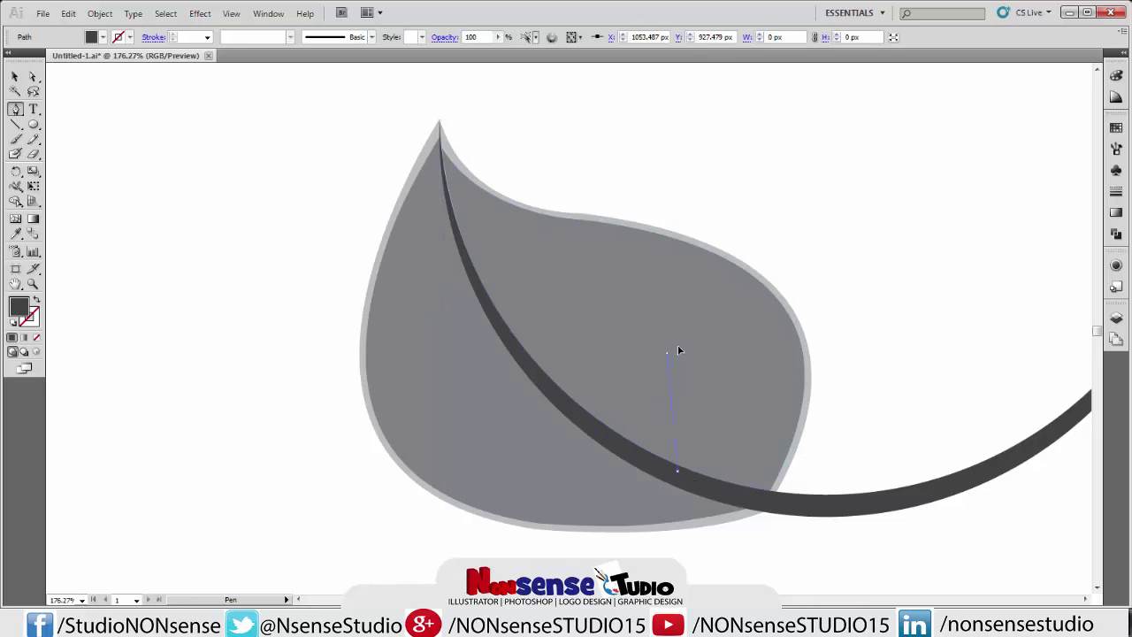
left_click_drag(696, 285, 696, 284)
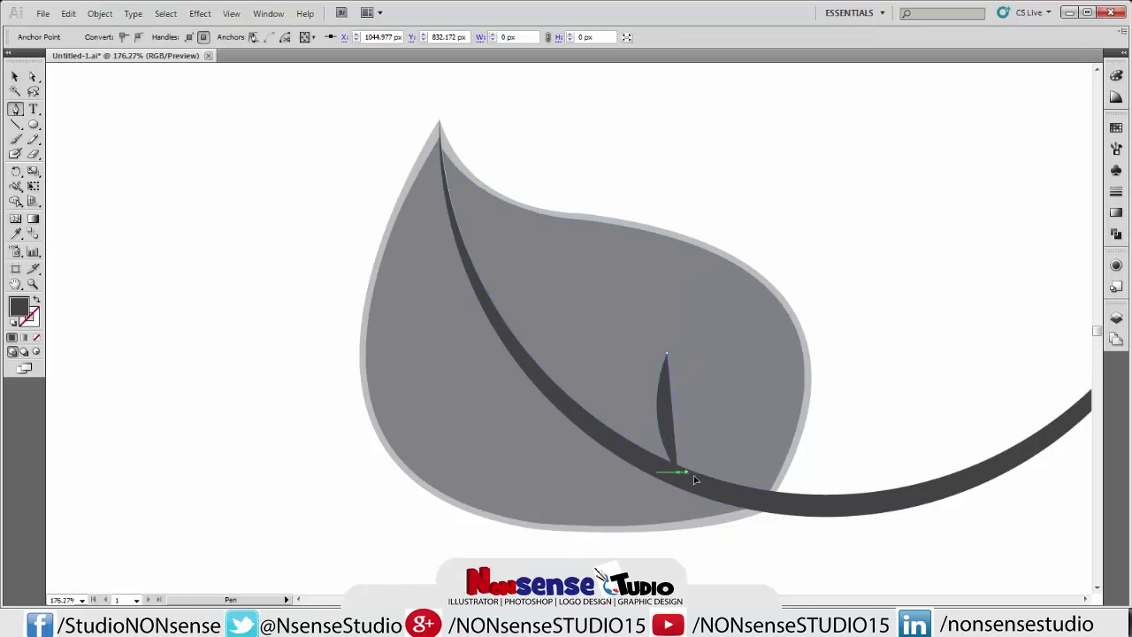
mouse_move(683, 471)
left_mouse_down()
mouse_move(726, 509)
mouse_move(684, 473)
left_mouse_up()
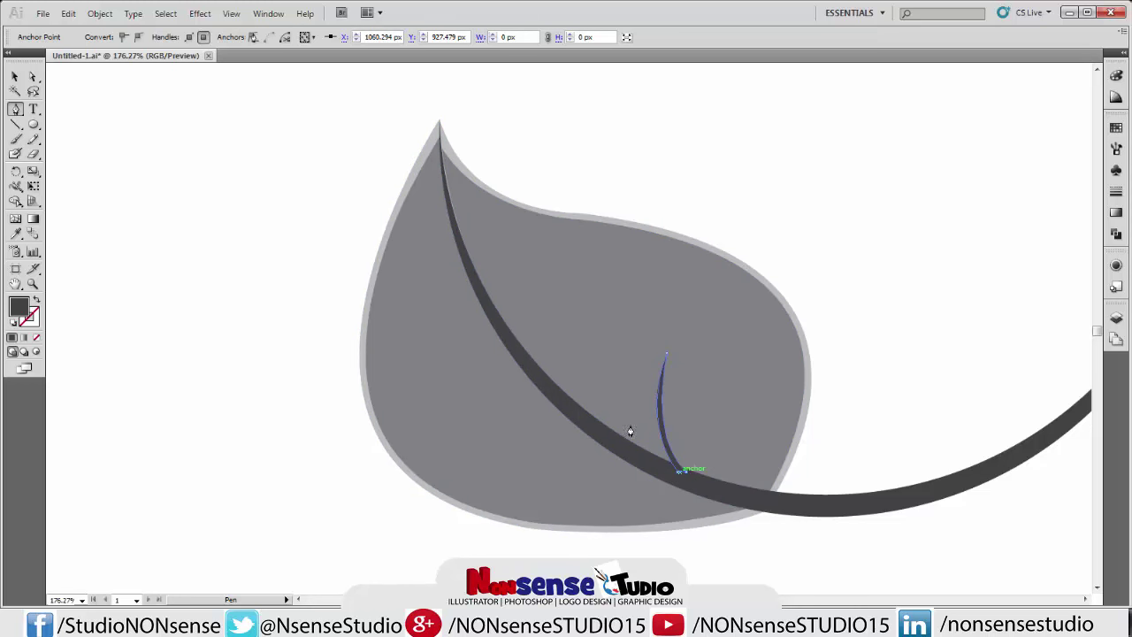
key("v")
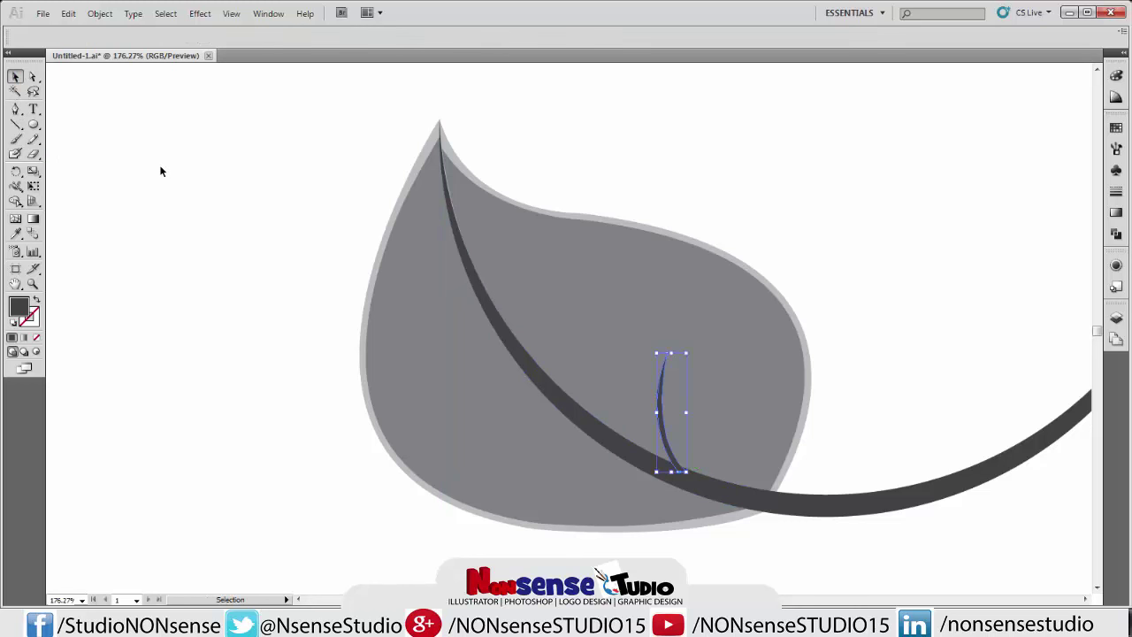
left_click(160, 165)
- Pen a second vein curving left off the stem and rotate it to tilt
left_click(15, 108)
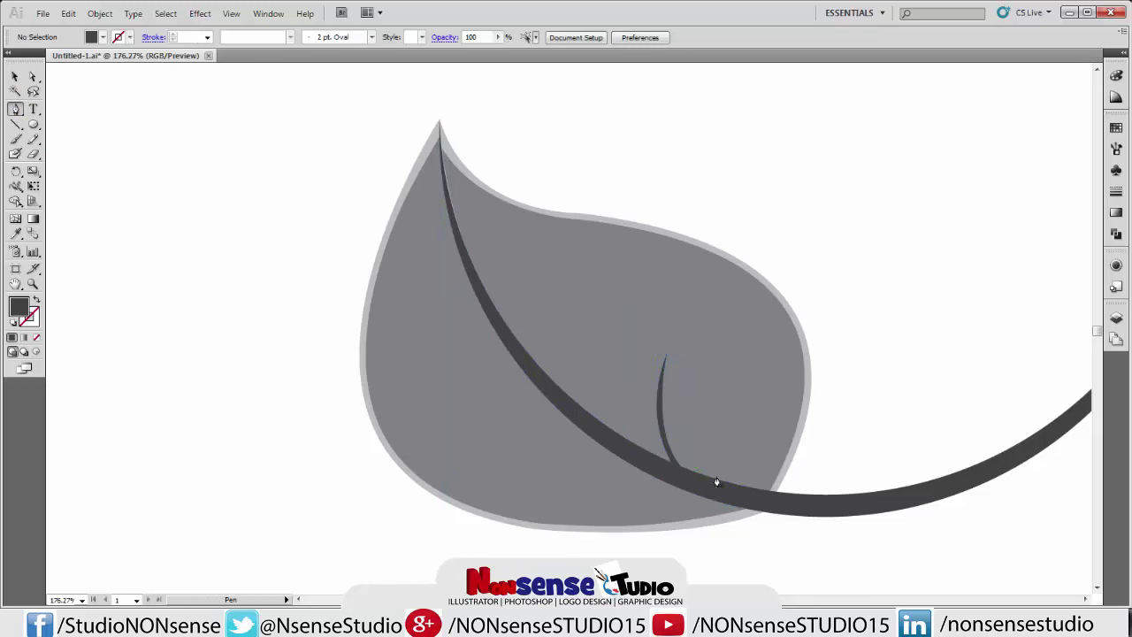
left_click(672, 470)
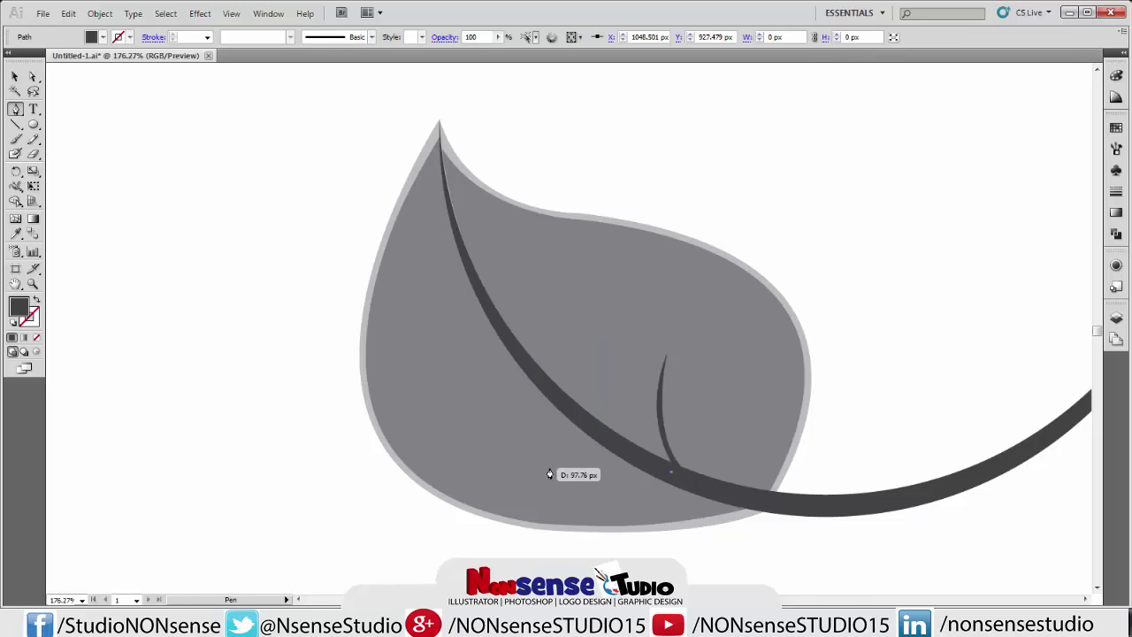
left_click_drag(549, 474, 550, 475)
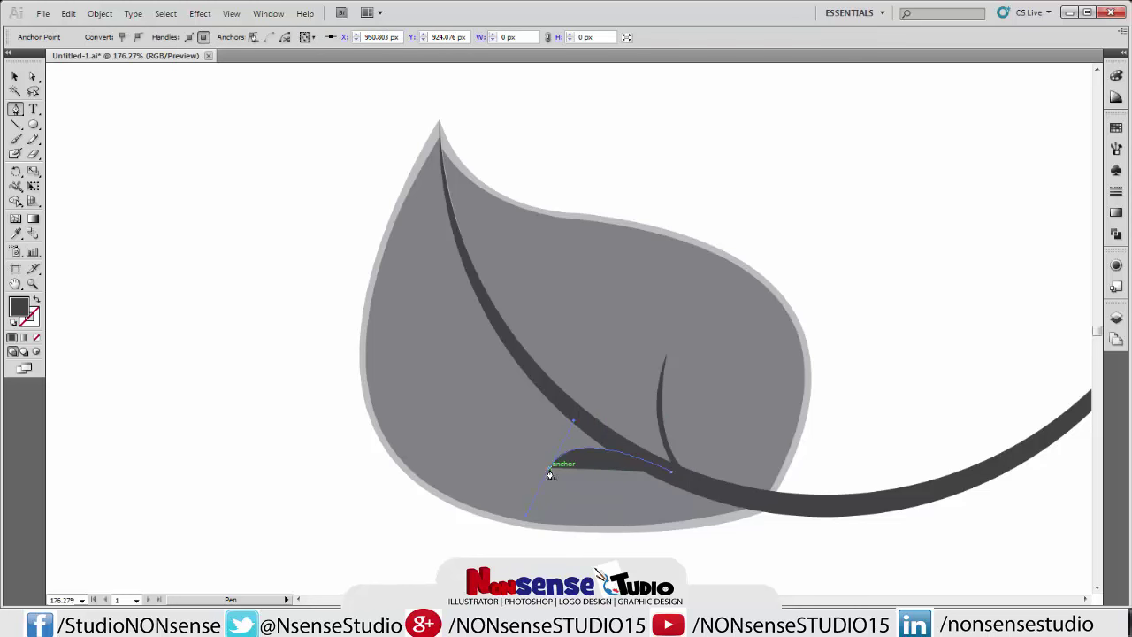
mouse_move(672, 471)
left_mouse_down()
mouse_move(672, 483)
mouse_move(758, 527)
mouse_move(672, 478)
left_mouse_up()
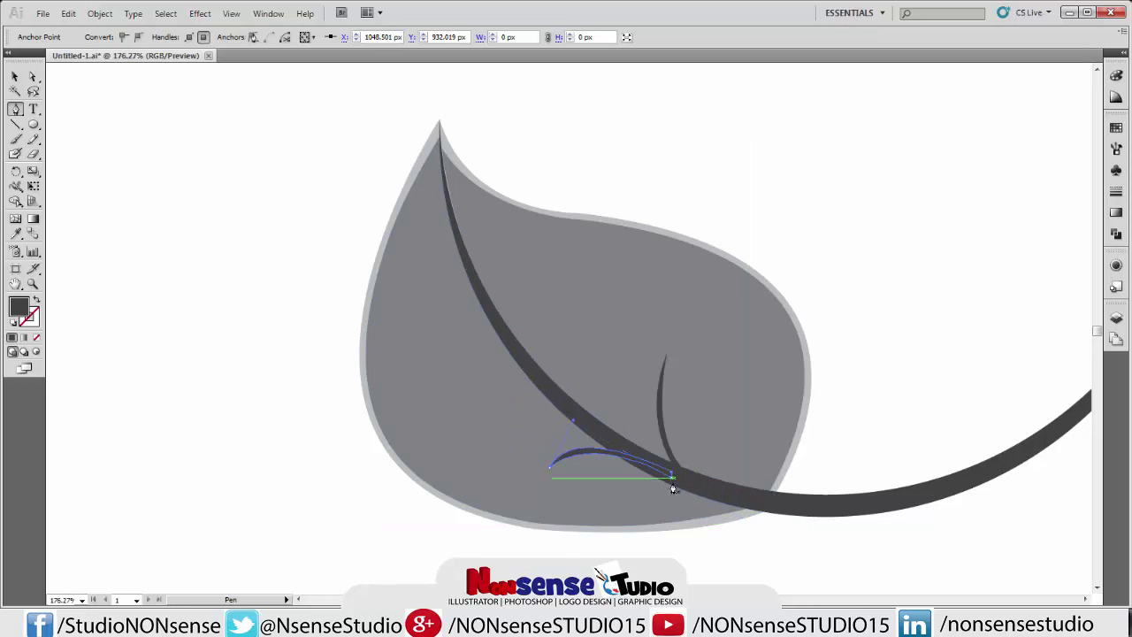
left_click(16, 77)
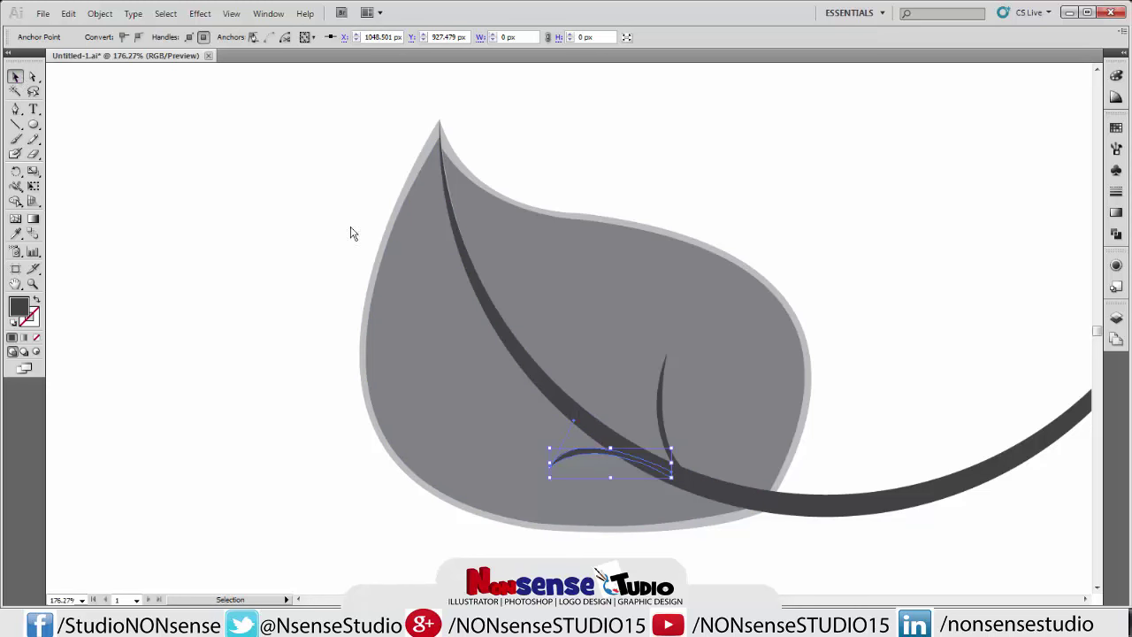
left_click(345, 230)
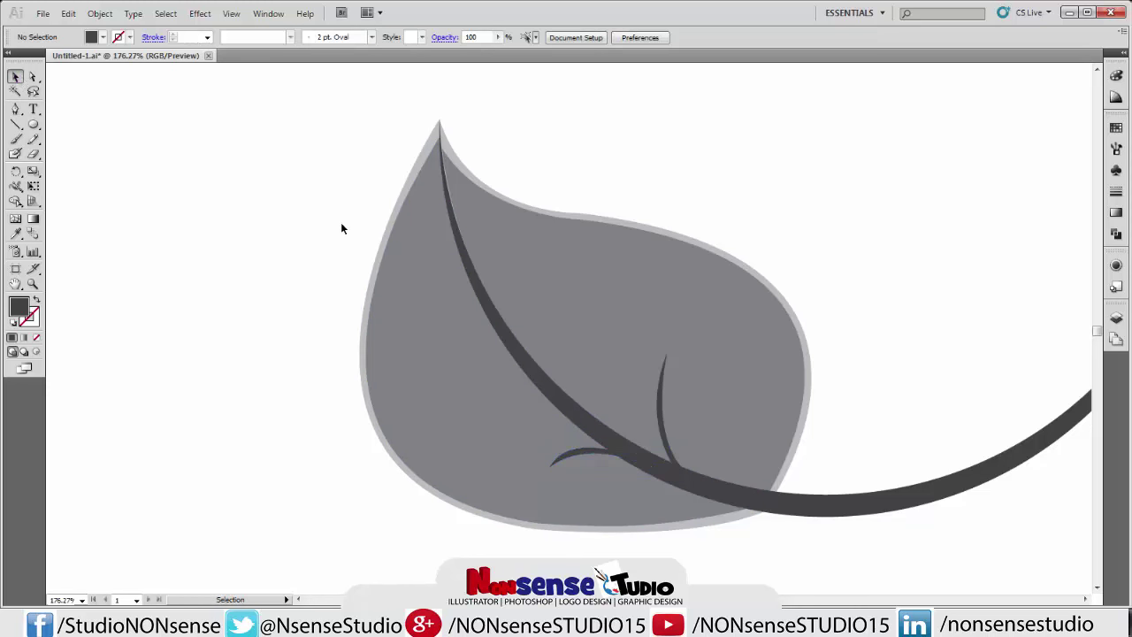
left_click(570, 456)
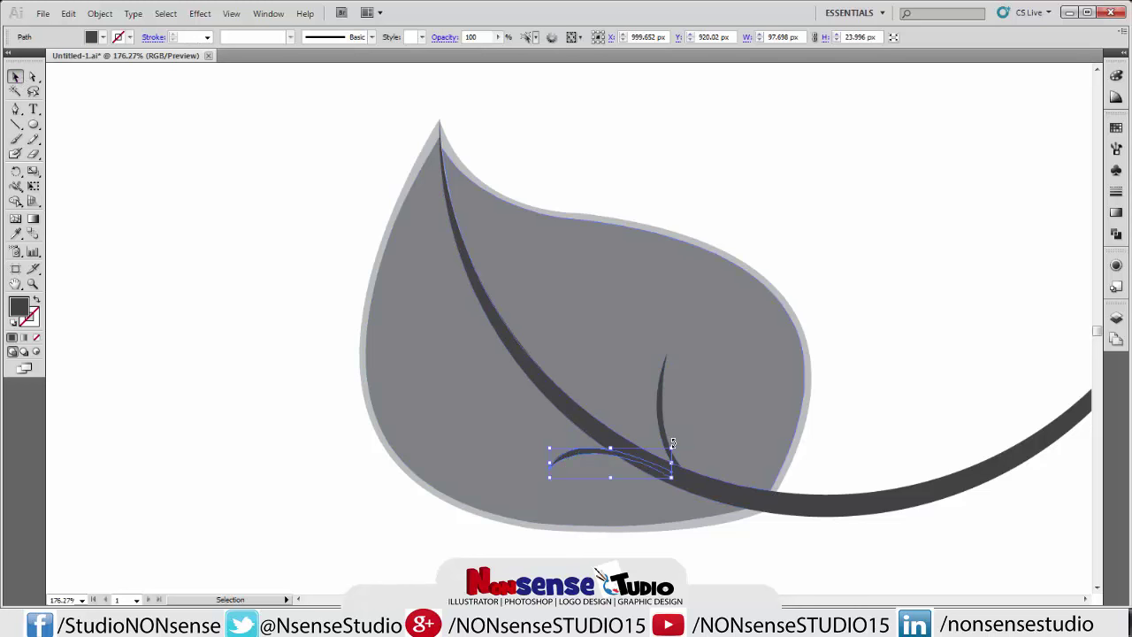
mouse_move(671, 446)
left_mouse_down()
mouse_move(655, 468)
mouse_move(666, 463)
left_mouse_up()
left_click(821, 361)
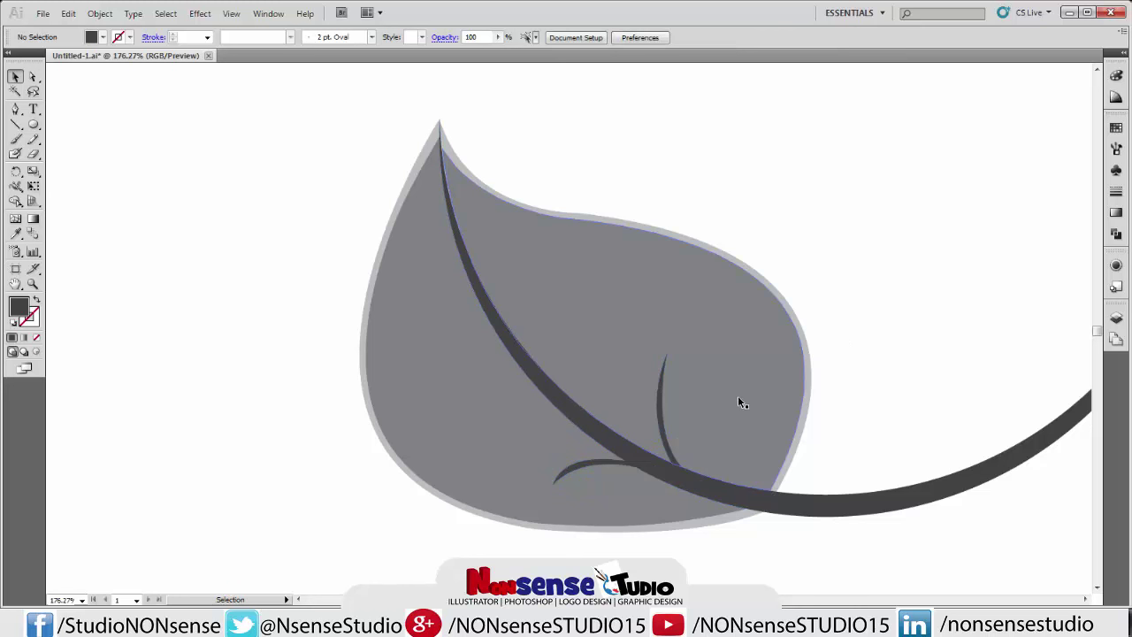
- Pen a closed tapered vein curving upward from the middle of the midrib
left_click(15, 108)
left_click(572, 407)
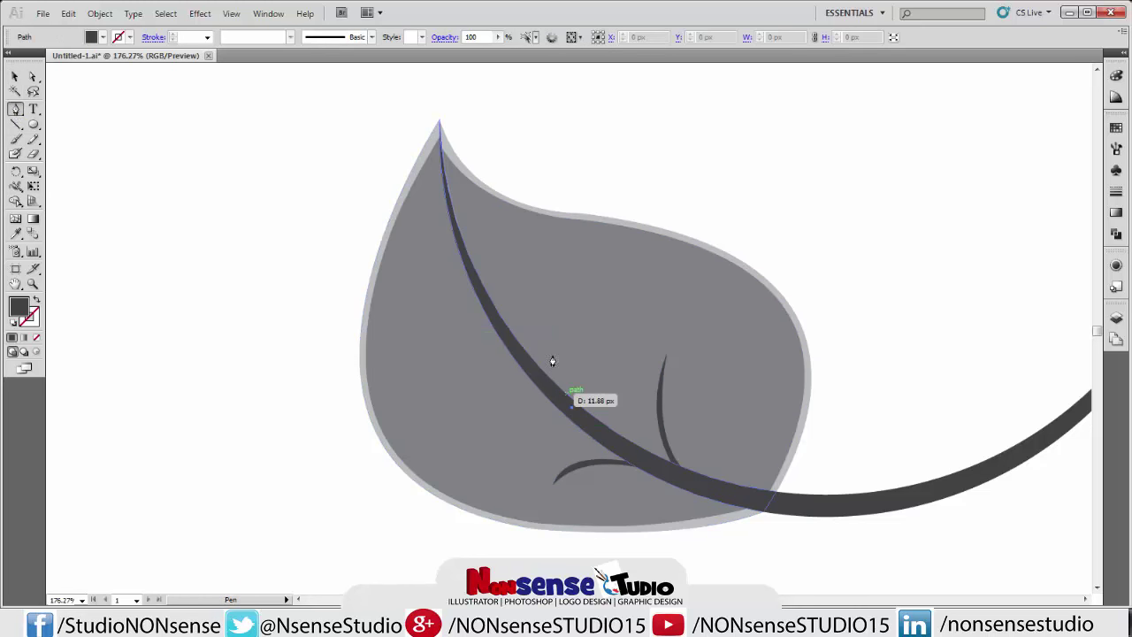
mouse_move(566, 310)
left_mouse_down()
mouse_move(604, 295)
mouse_move(602, 264)
left_mouse_up()
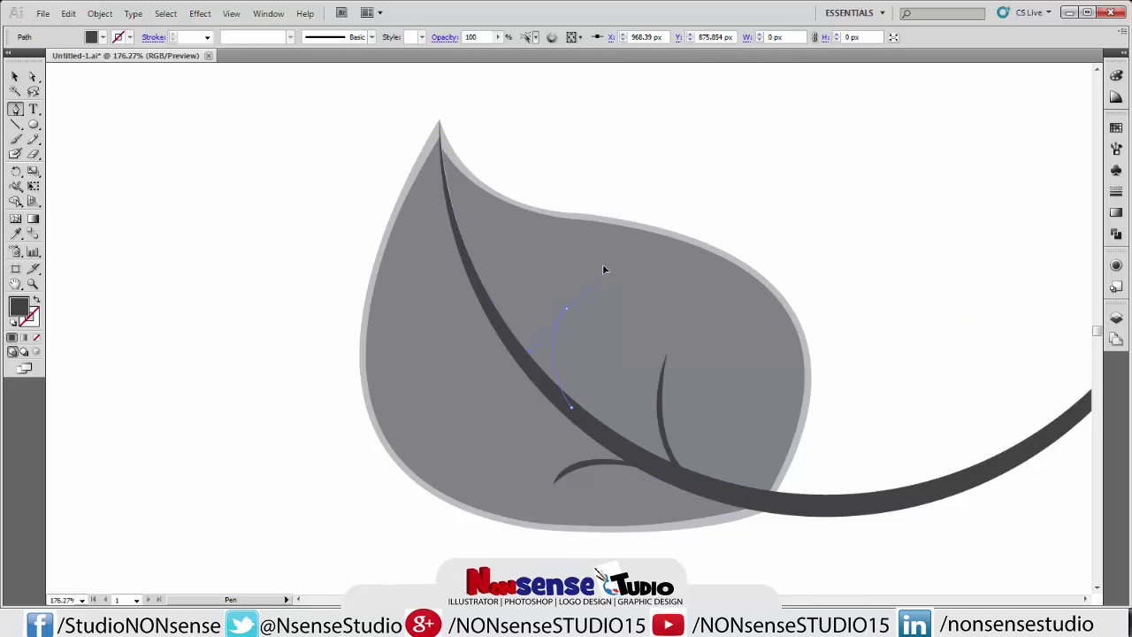
left_click(566, 312)
left_click(581, 416)
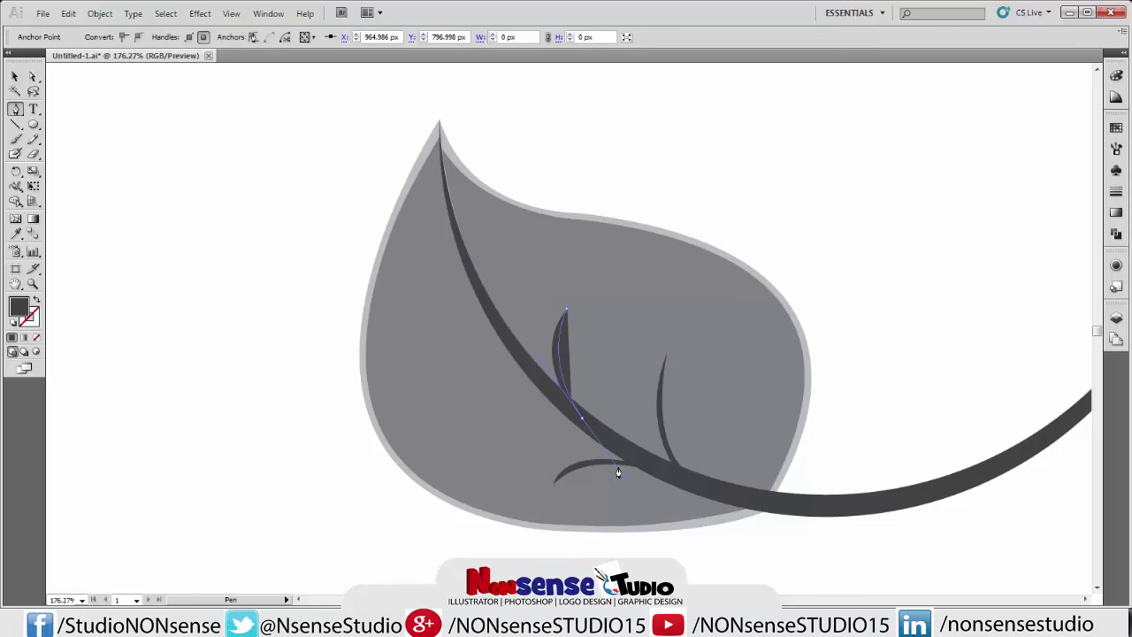
left_click(580, 416)
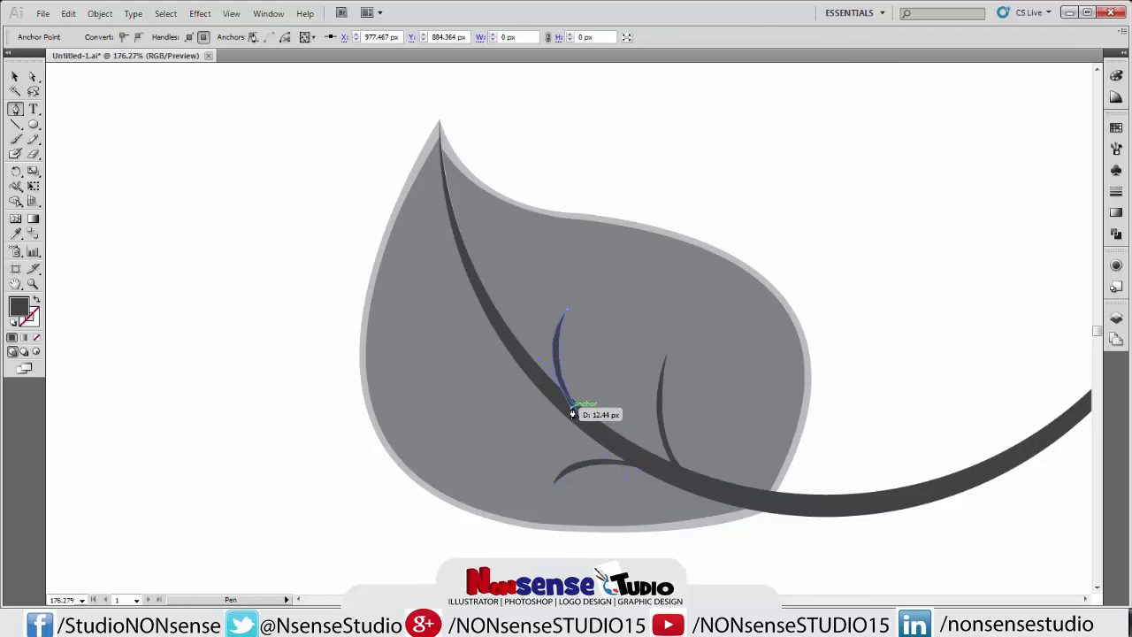
left_click(15, 77)
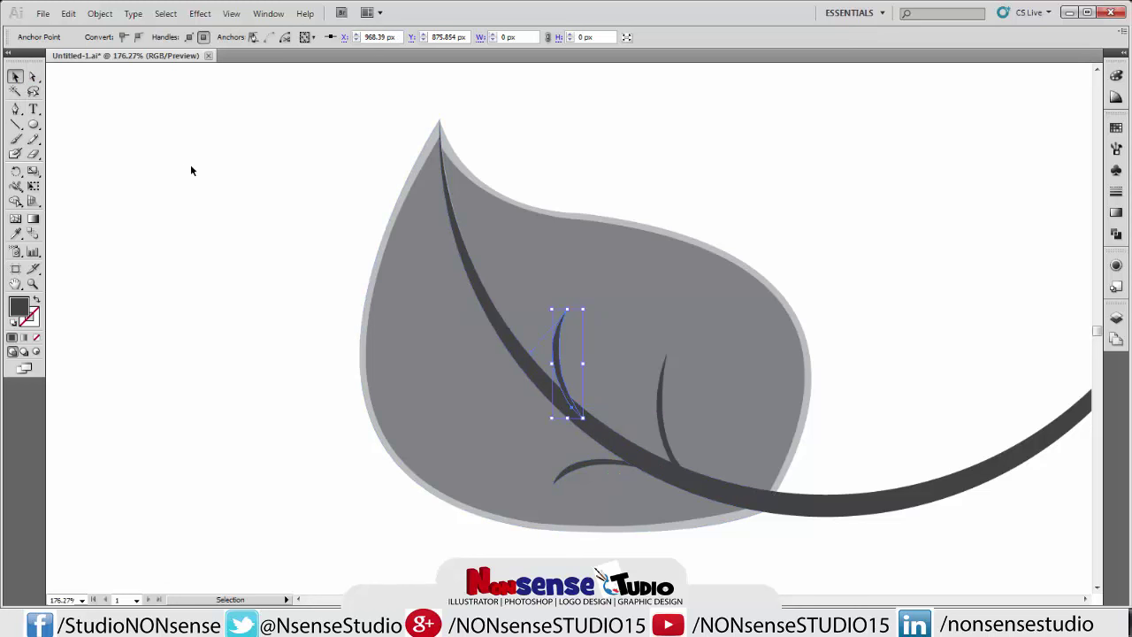
left_click(177, 164)
- Pen a tapered vein sweeping left off the midrib into the leaf's left half
left_click(15, 108)
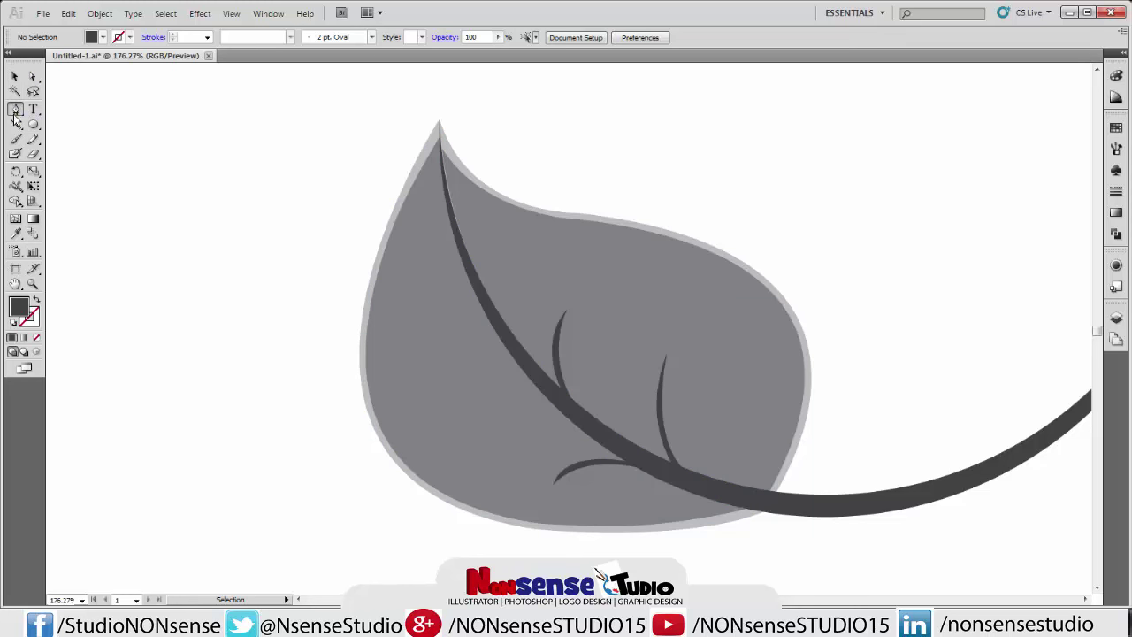
left_click(561, 405)
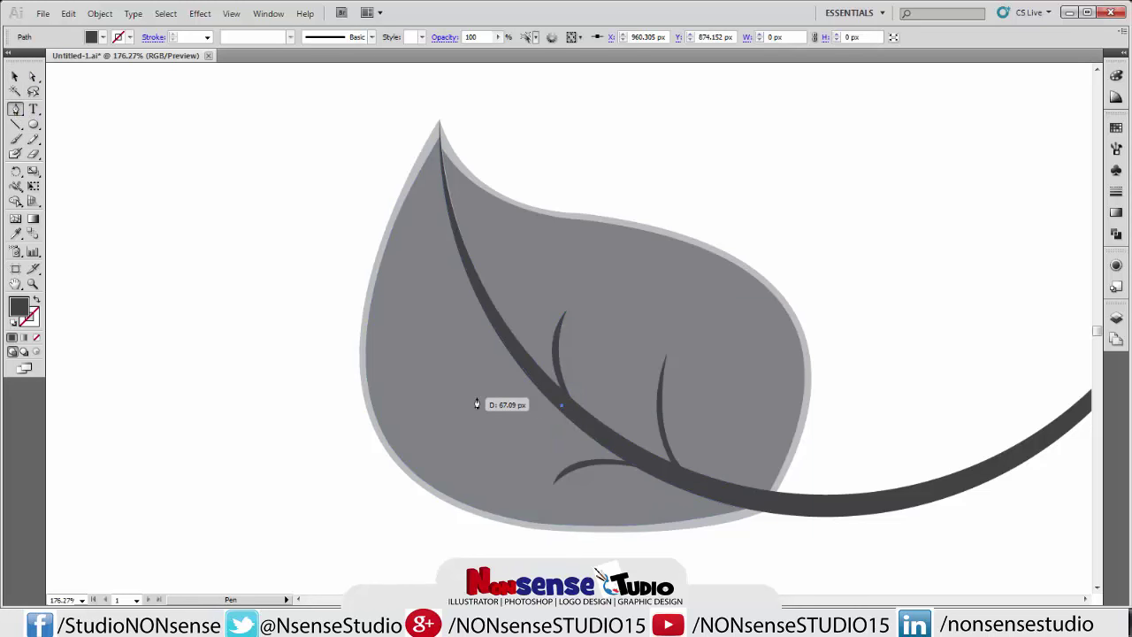
left_click_drag(475, 392, 457, 422)
left_click_drag(475, 393, 477, 402)
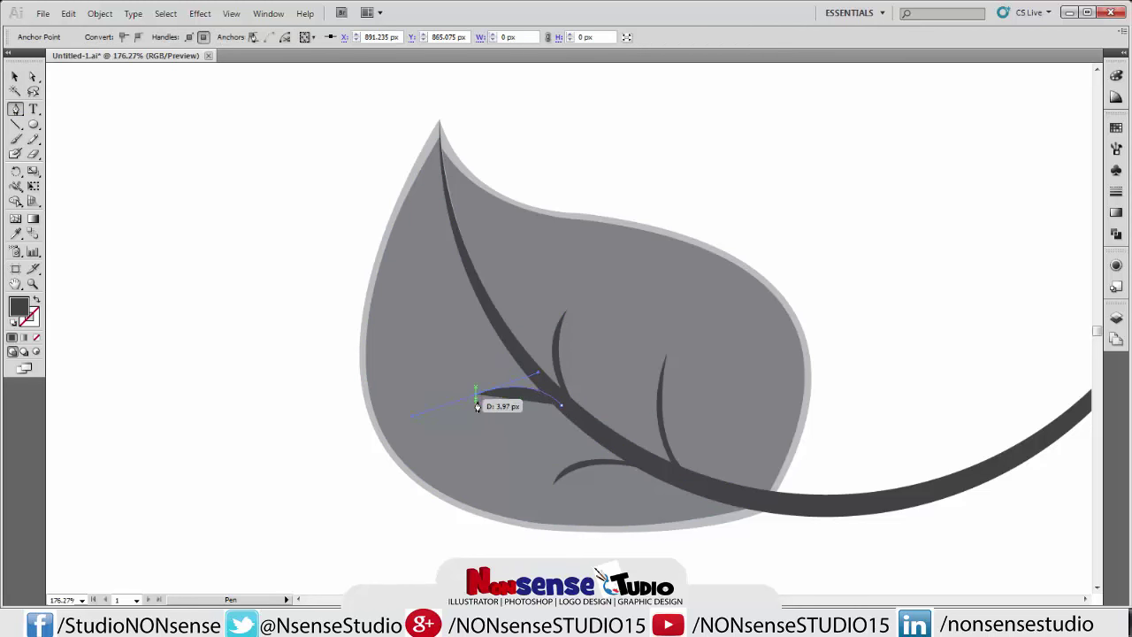
mouse_move(561, 405)
left_mouse_down()
mouse_move(592, 430)
mouse_move(567, 415)
left_mouse_up()
left_click(567, 418)
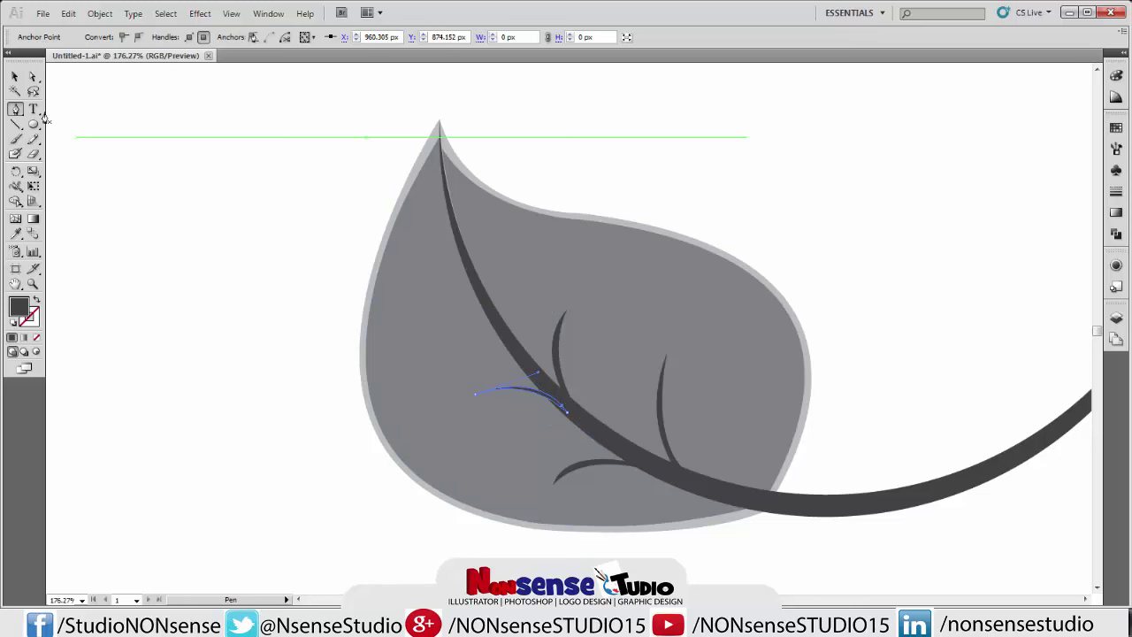
key("v")
left_click(170, 157)
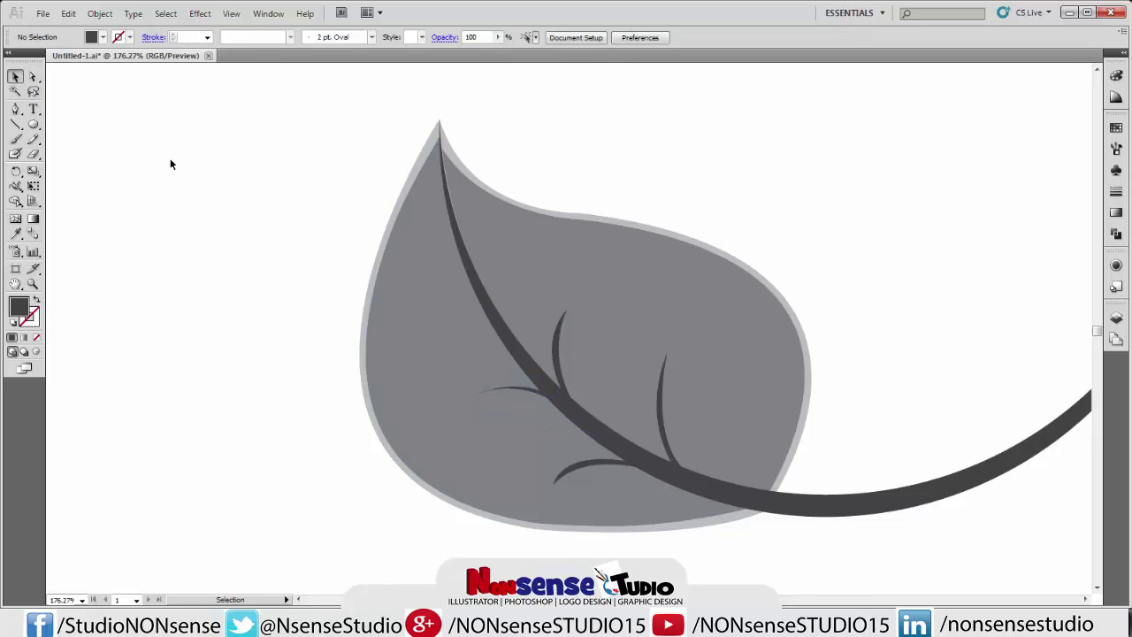
- Pen a small upright tapered vein on the upper midrib
left_click(15, 108)
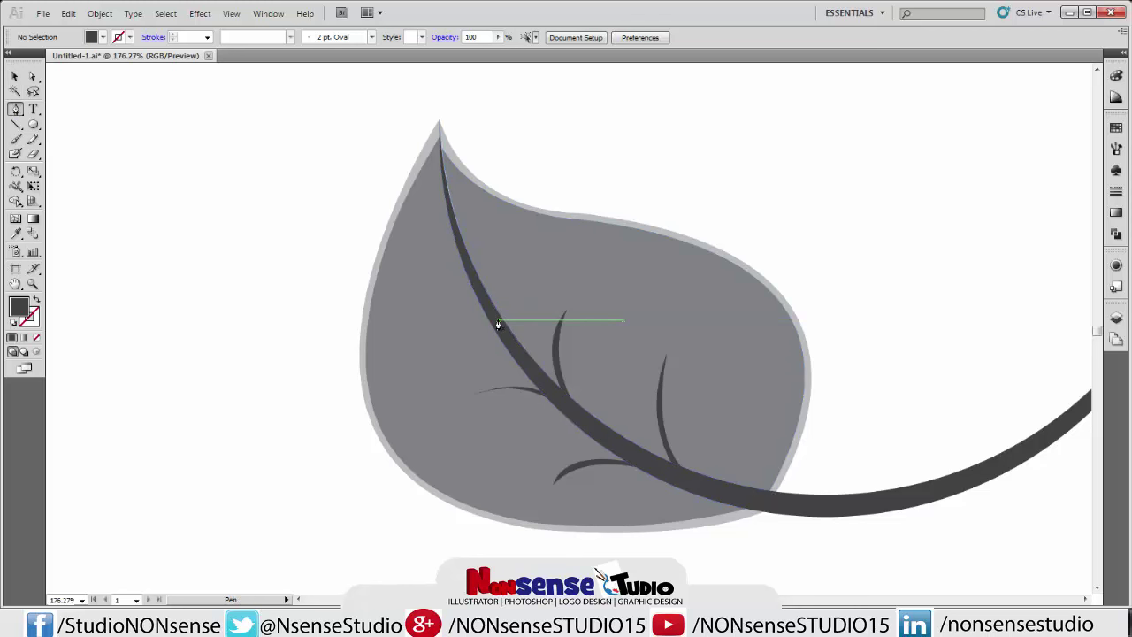
left_click_drag(499, 320, 514, 260)
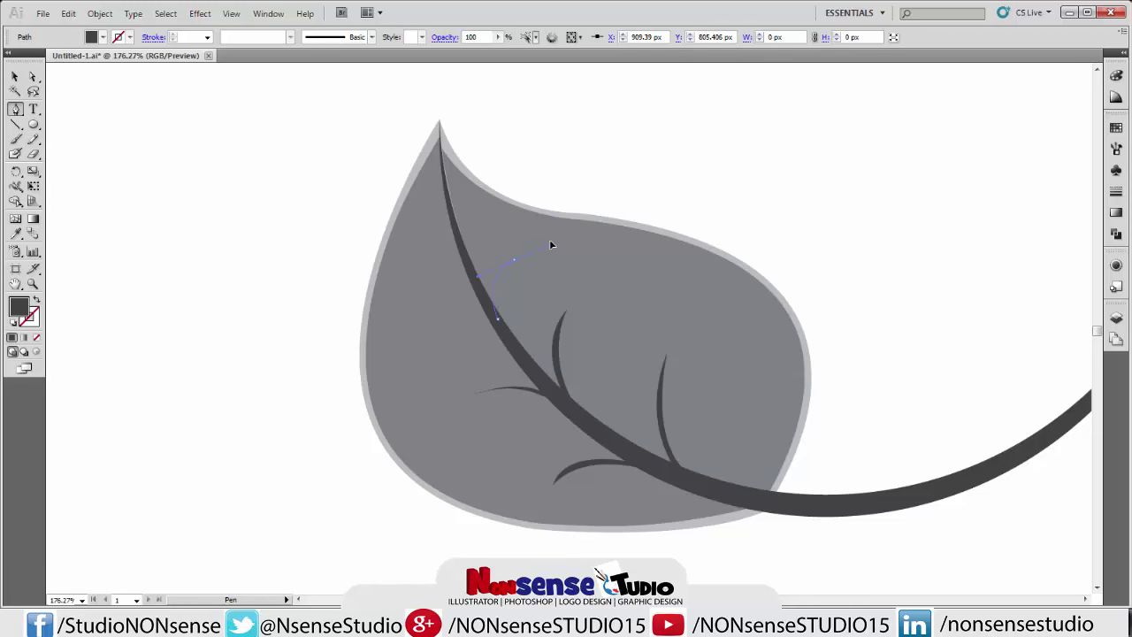
left_click_drag(515, 265, 505, 329)
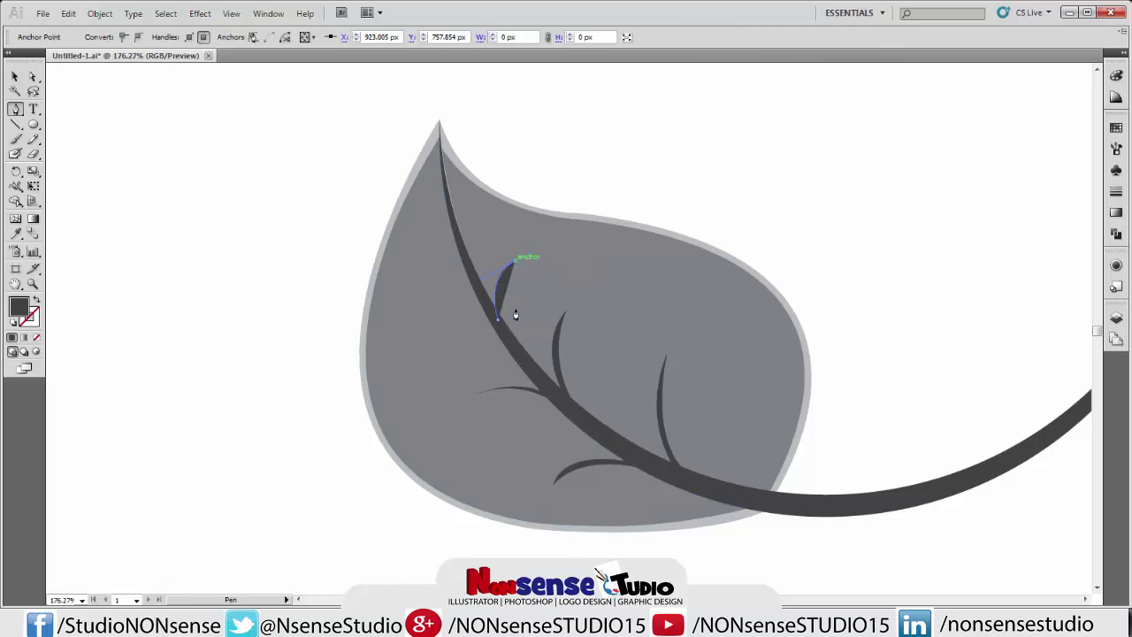
left_click(499, 318)
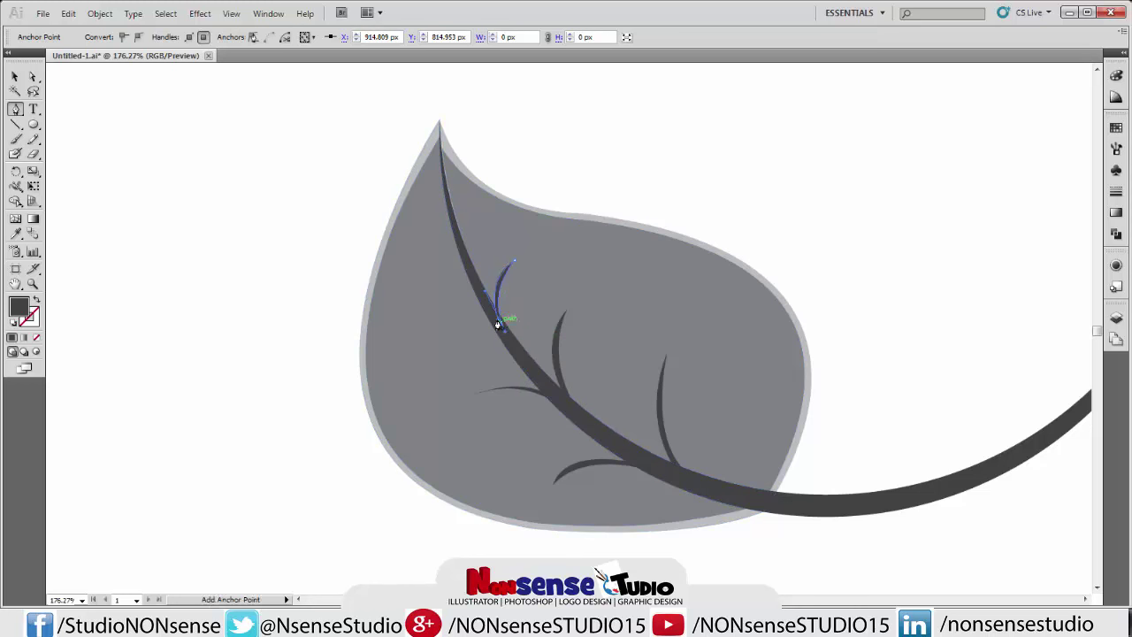
left_click(15, 77)
left_click(156, 196)
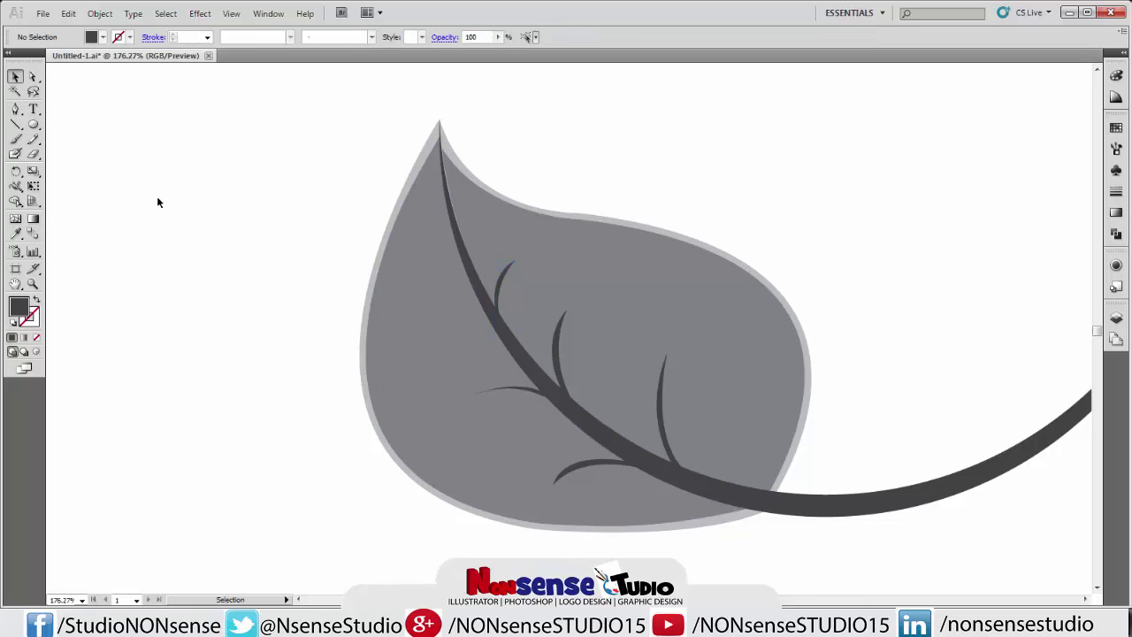
- Pen a small left-pointing tapered vein off the upper midrib
left_click(15, 108)
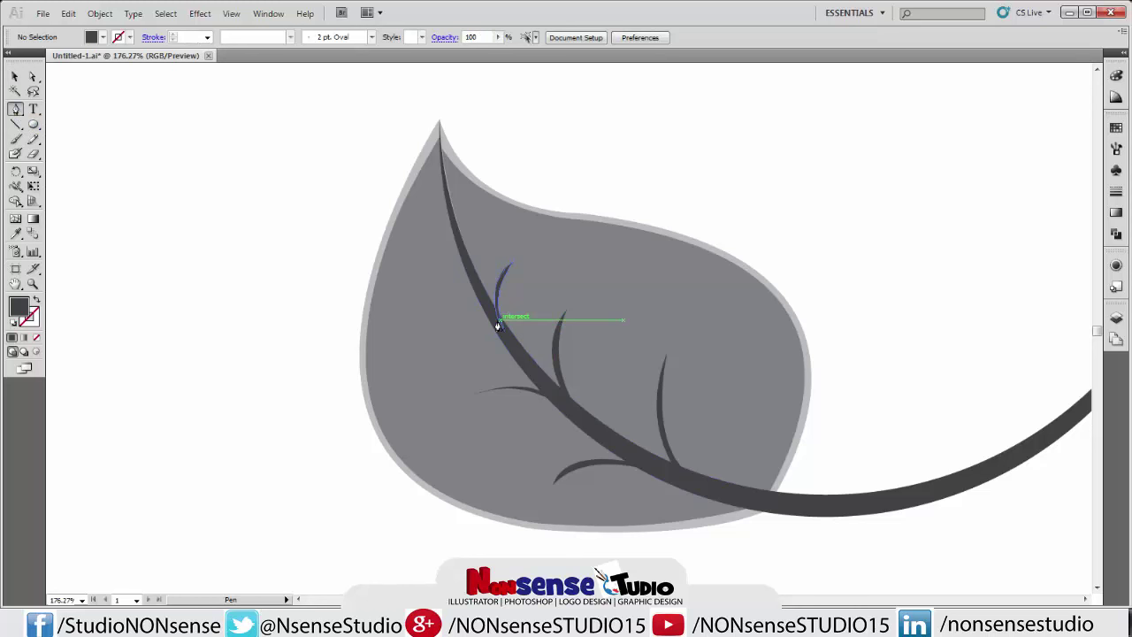
left_click_drag(495, 320, 437, 305)
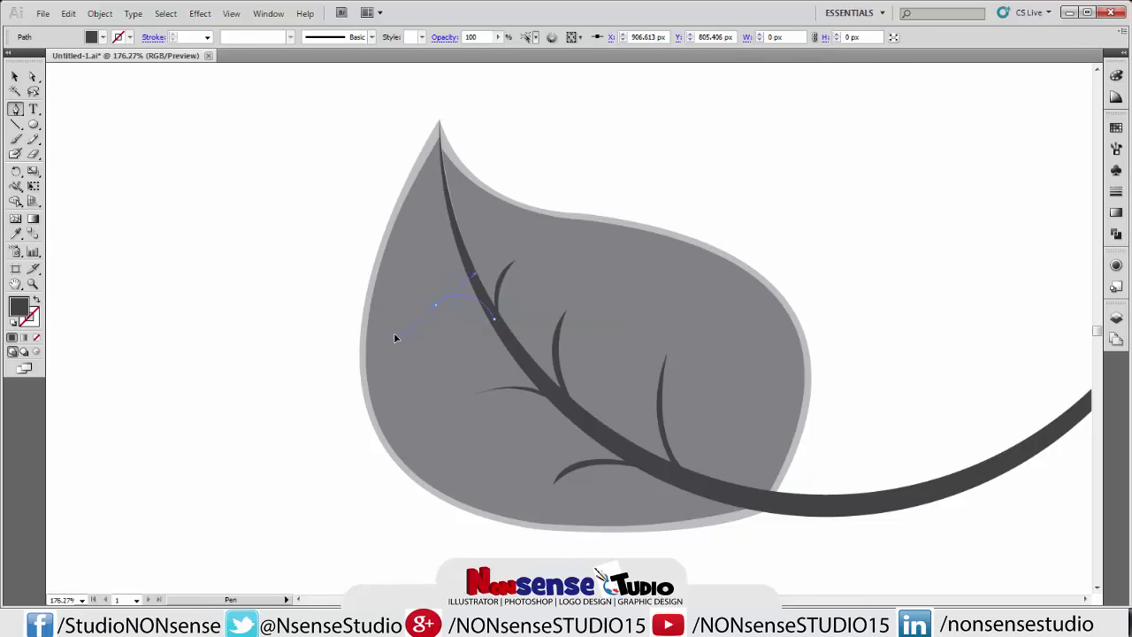
left_click(436, 304)
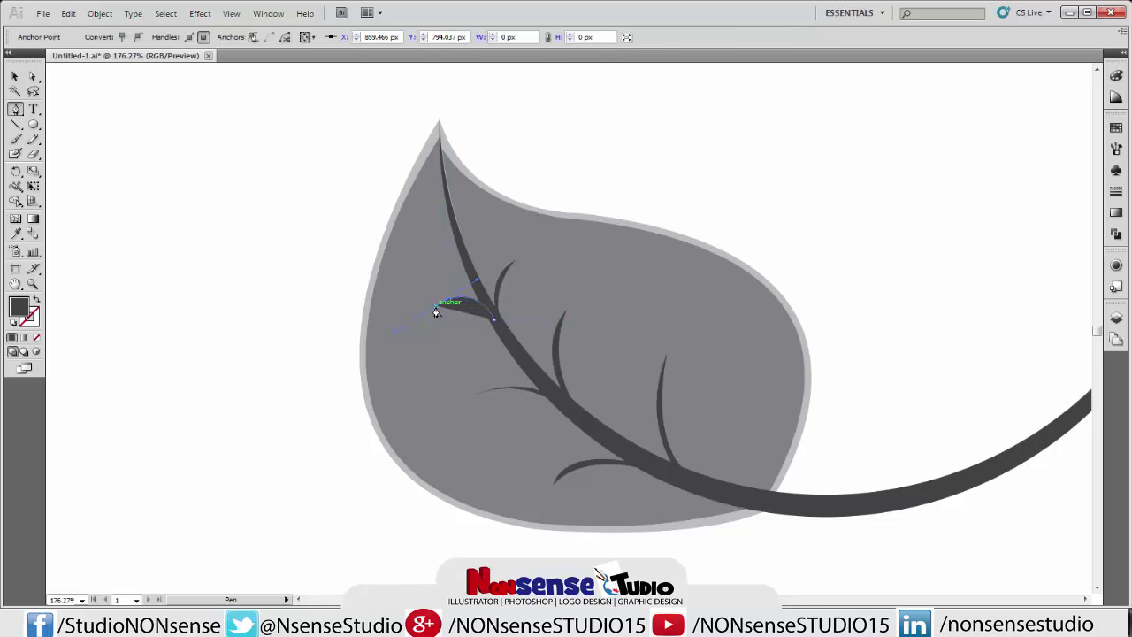
left_click_drag(493, 318, 500, 335)
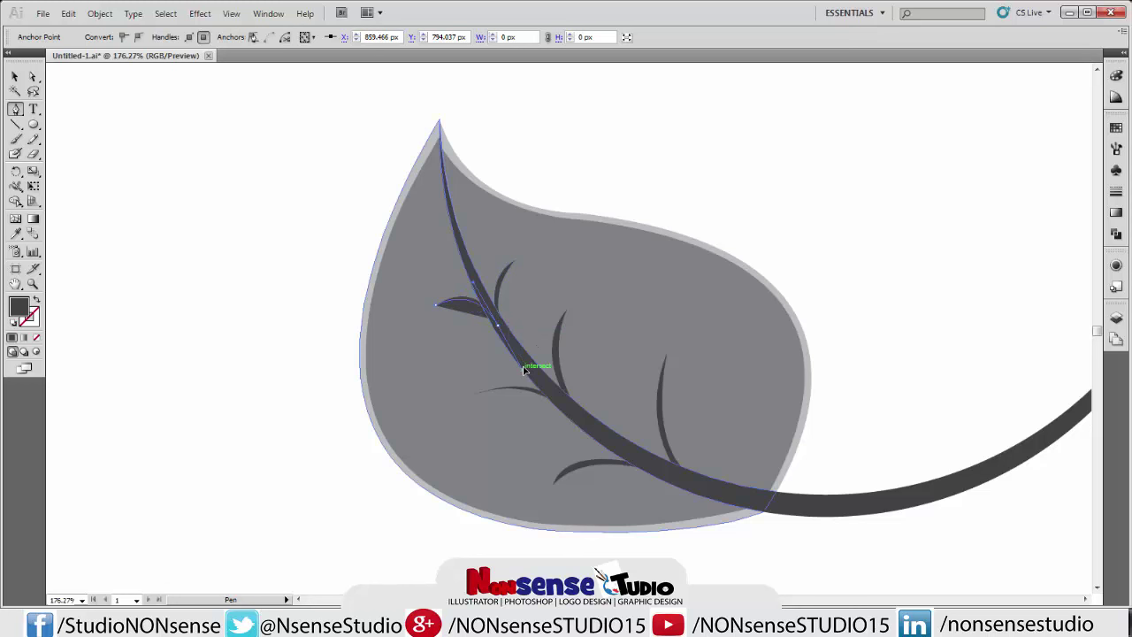
left_click_drag(526, 374, 523, 364)
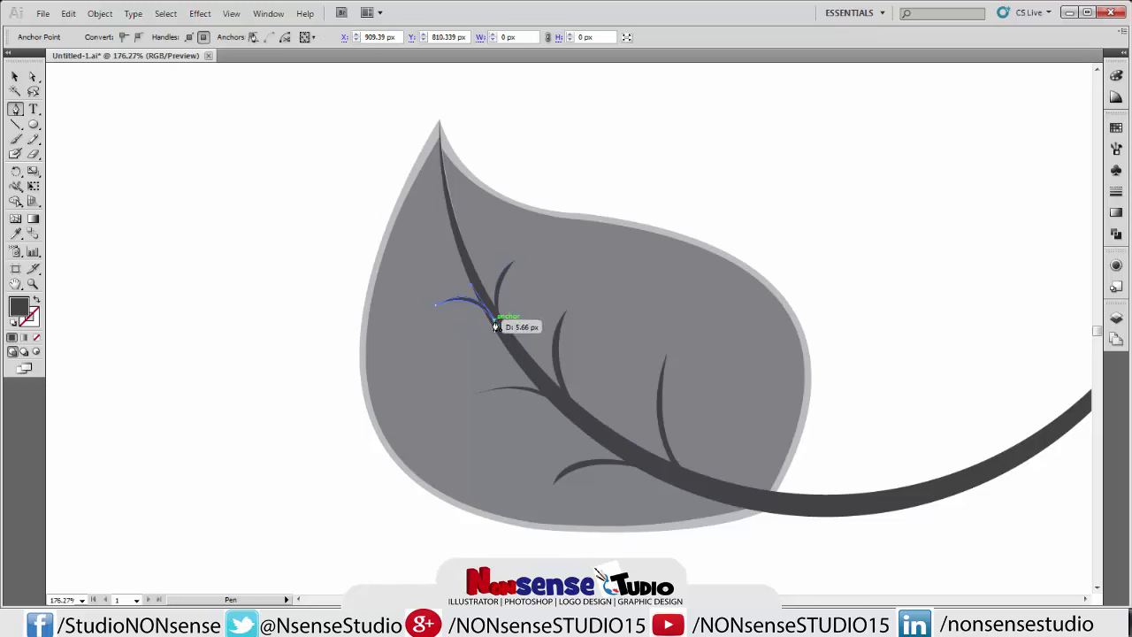
left_click(497, 327)
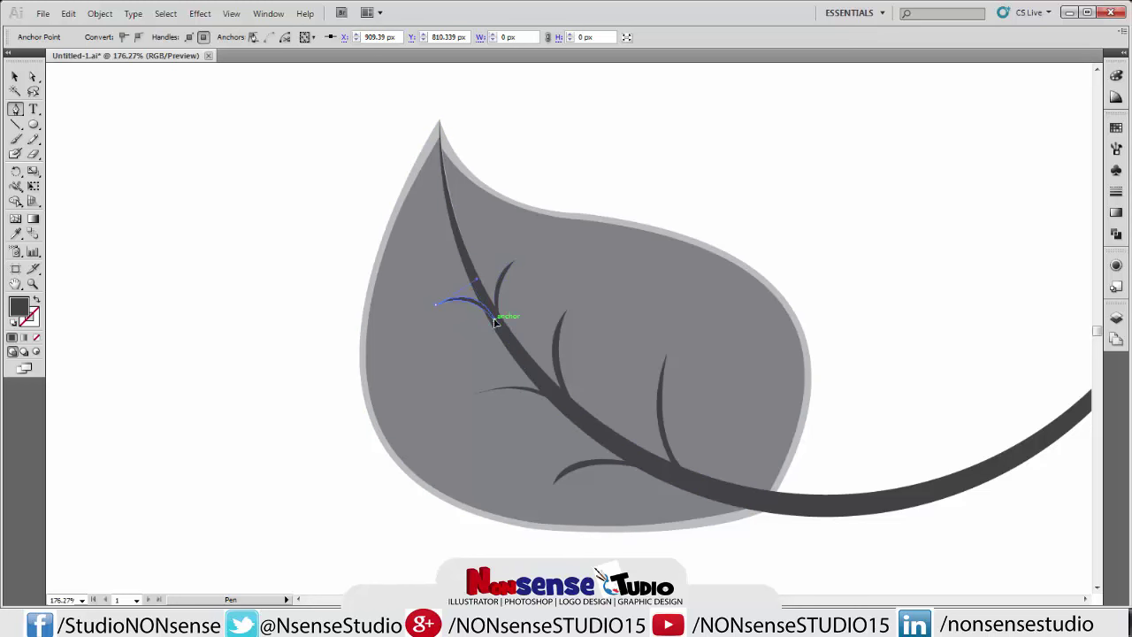
left_click(15, 77)
left_click(209, 144)
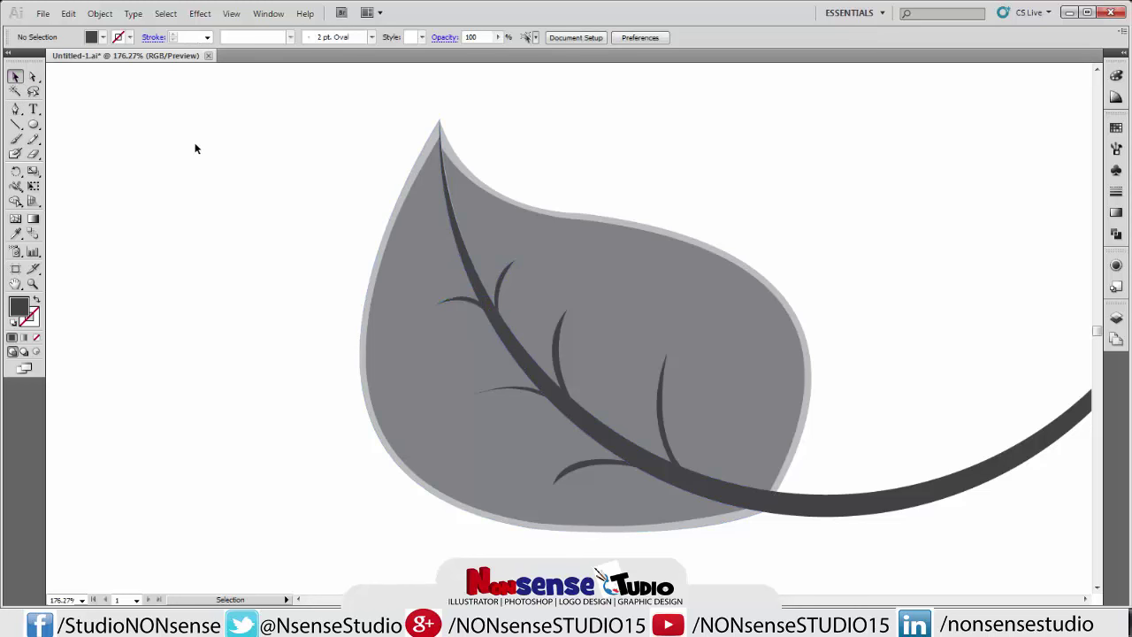
- Shift-select all the side veins, the midrib and the long curved stem
left_click(473, 300)
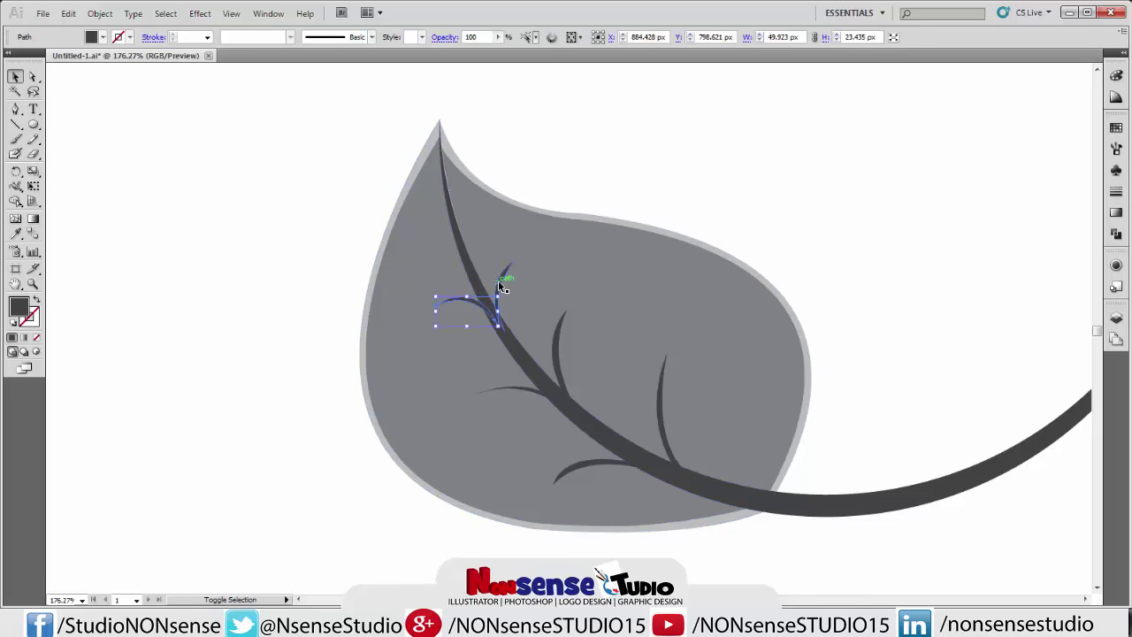
left_click(500, 282, "shift")
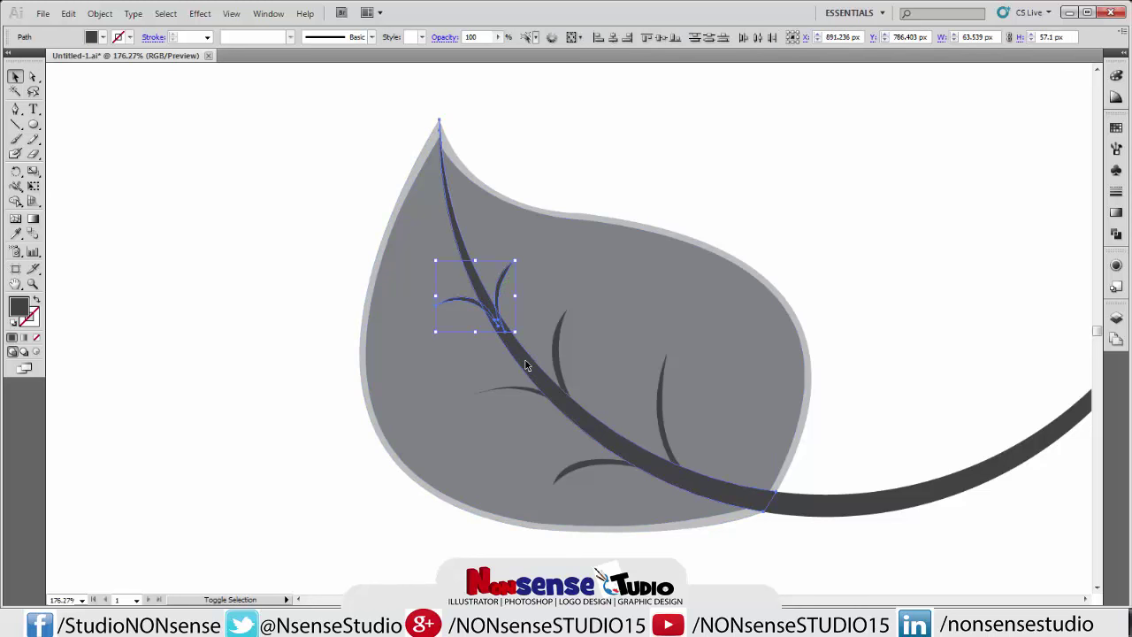
left_click(526, 365, "shift")
left_click(566, 376, "shift")
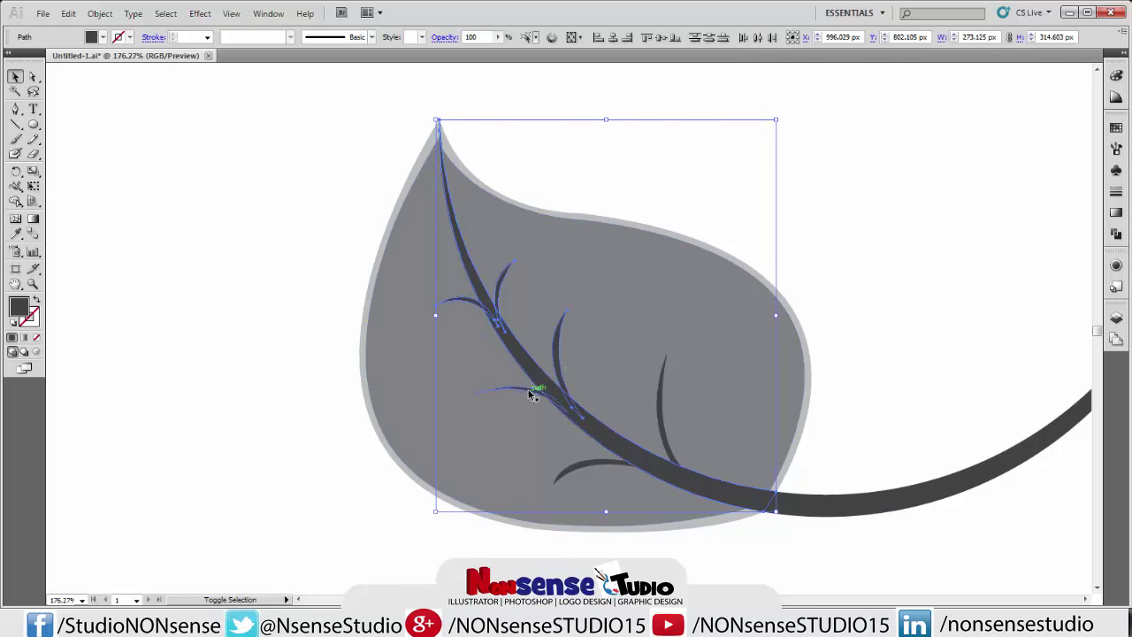
left_click(531, 393, "shift")
left_click(655, 457, "shift")
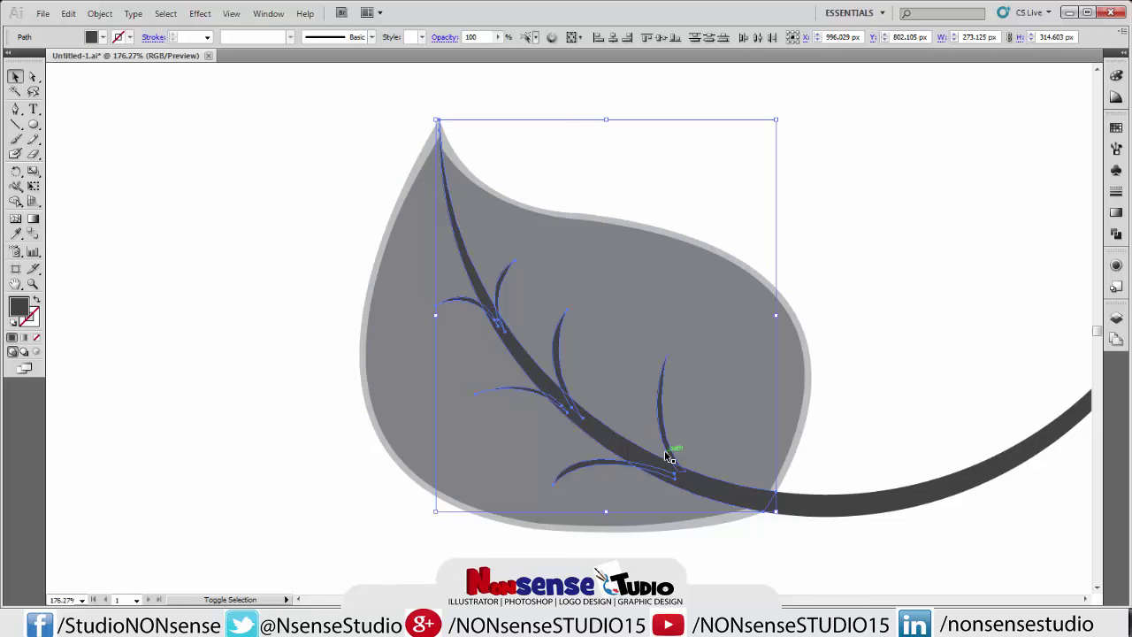
left_click(670, 458, "shift")
left_click(829, 503, "shift")
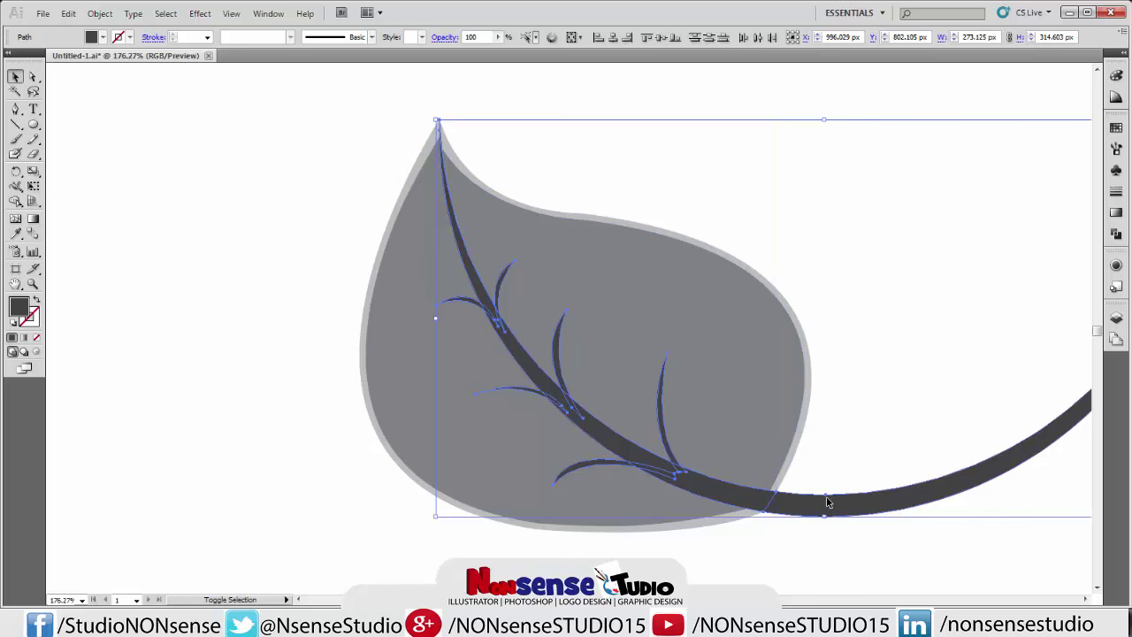
- Unite the selected veins and stem into one shape with Pathfinder
left_click(1116, 234)
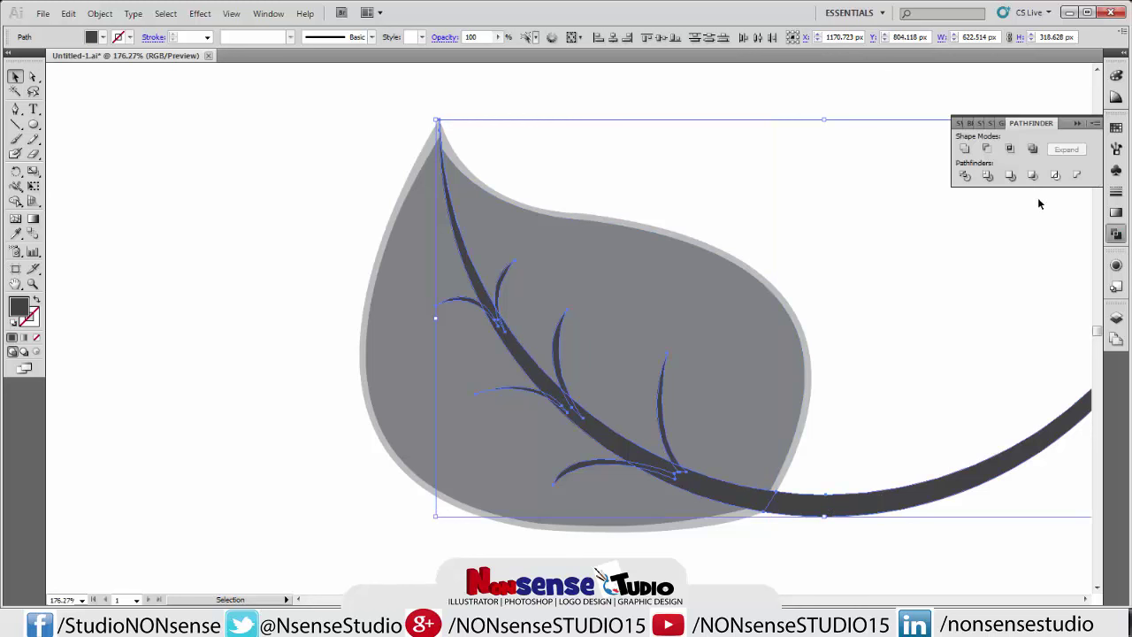
left_click(964, 148)
left_click(978, 294)
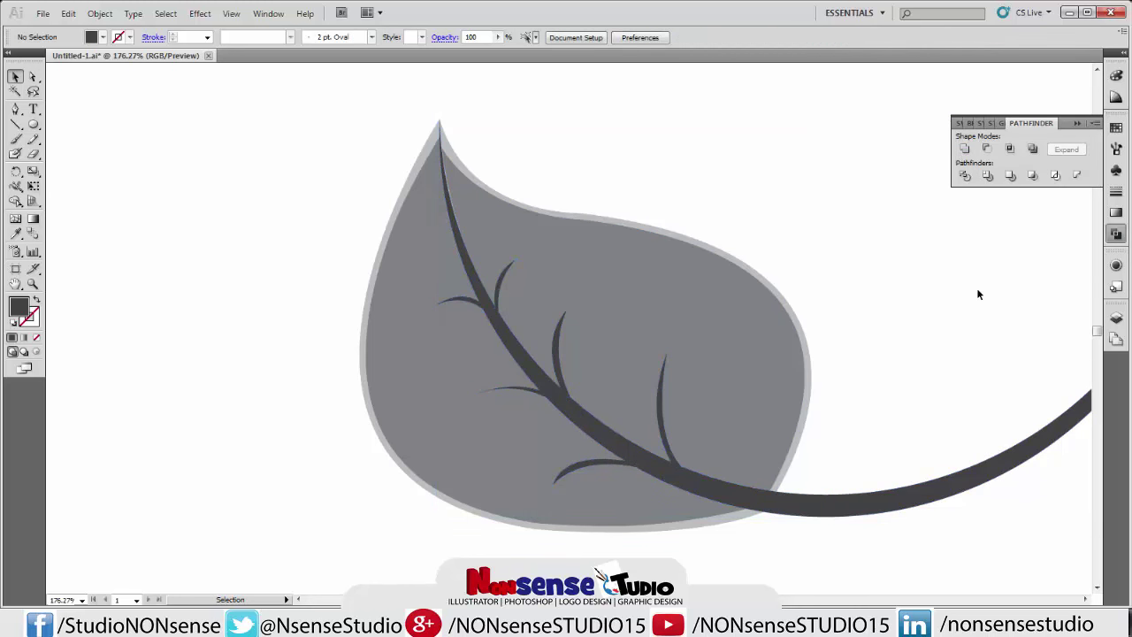
left_click(1077, 123)
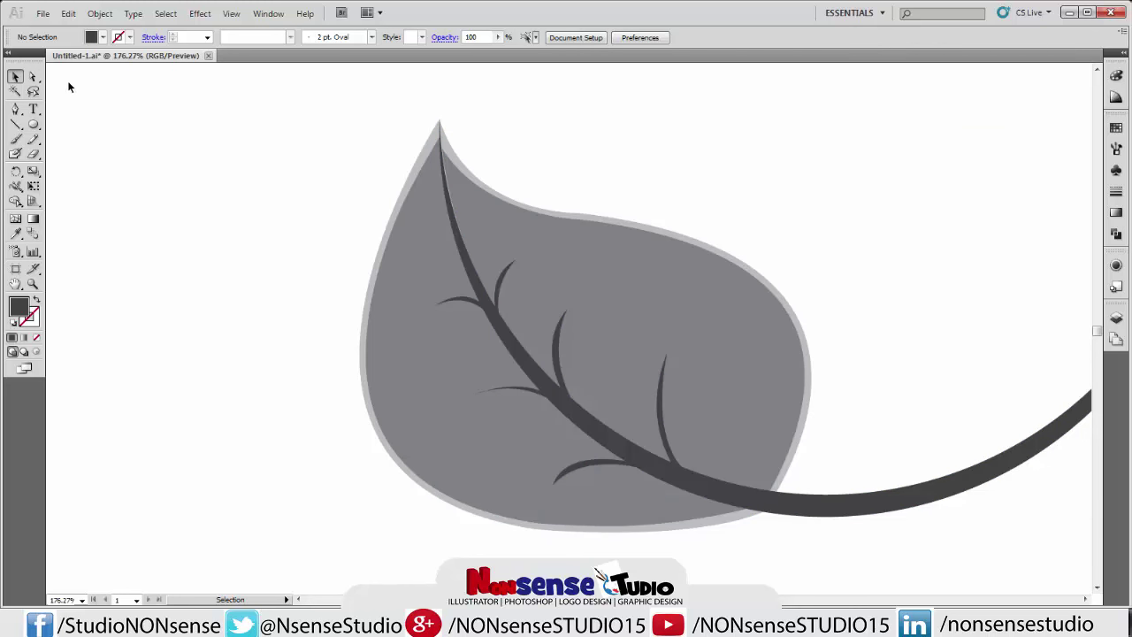
left_click(32, 80)
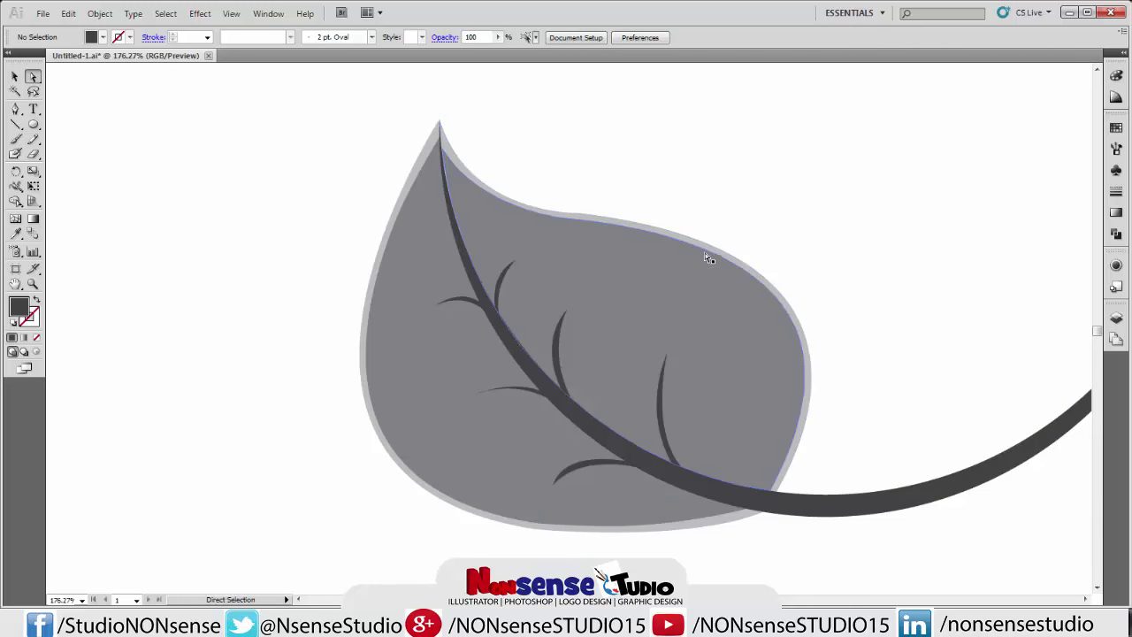
left_click(709, 256)
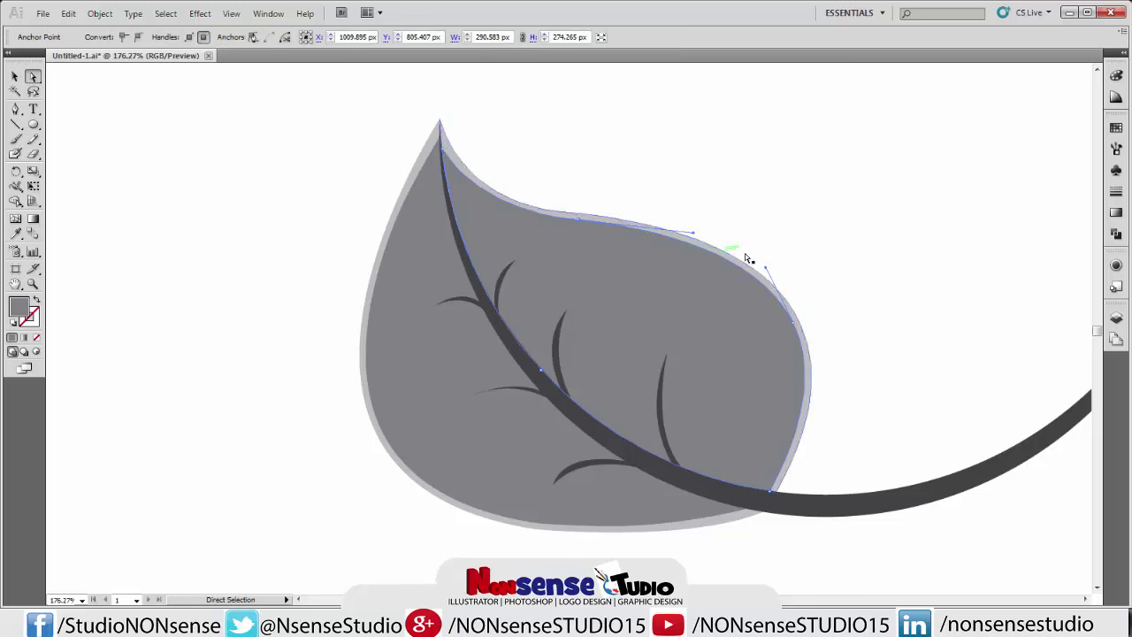
- Adjust the leaf's right-side and upper curves so the dark edge follows the rim evenly
left_click_drag(767, 271, 769, 256)
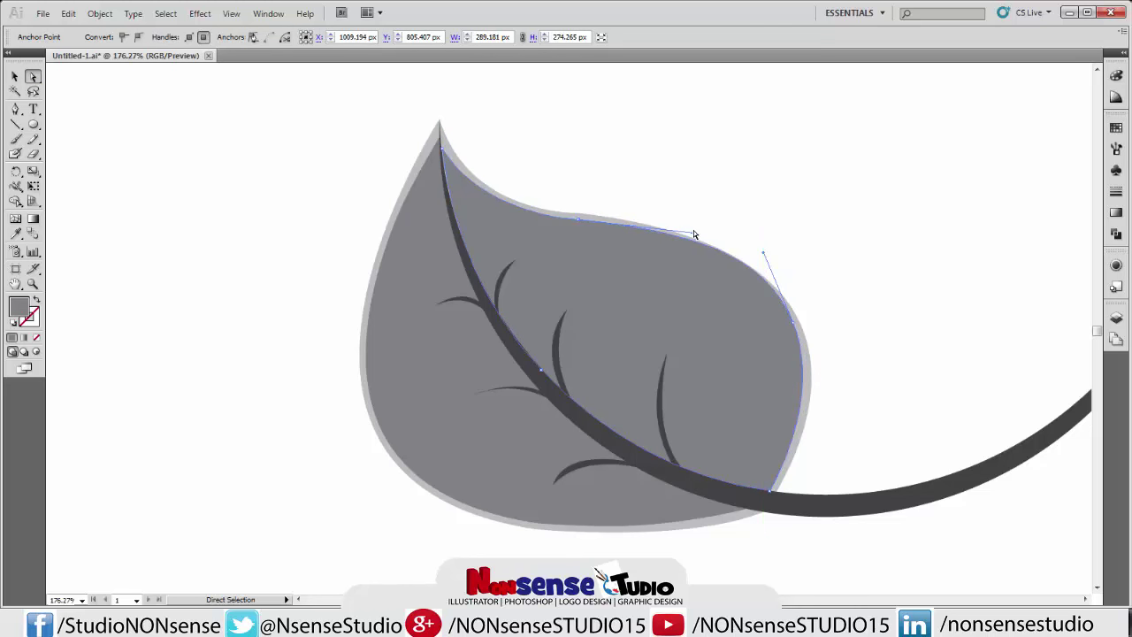
left_click_drag(695, 235, 667, 220)
left_click(15, 77)
left_click(204, 150)
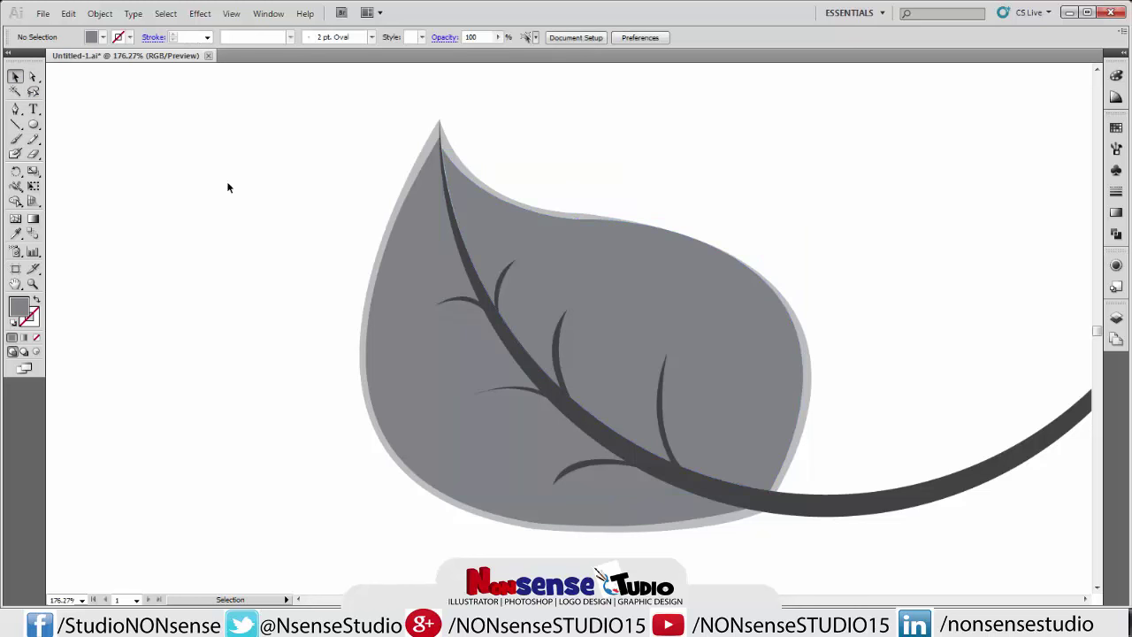
- Eyedrop the top swatch's dark green gradient onto the stem-and-veins group, replacing the dark grey
key("a")
key("ctrl+0")
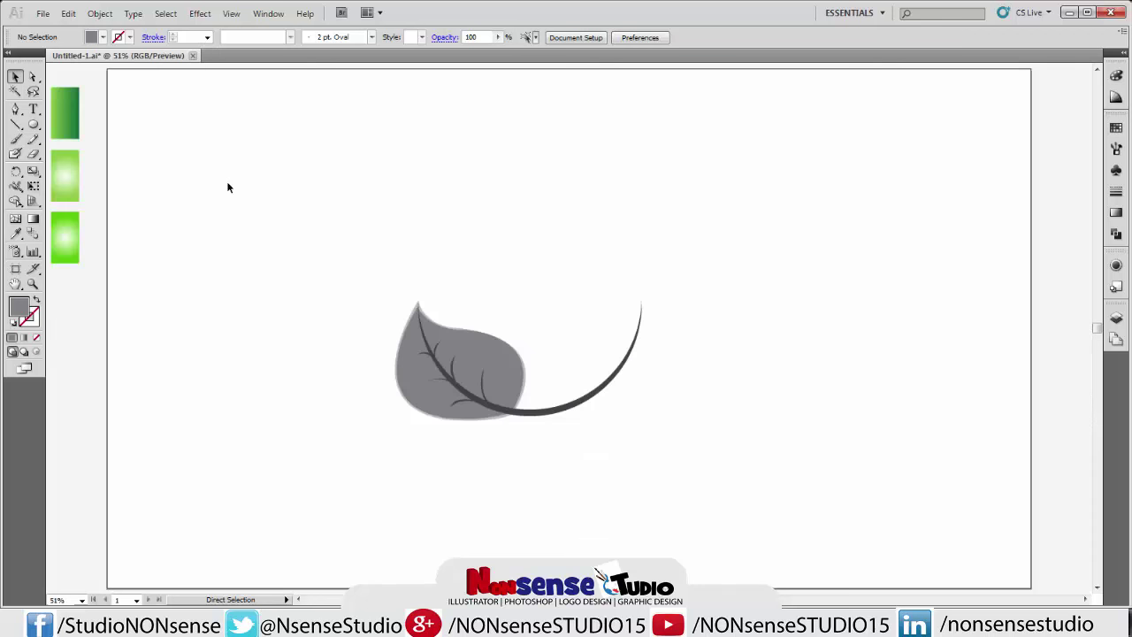
left_click(557, 420)
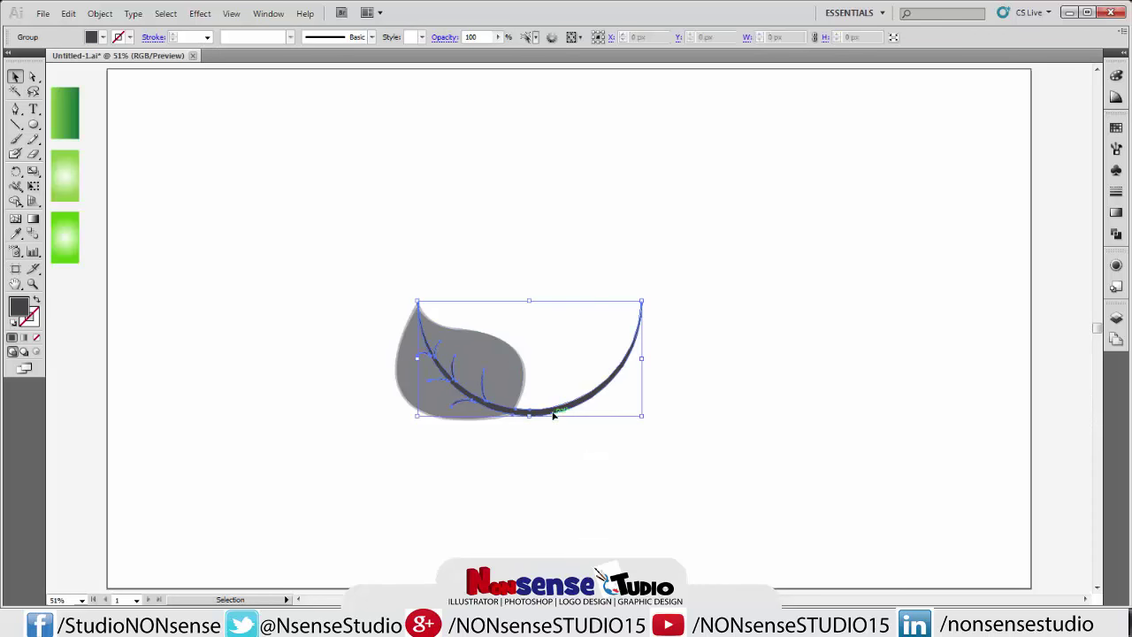
left_click(16, 236)
left_click(65, 113)
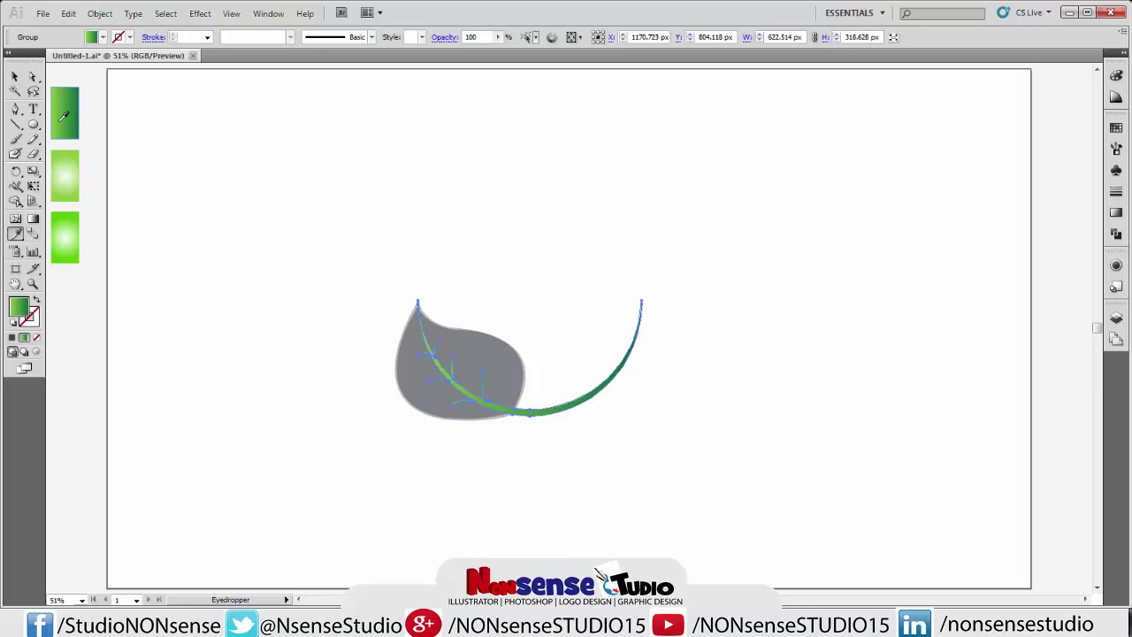
left_click(15, 78)
left_click(154, 169)
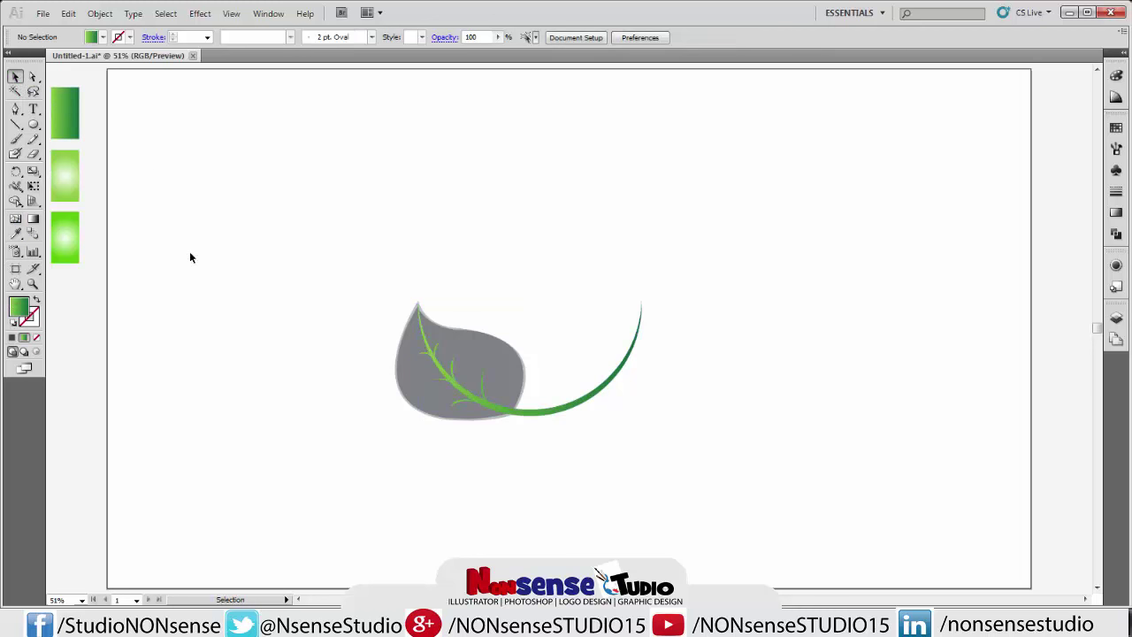
left_click(425, 315)
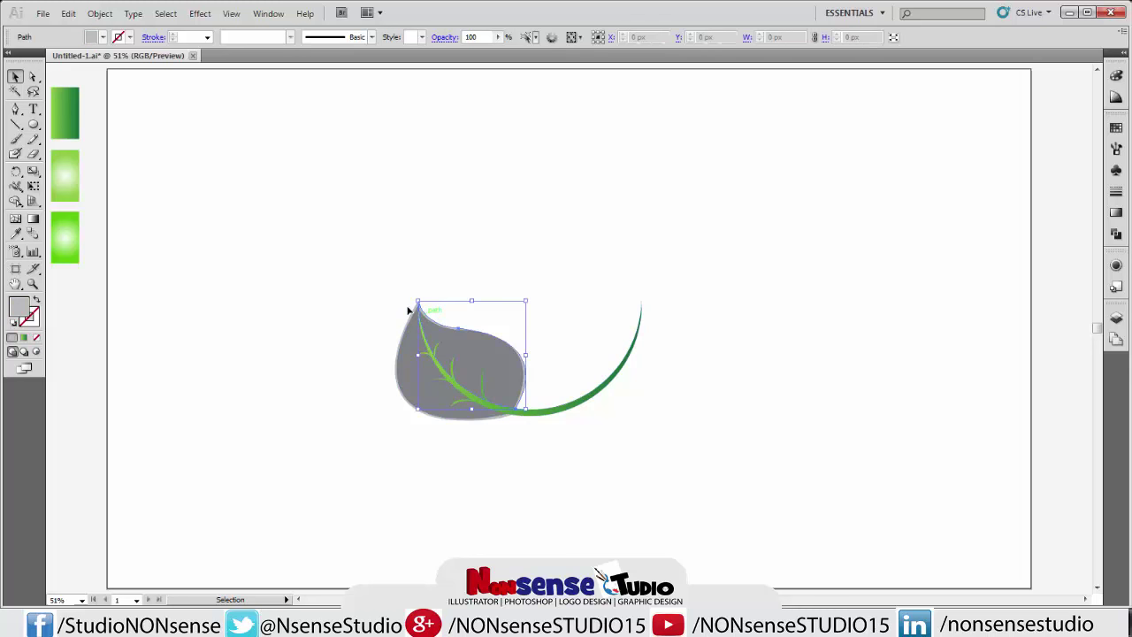
- Give the leaf shape and its outer edge the top swatch's dark green gradient
left_click(15, 233)
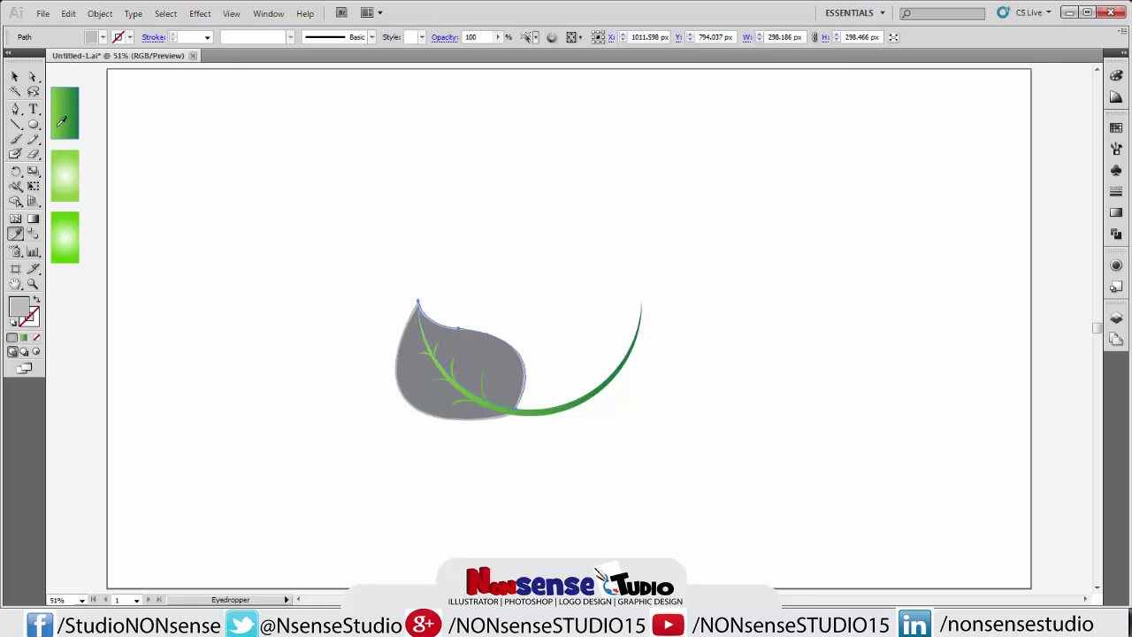
left_click(62, 119)
key("v")
left_click(263, 245)
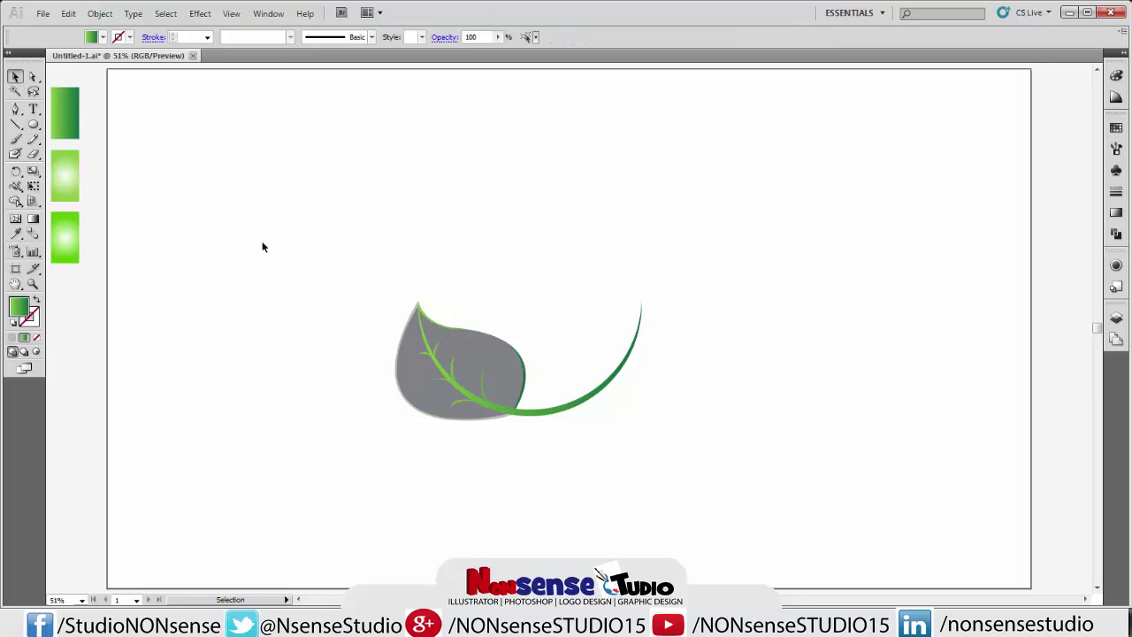
left_click(413, 313)
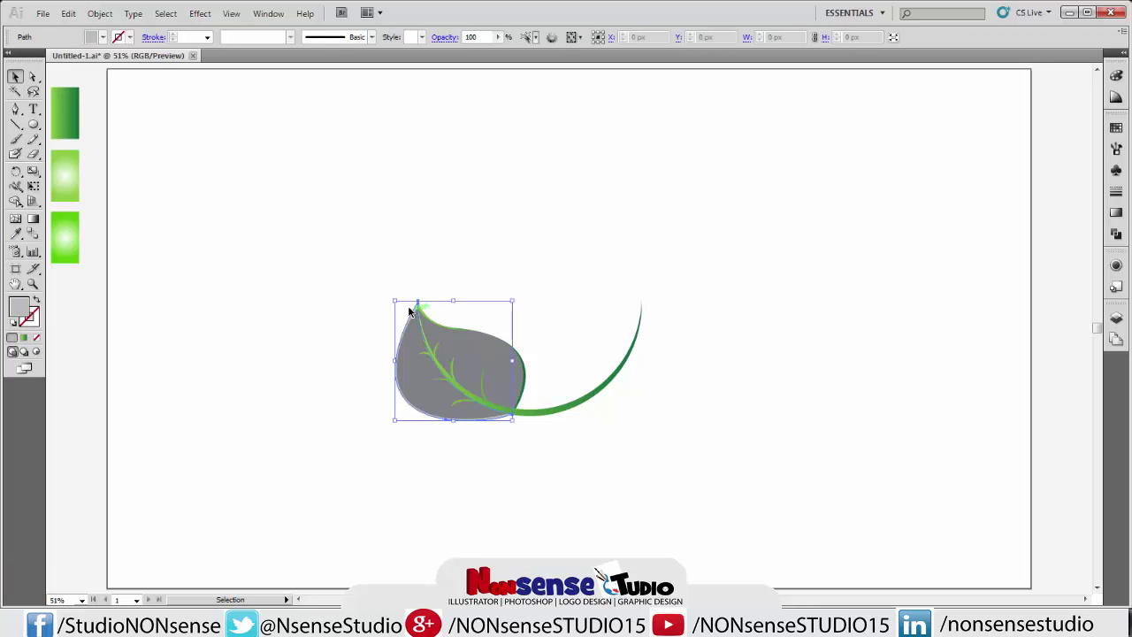
left_click(15, 233)
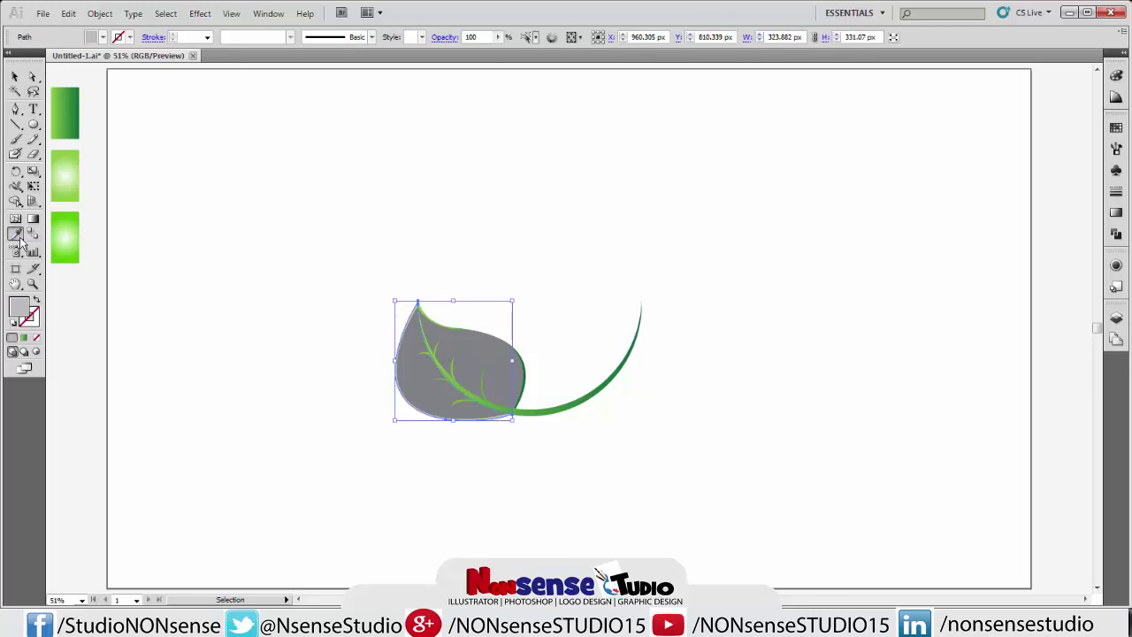
left_click(64, 113)
left_click(16, 80)
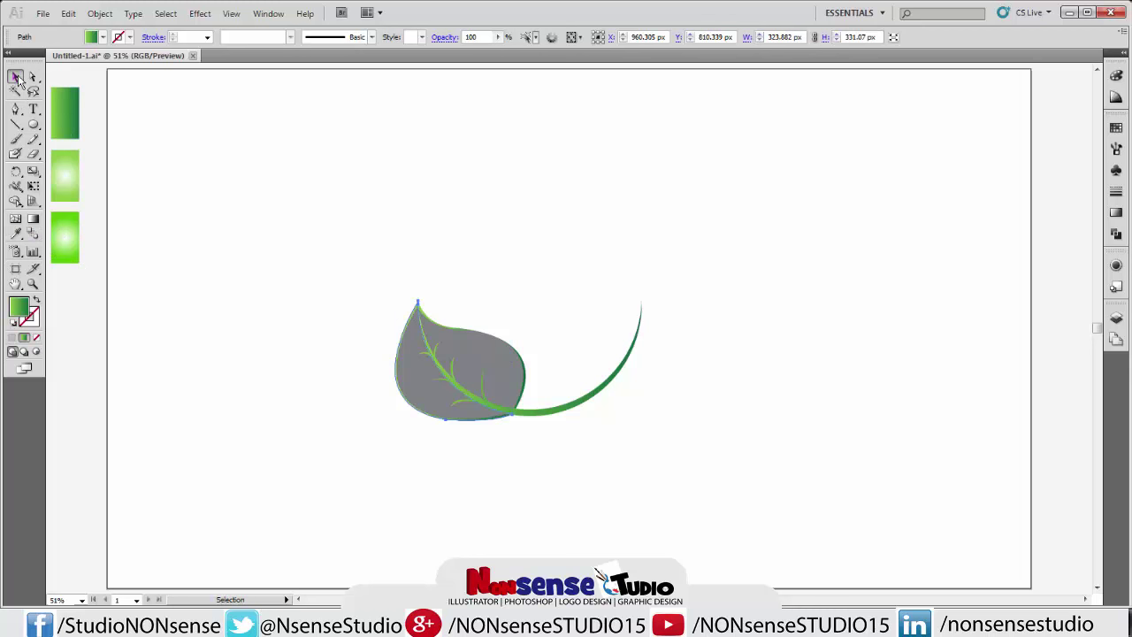
left_click(251, 213)
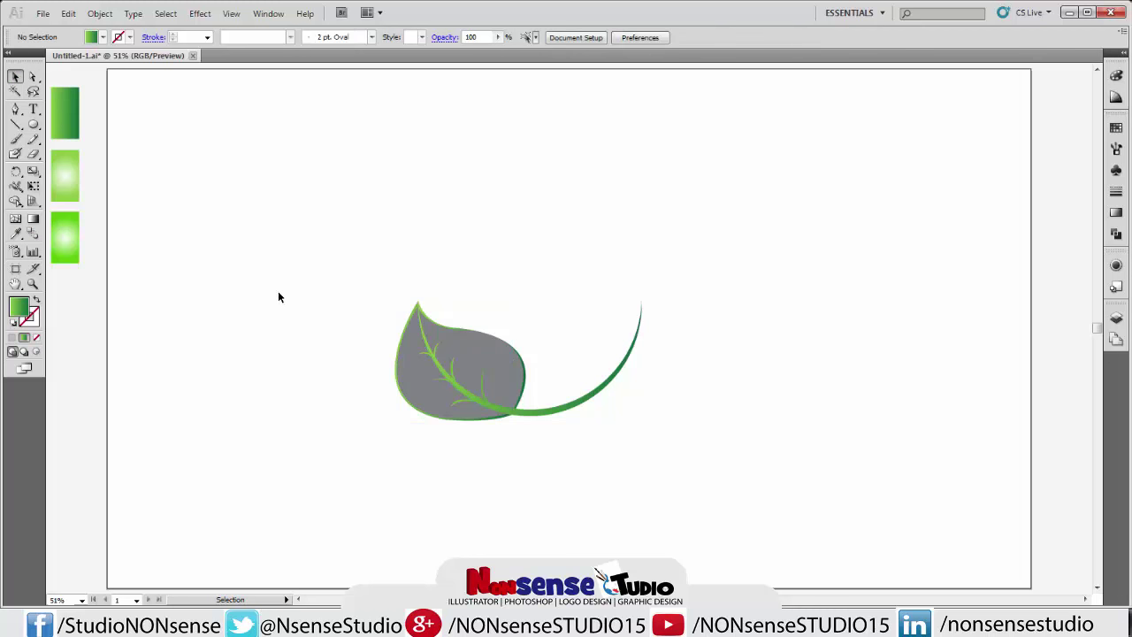
- Fill the outer and inner leaf bodies with the bottom swatch's bright green radial gradient
left_click(413, 392)
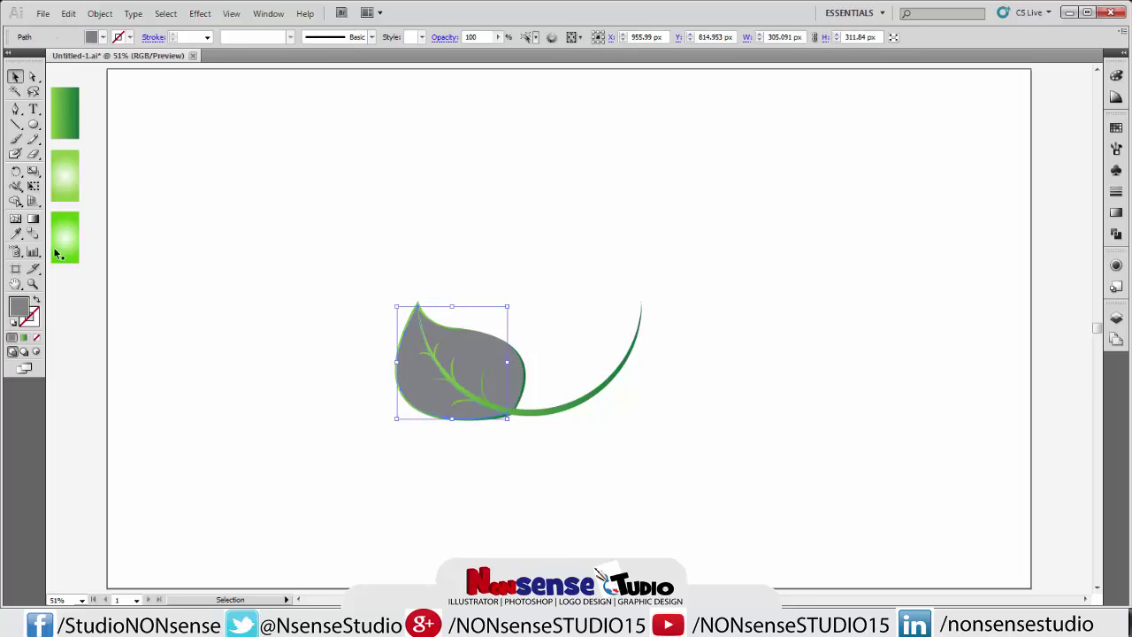
left_click(15, 233)
left_click(61, 238)
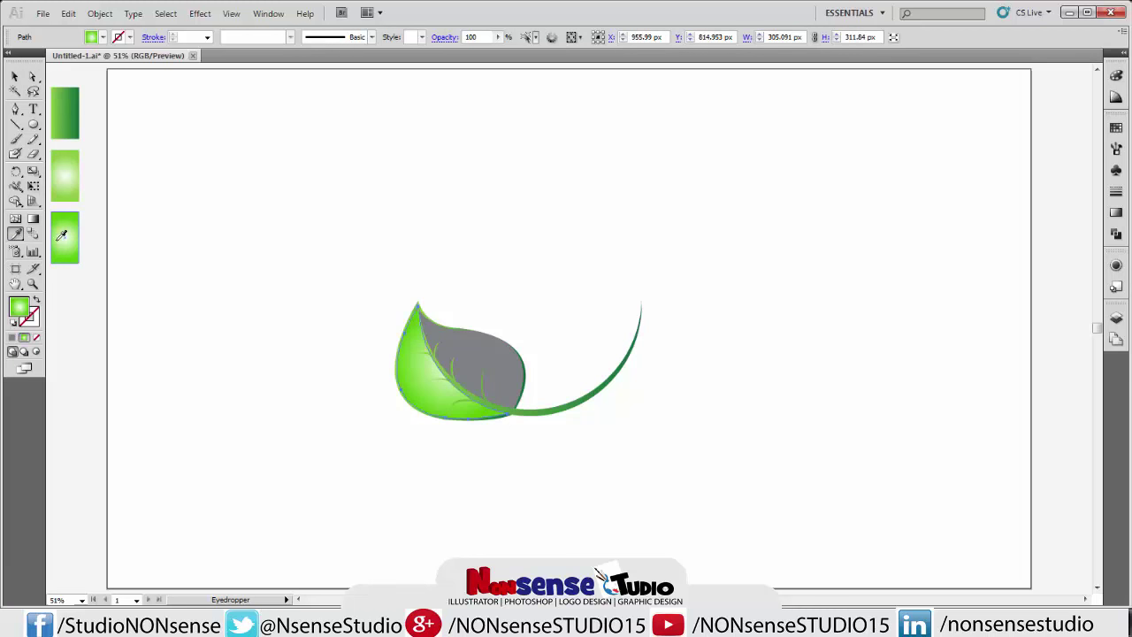
left_click(15, 78)
left_click(236, 198)
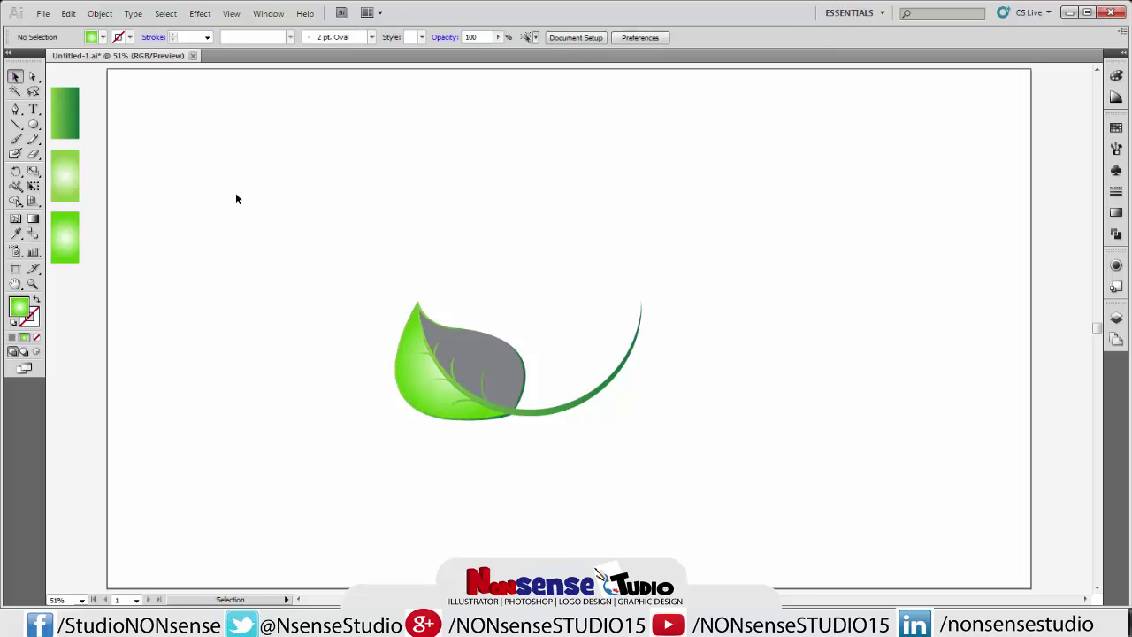
left_click(474, 351)
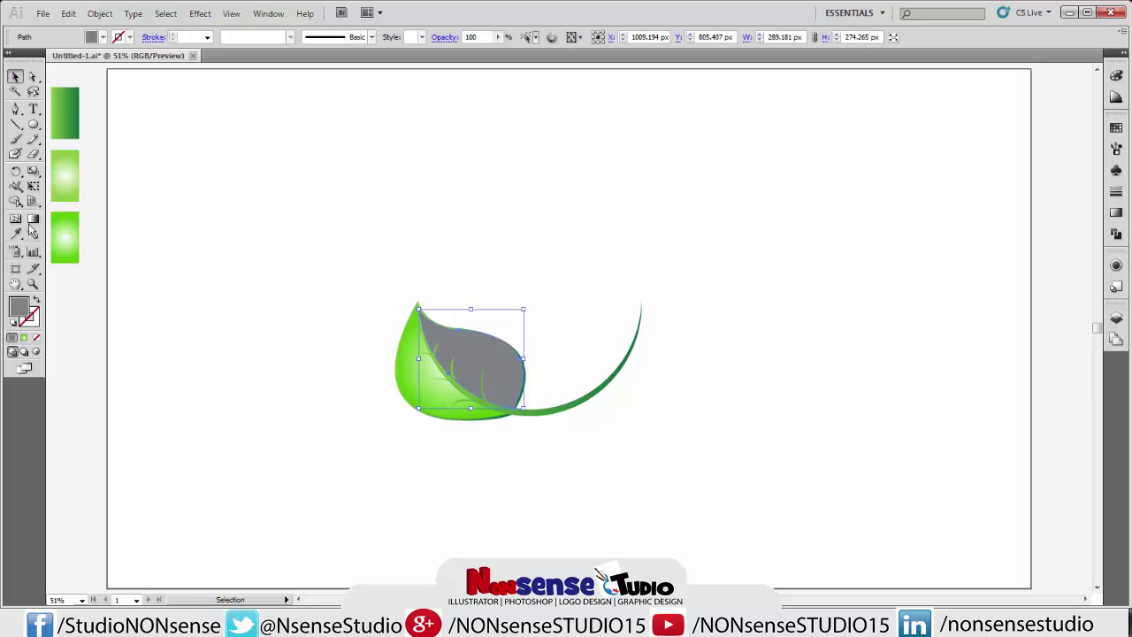
left_click(16, 233)
left_click(71, 232)
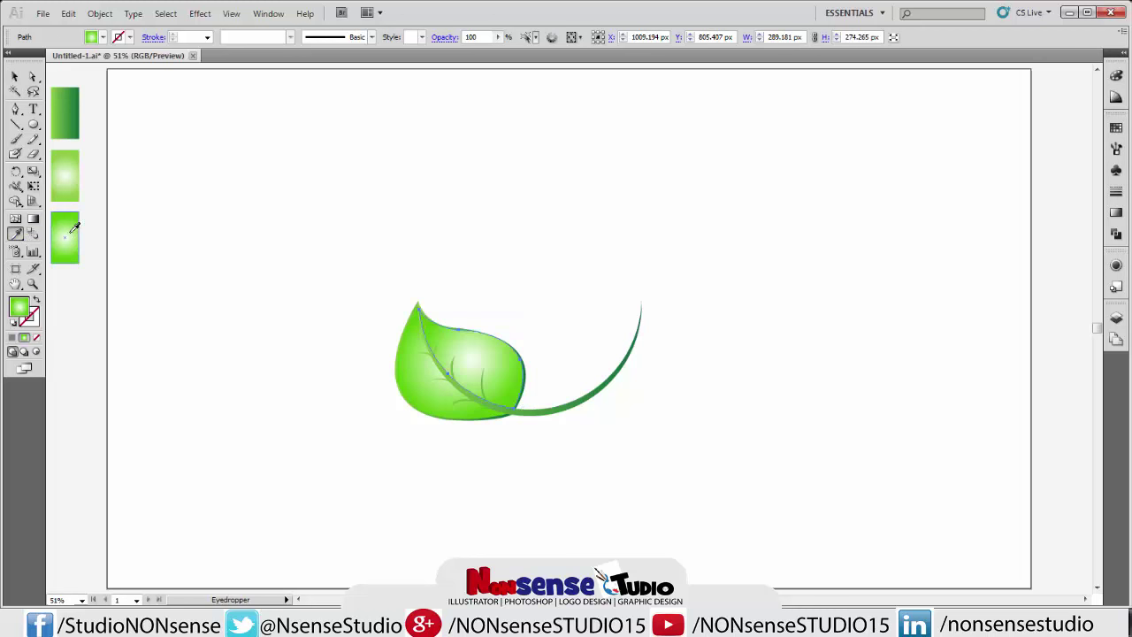
left_click(13, 80)
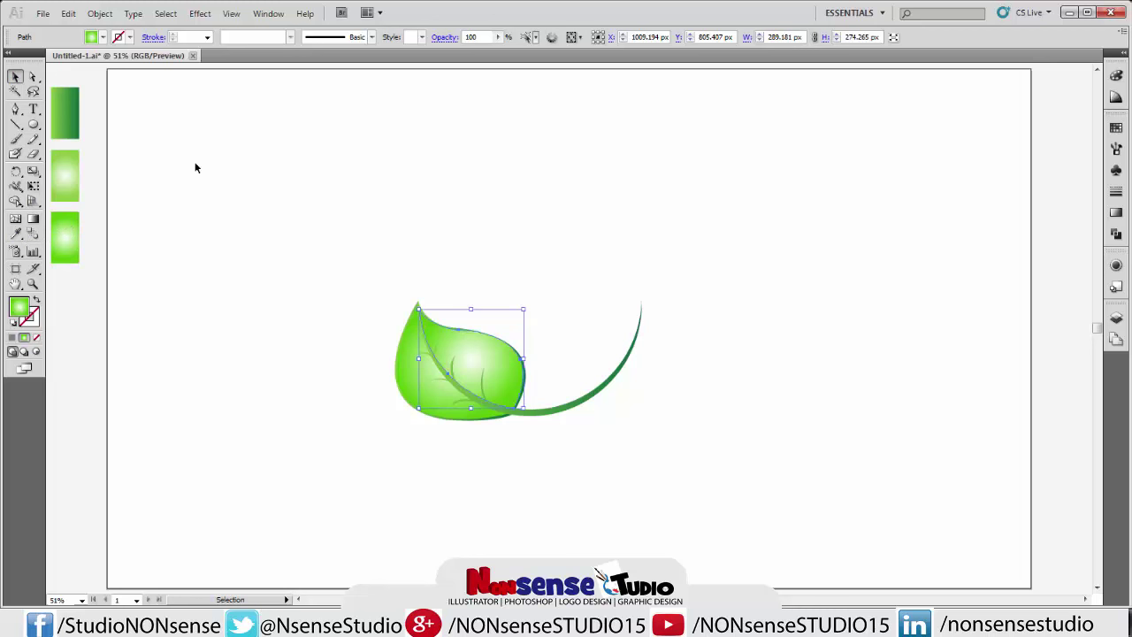
left_click(228, 173)
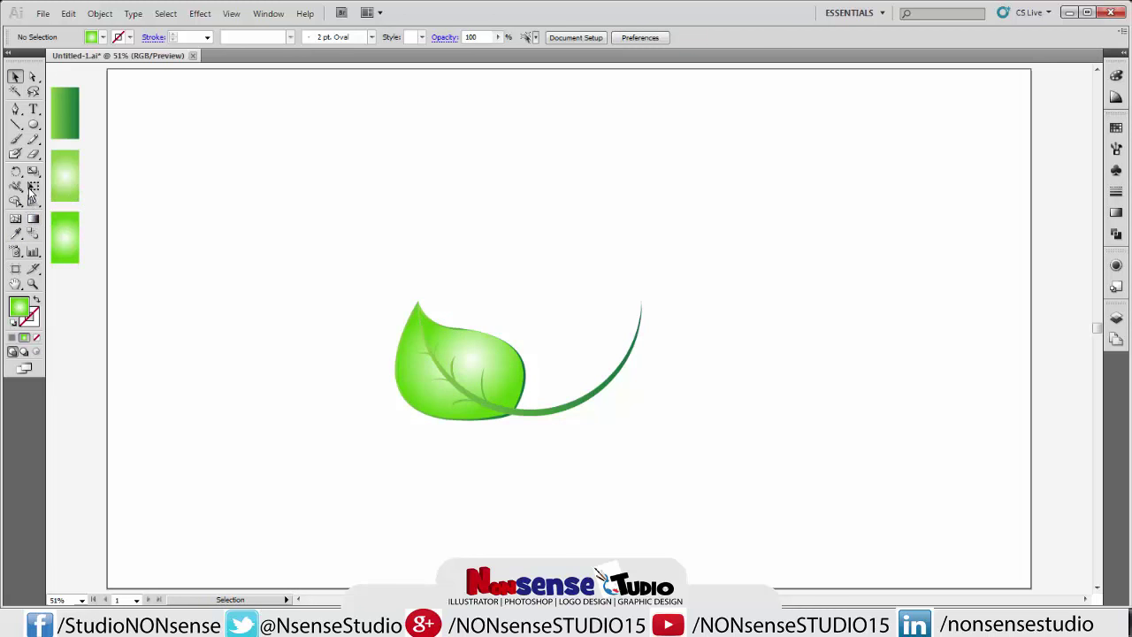
- Draw a small ellipse above-left of the leaf with the middle swatch's pale green gradient
left_click(34, 126)
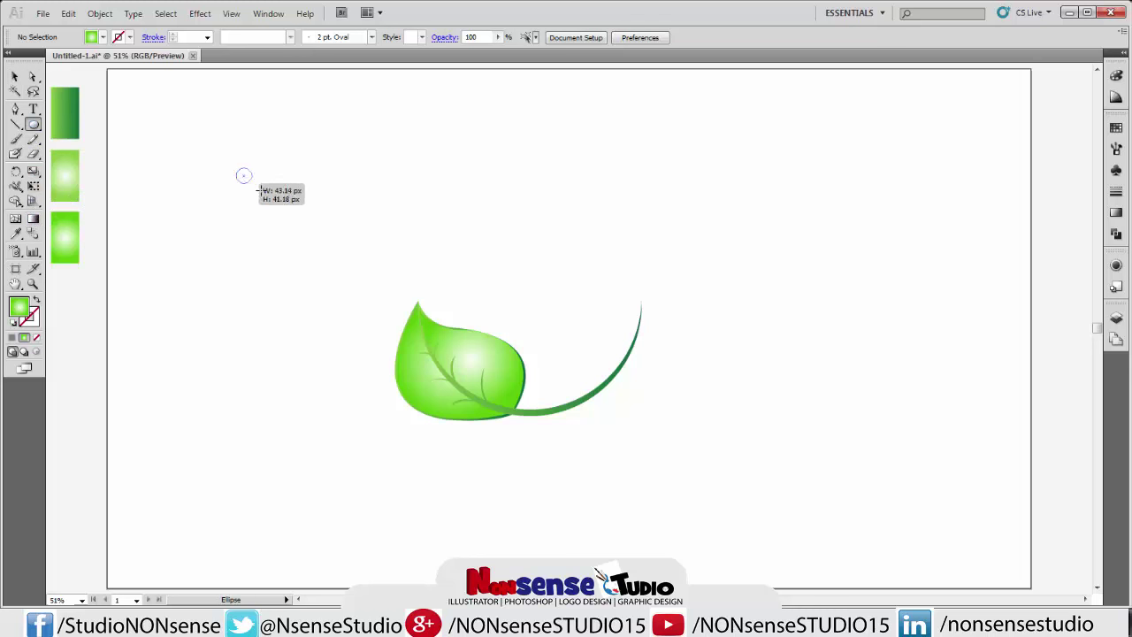
left_click_drag(236, 169, 282, 202)
left_click(14, 77)
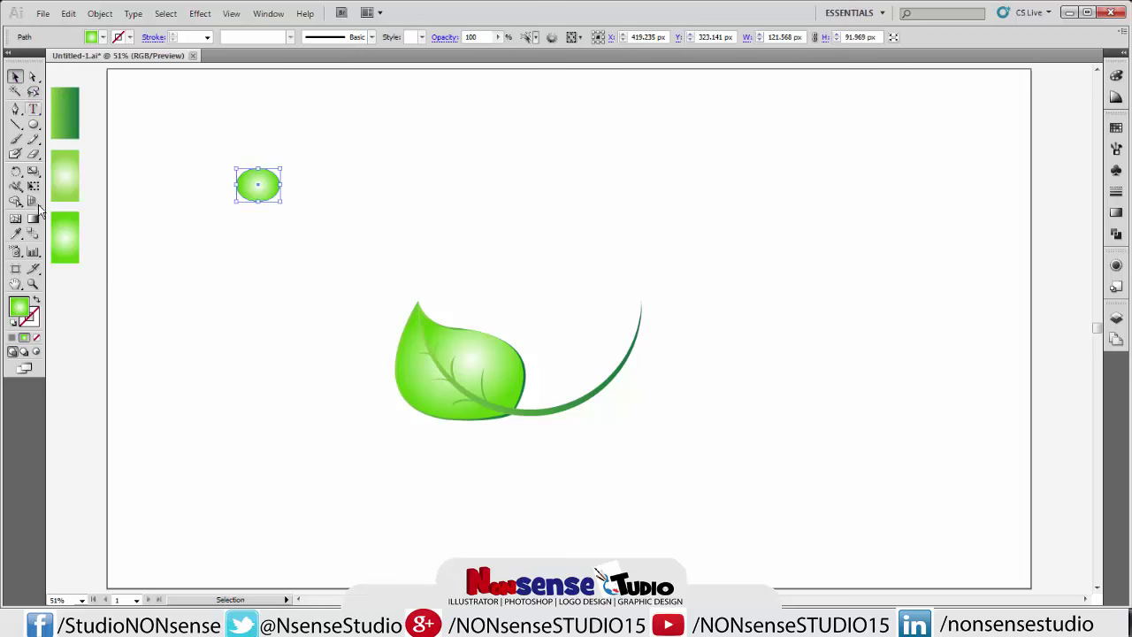
left_click(15, 233)
left_click(62, 177)
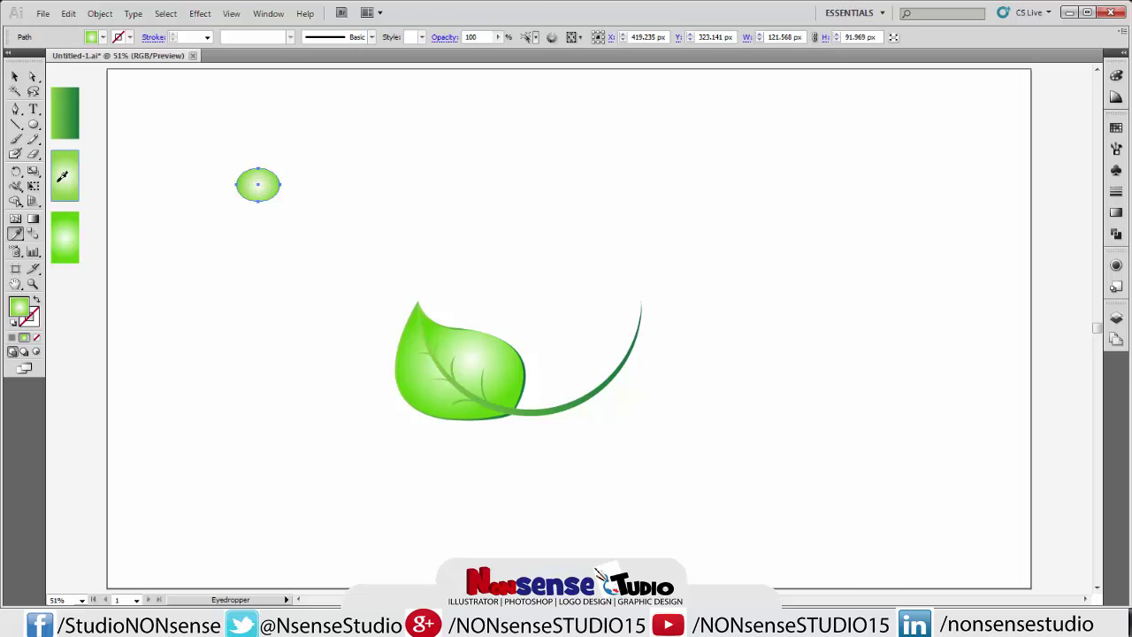
left_click(32, 218)
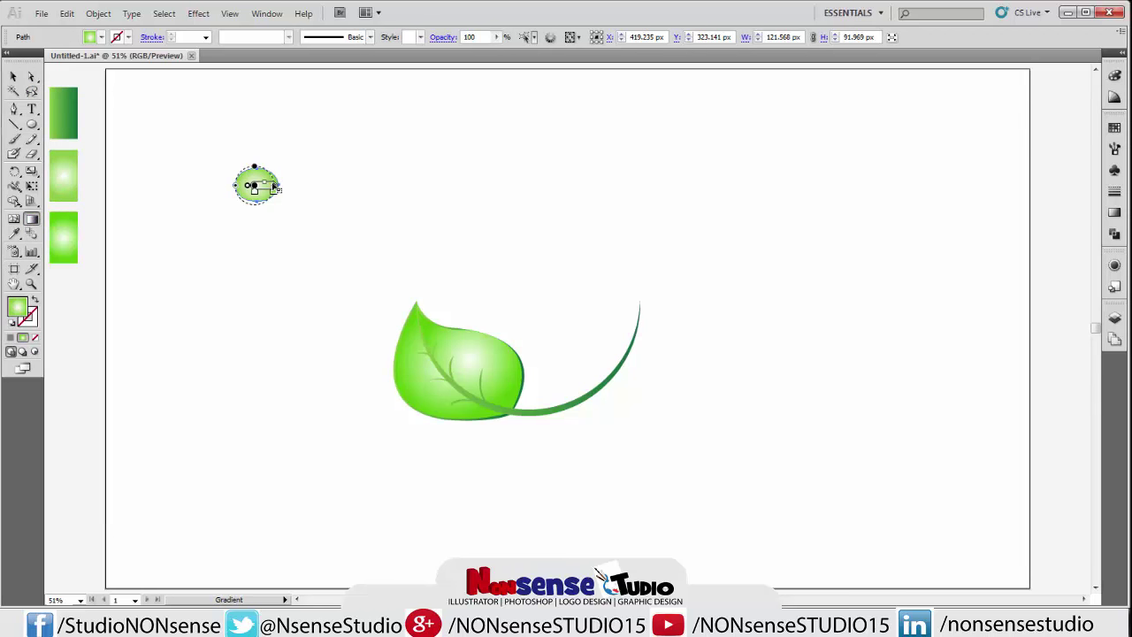
mouse_move(289, 186)
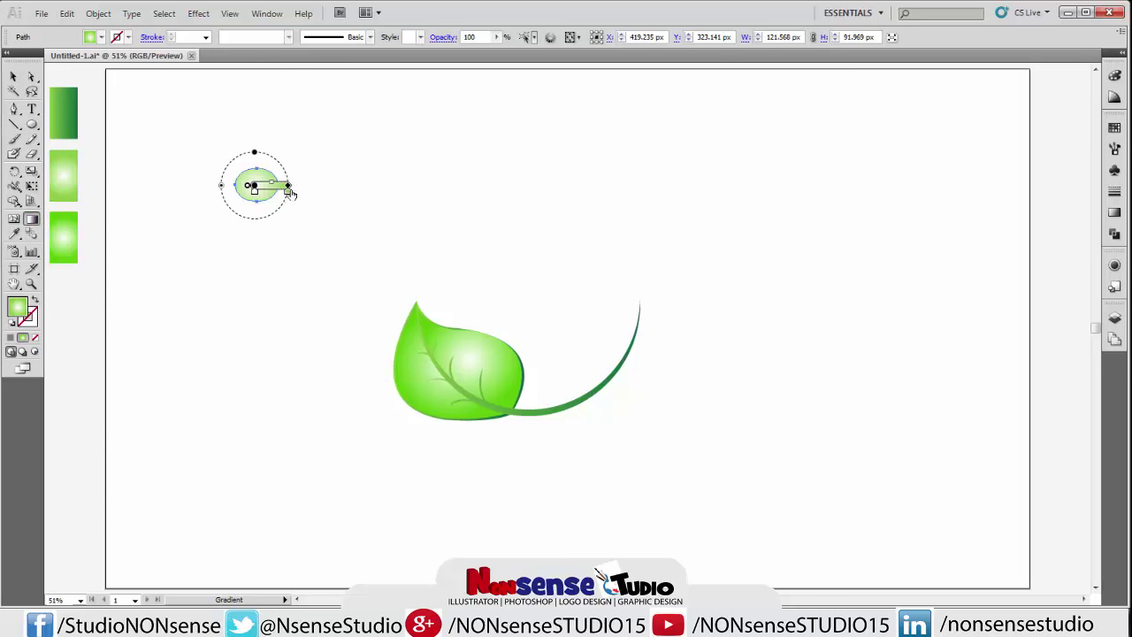
left_click(13, 77)
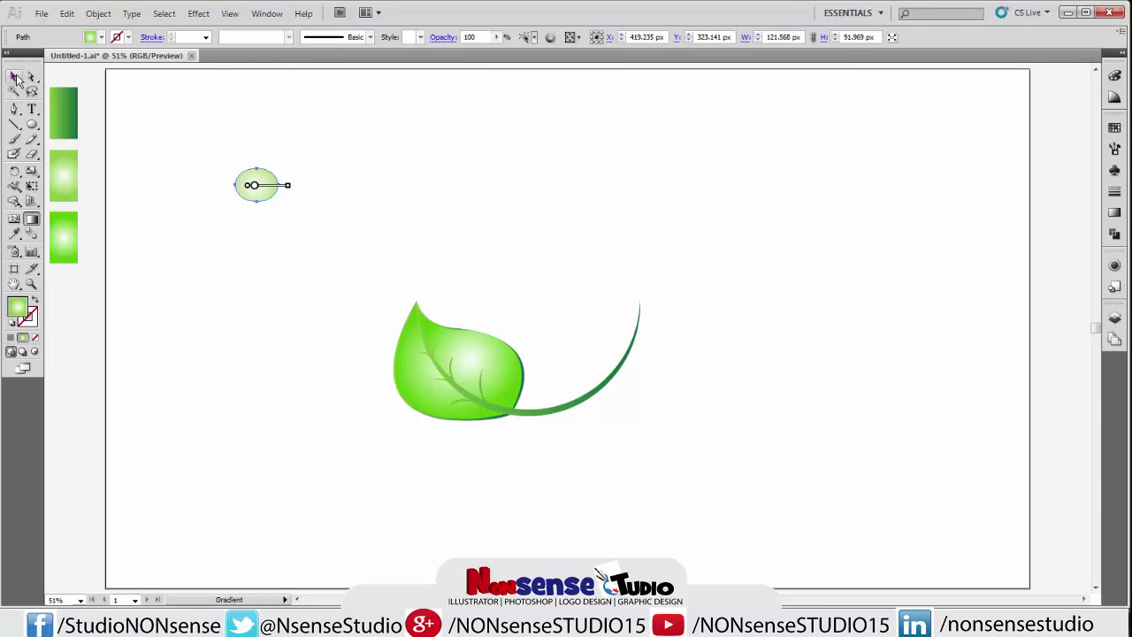
left_click(209, 156)
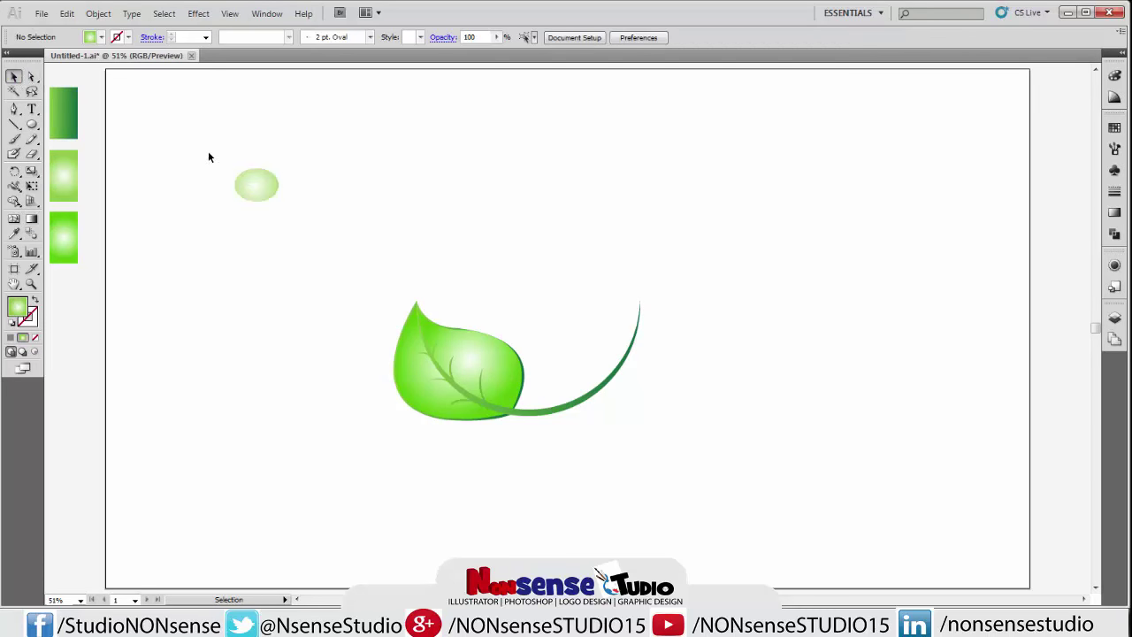
left_click(32, 284)
left_click_drag(234, 168, 292, 213)
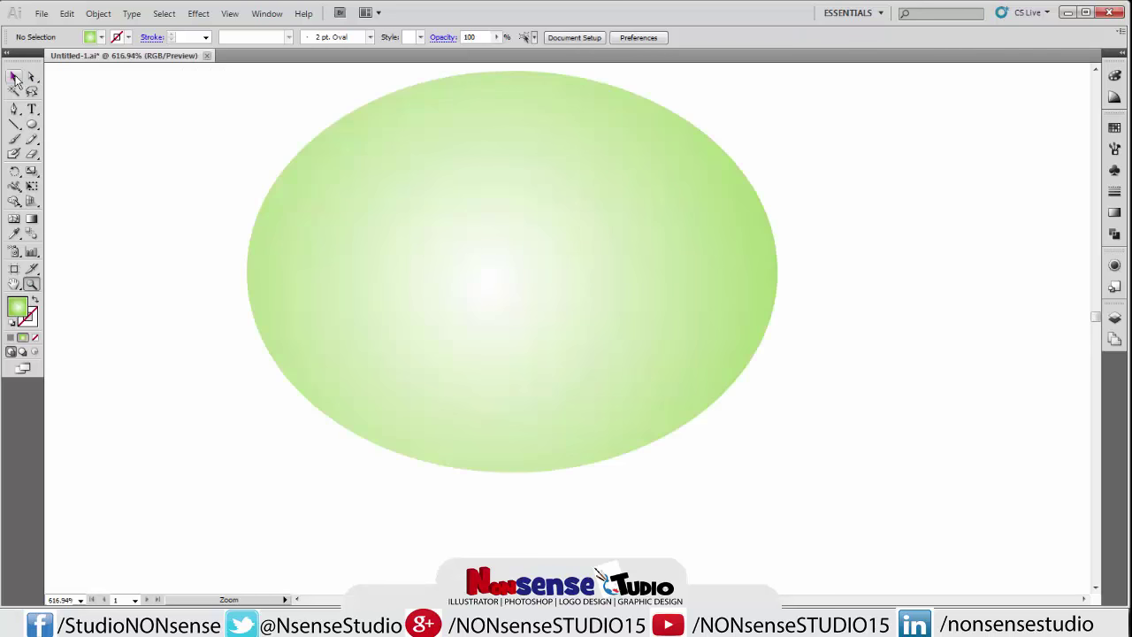
- Set the fill colour to grey
left_click(13, 77)
left_click(102, 37)
left_click(55, 96)
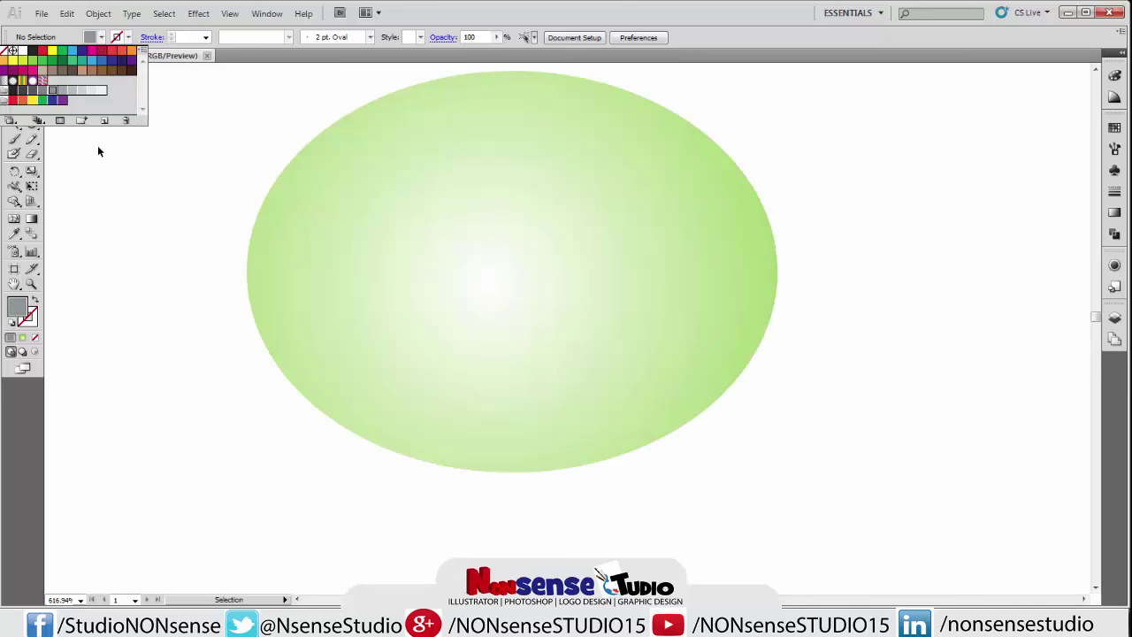
- Pen-draw a closed grey crescent hugging the oval's lower-left rim
left_click(99, 147)
left_click(13, 108)
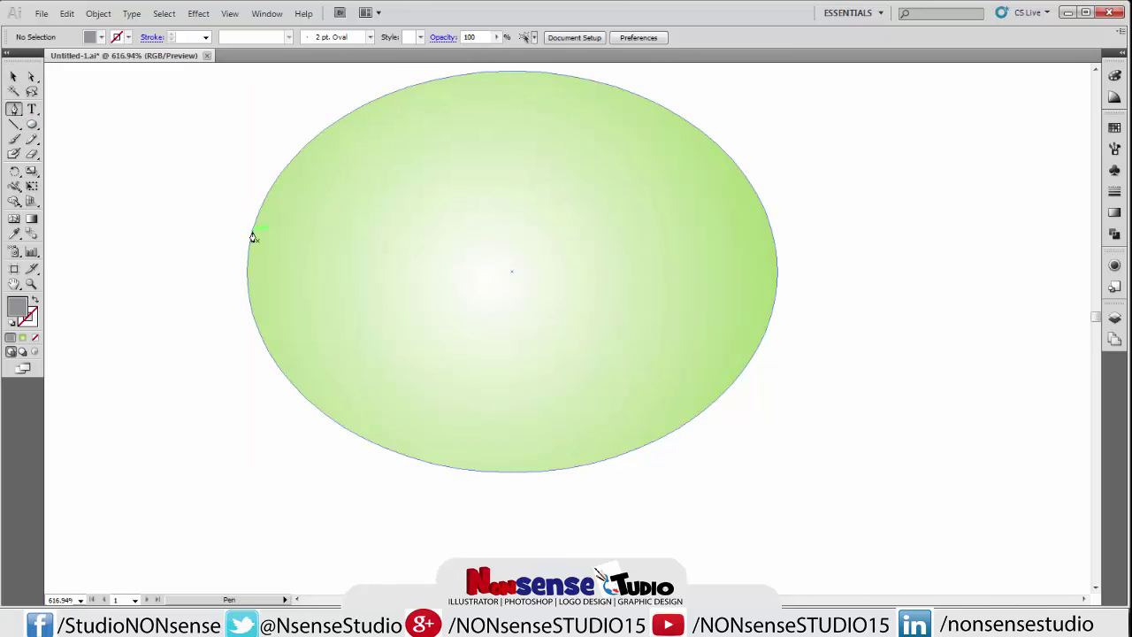
left_click(252, 233)
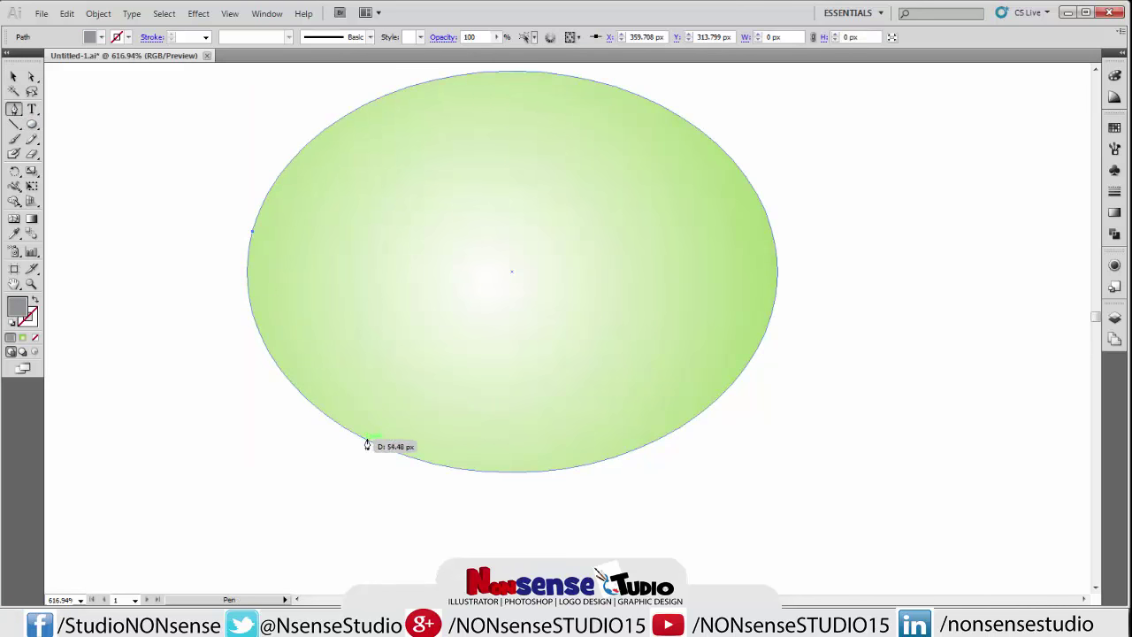
mouse_move(361, 437)
left_mouse_down()
mouse_move(513, 507)
mouse_move(520, 525)
left_mouse_up()
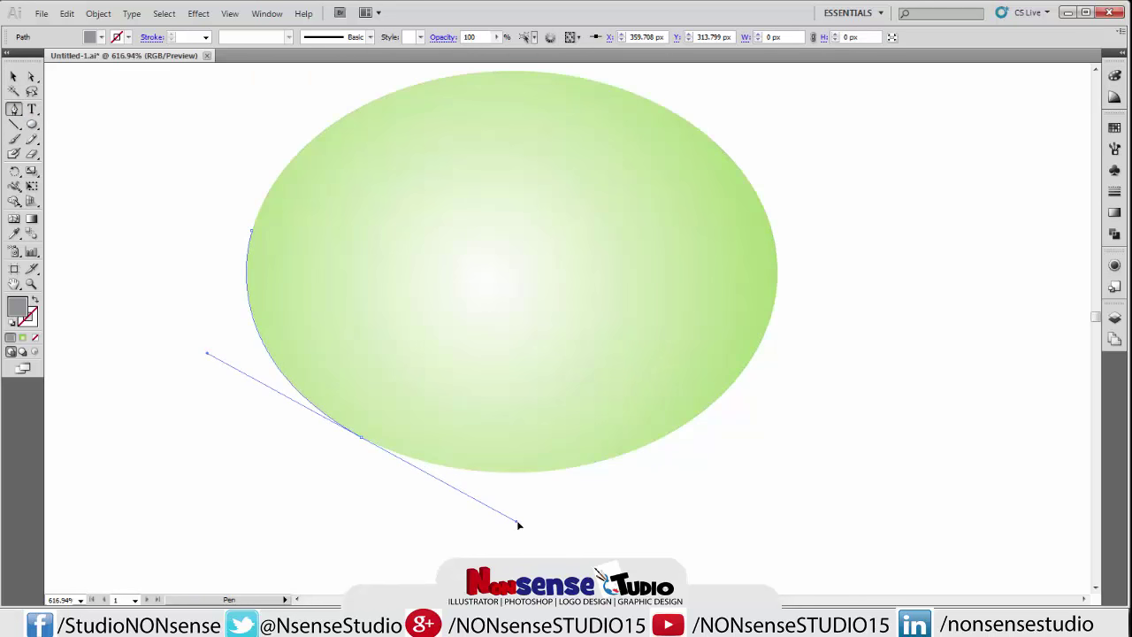
left_click(362, 437)
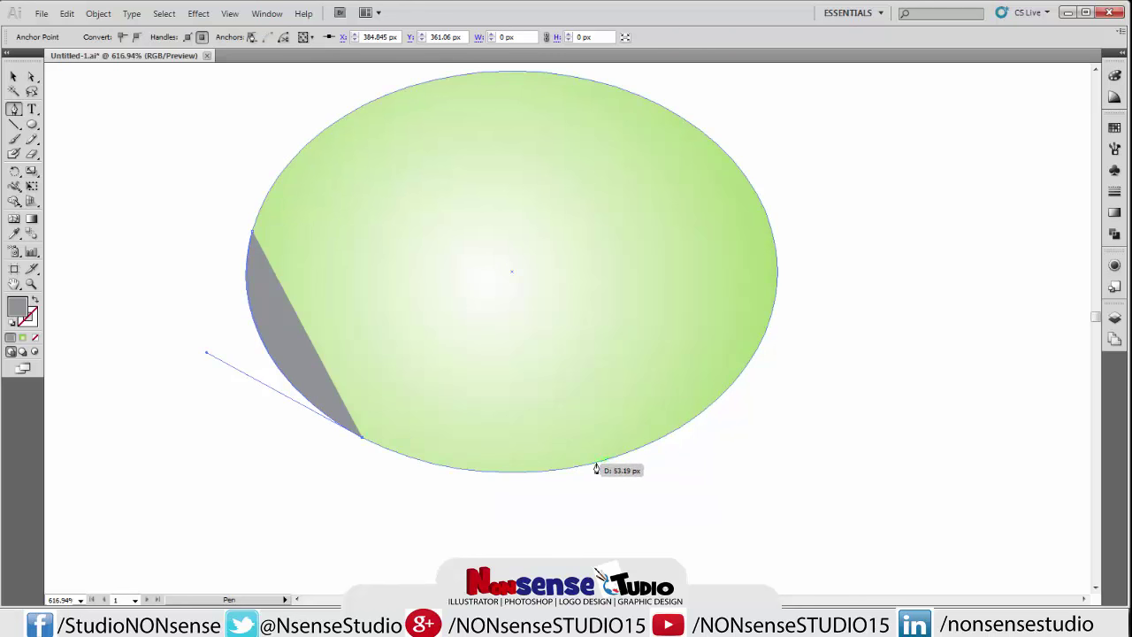
left_click_drag(595, 462, 730, 429)
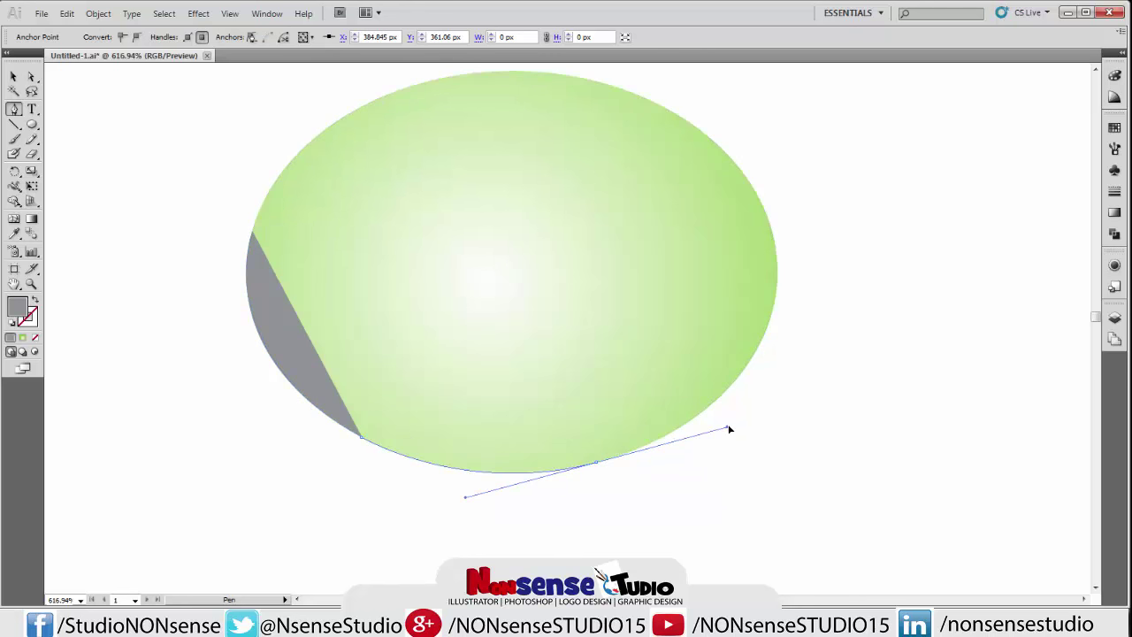
left_click(599, 466)
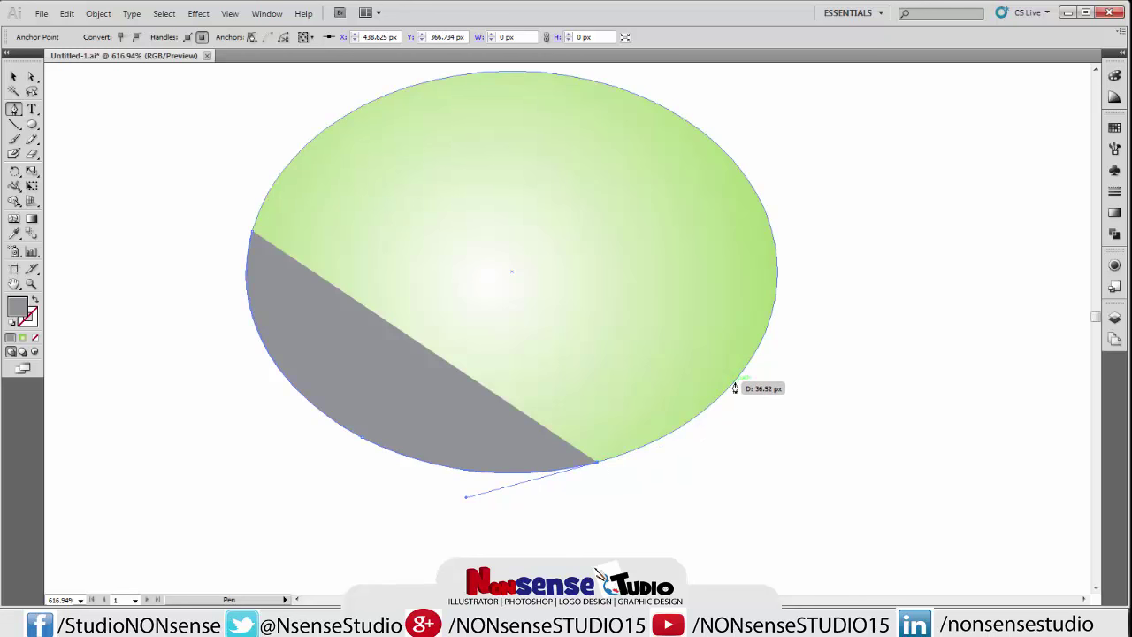
mouse_move(733, 384)
left_mouse_down()
mouse_move(801, 314)
mouse_move(798, 323)
left_mouse_up()
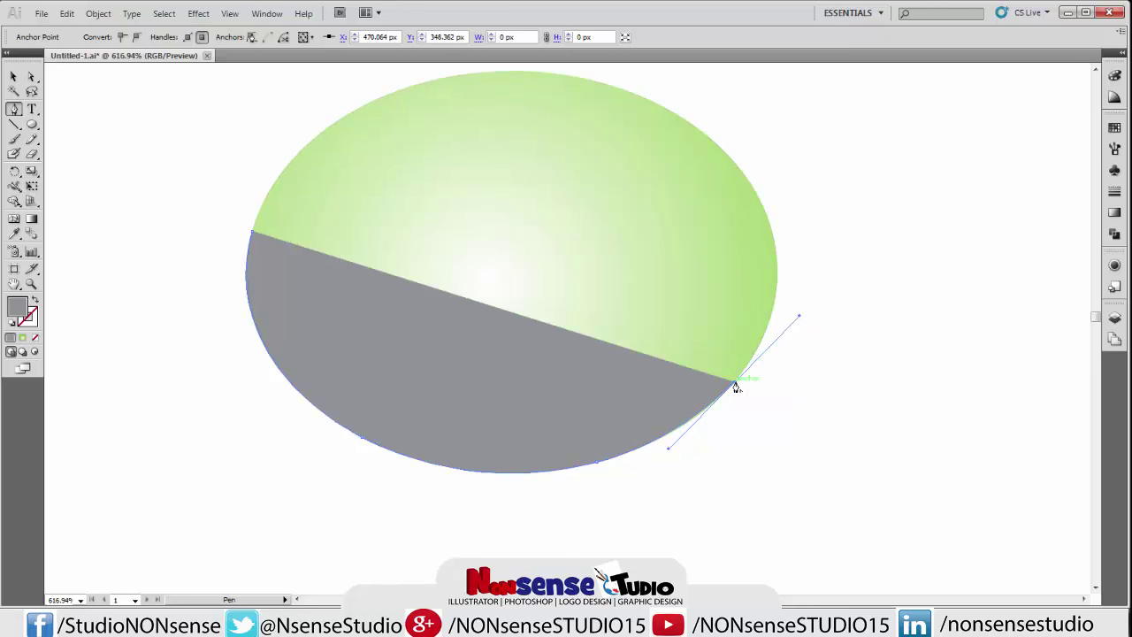
left_click(733, 382)
left_click(434, 388)
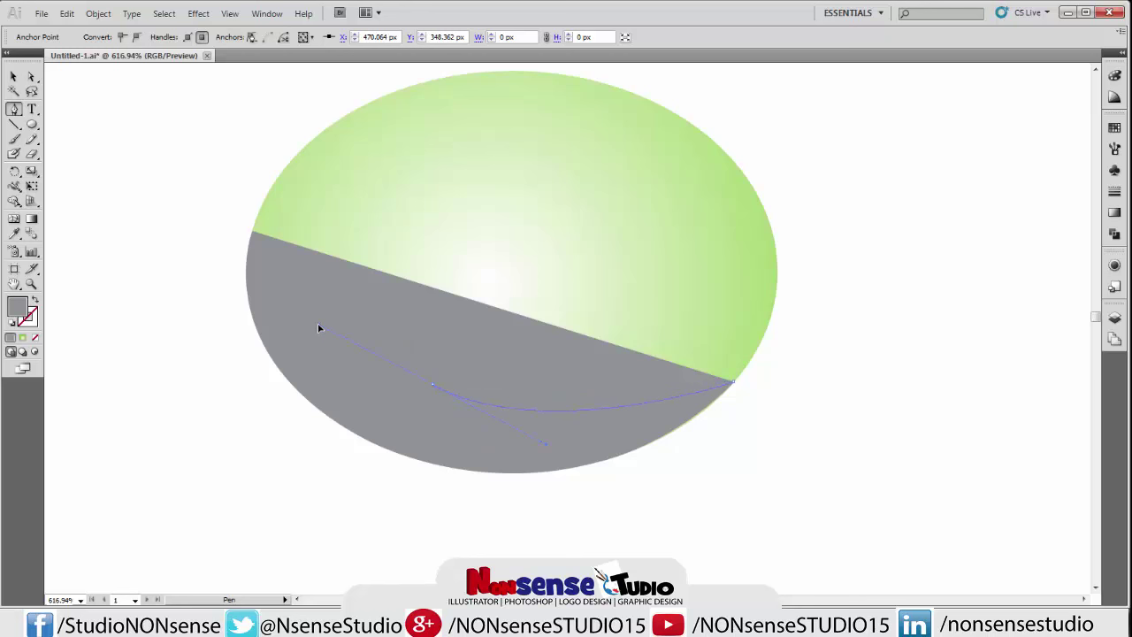
left_click_drag(330, 344, 330, 344)
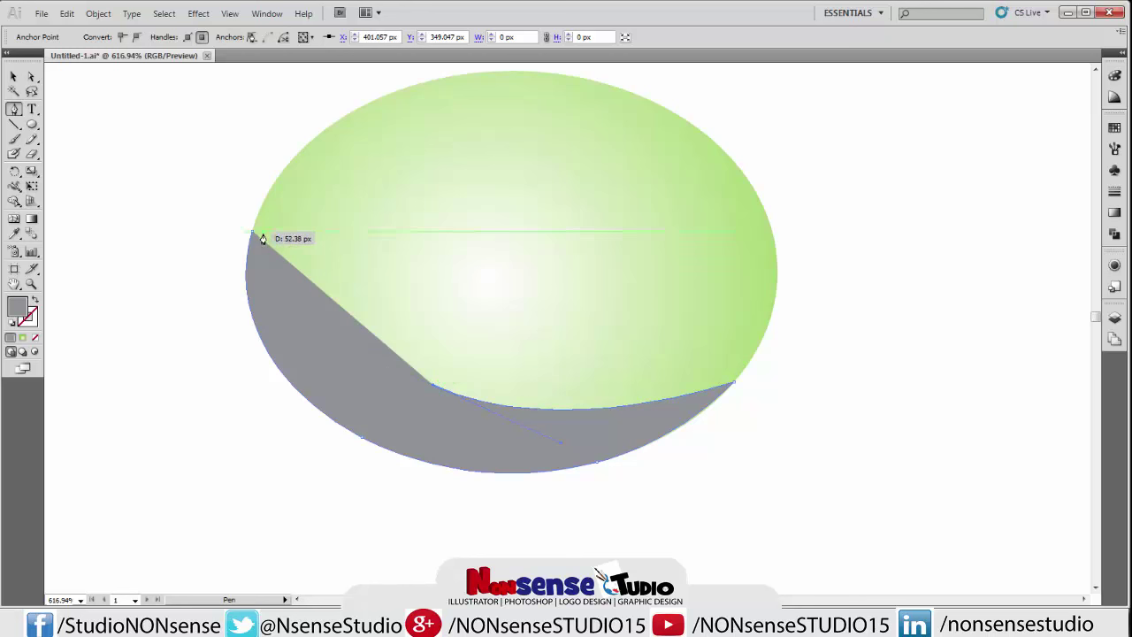
mouse_move(252, 232)
left_mouse_down()
mouse_move(277, 168)
mouse_move(241, 151)
left_mouse_up()
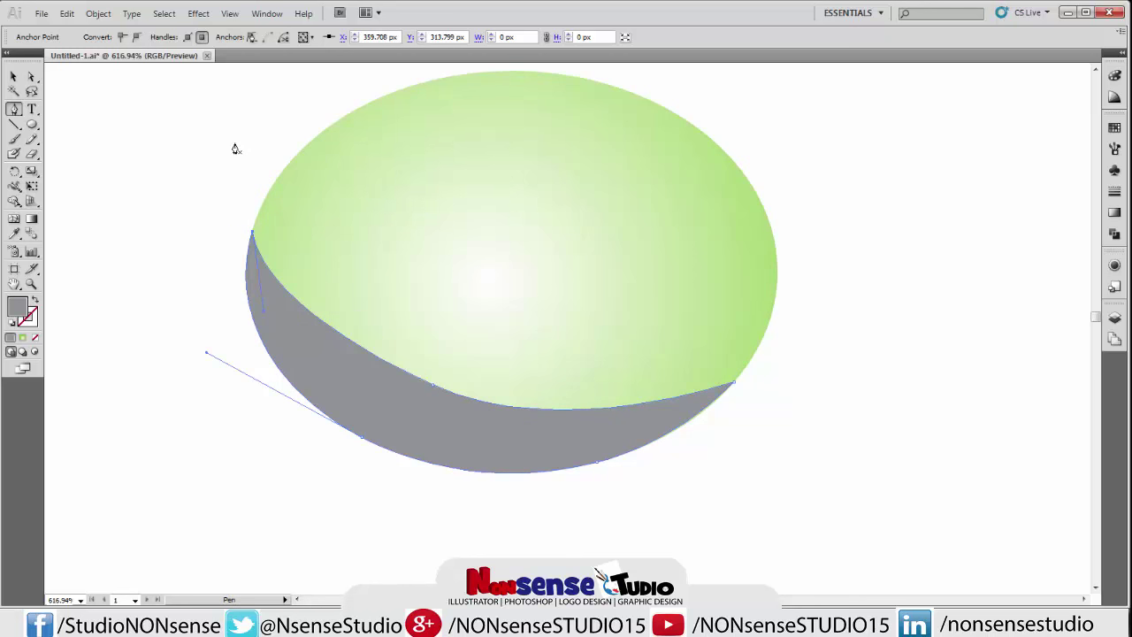
- Start a Pen path across the oval's top edge with a curved top anchor
key("v")
left_click(111, 132)
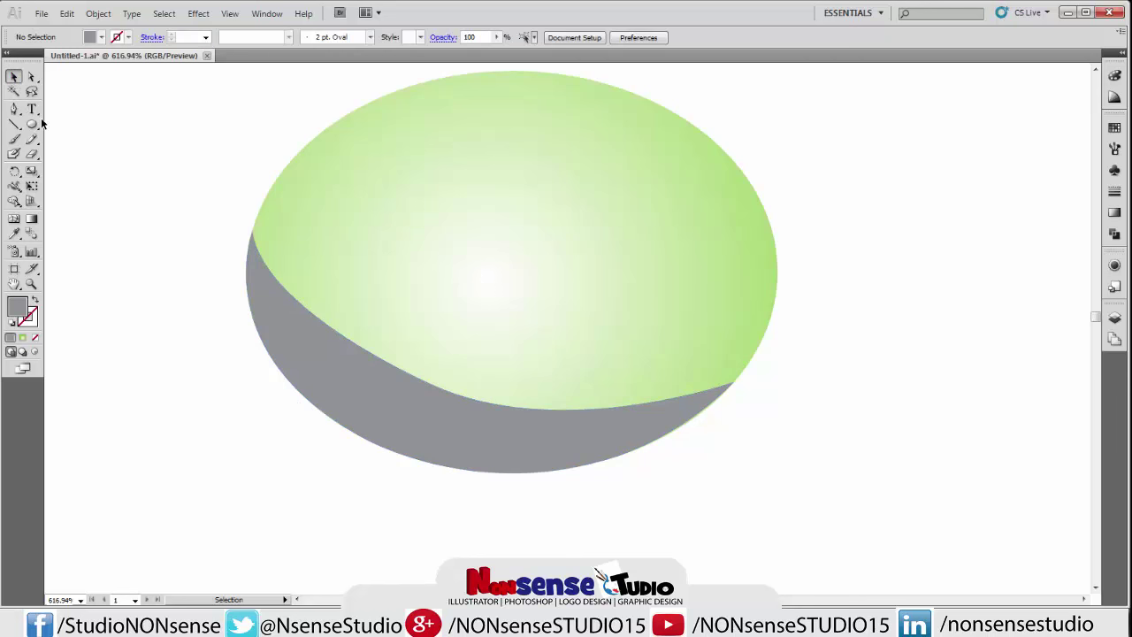
left_click(15, 109)
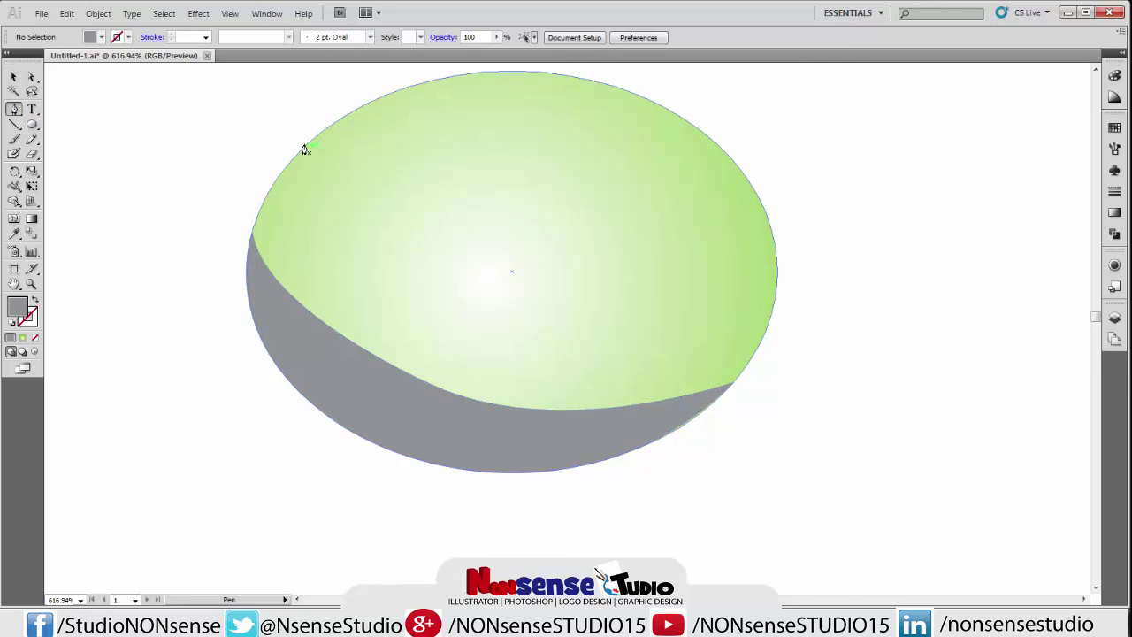
left_click(308, 149)
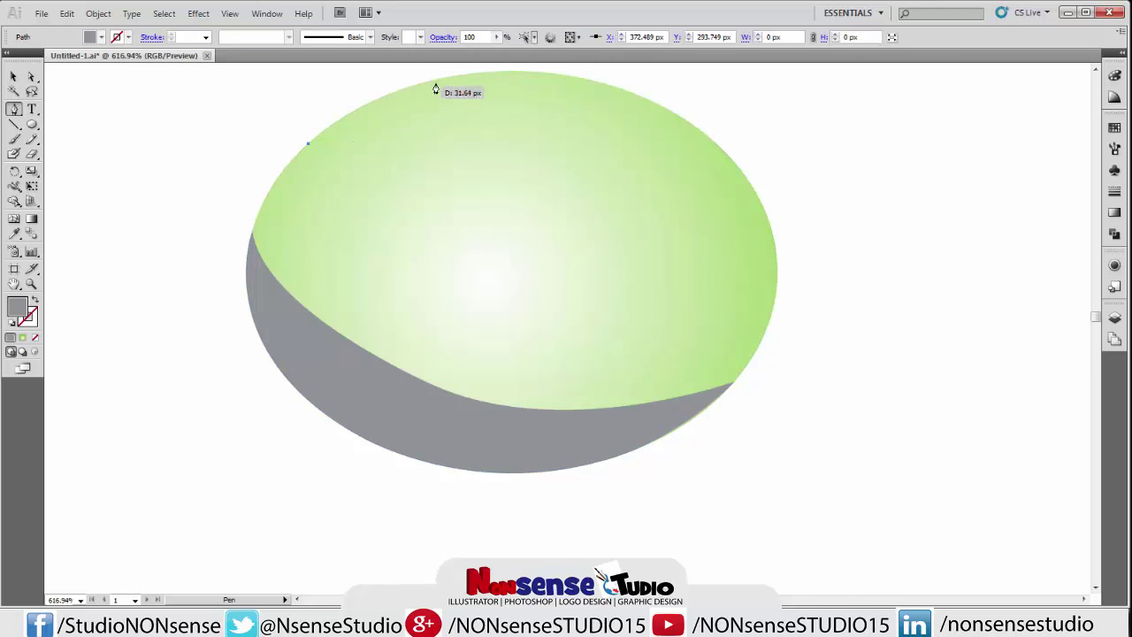
scroll(435, 98, "up", 1)
mouse_move(434, 104)
left_mouse_down()
mouse_move(504, 97)
mouse_move(637, 124)
mouse_move(634, 113)
left_mouse_up()
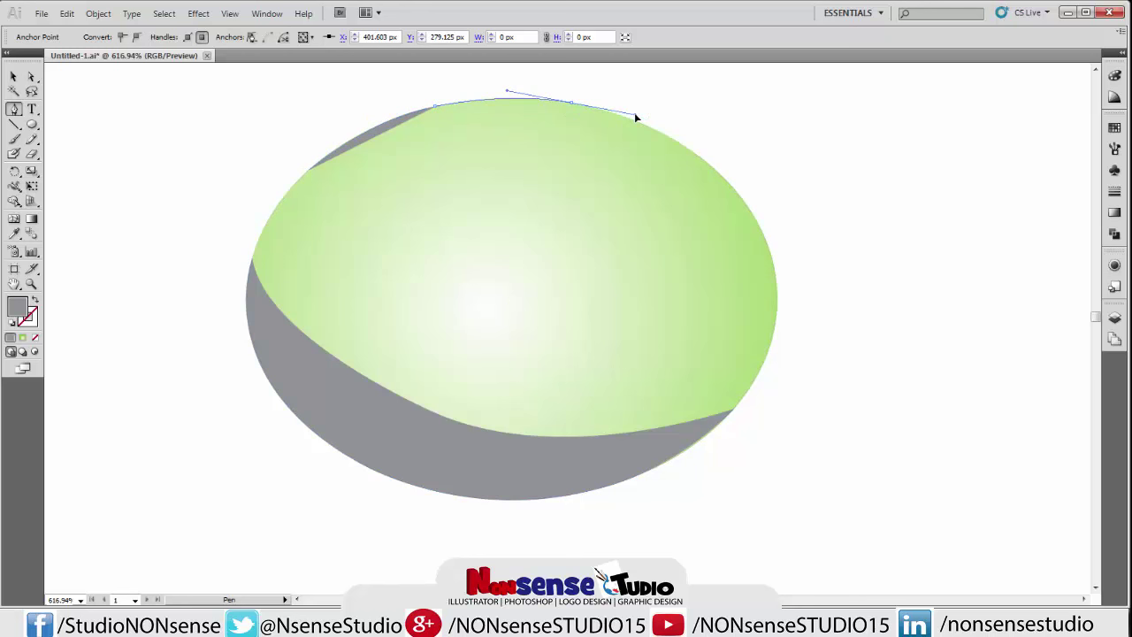
left_click(571, 105)
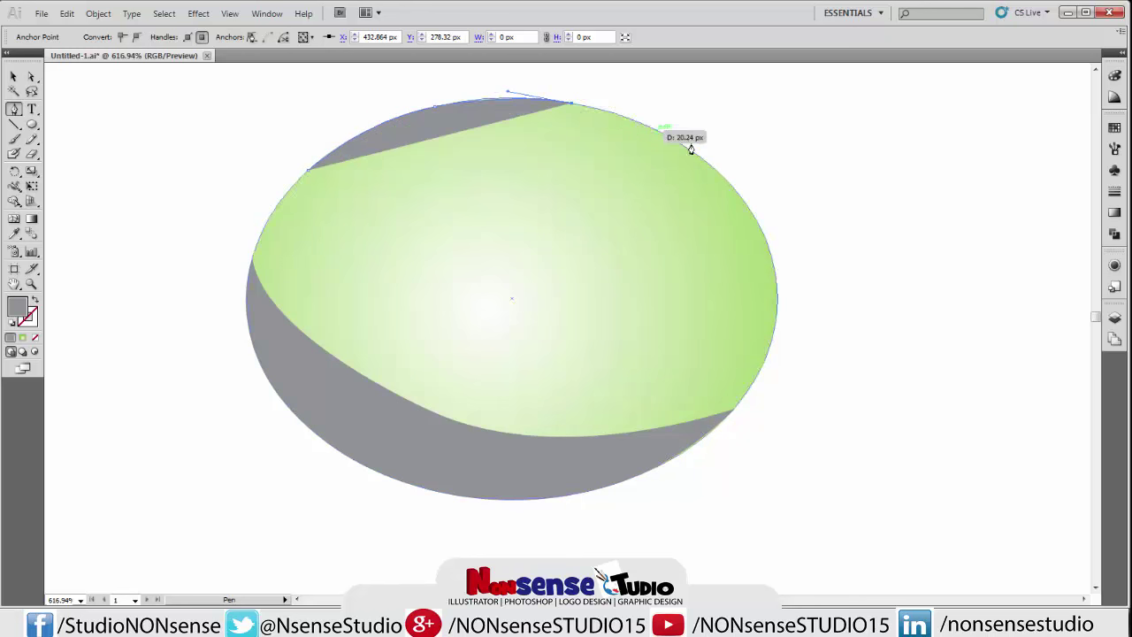
- Add the upper-right anchor and bend the crescent's lower edge into a curve
mouse_move(721, 177)
left_mouse_down()
mouse_move(766, 231)
mouse_move(780, 228)
left_mouse_up()
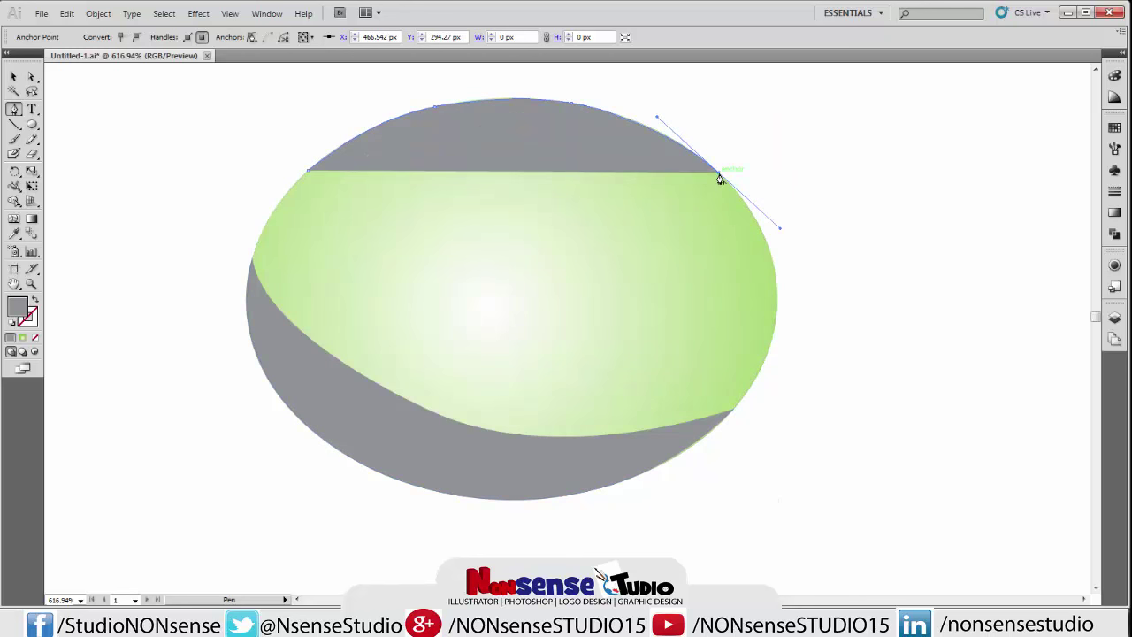
left_click_drag(666, 168, 498, 125)
left_click_drag(383, 134, 375, 170)
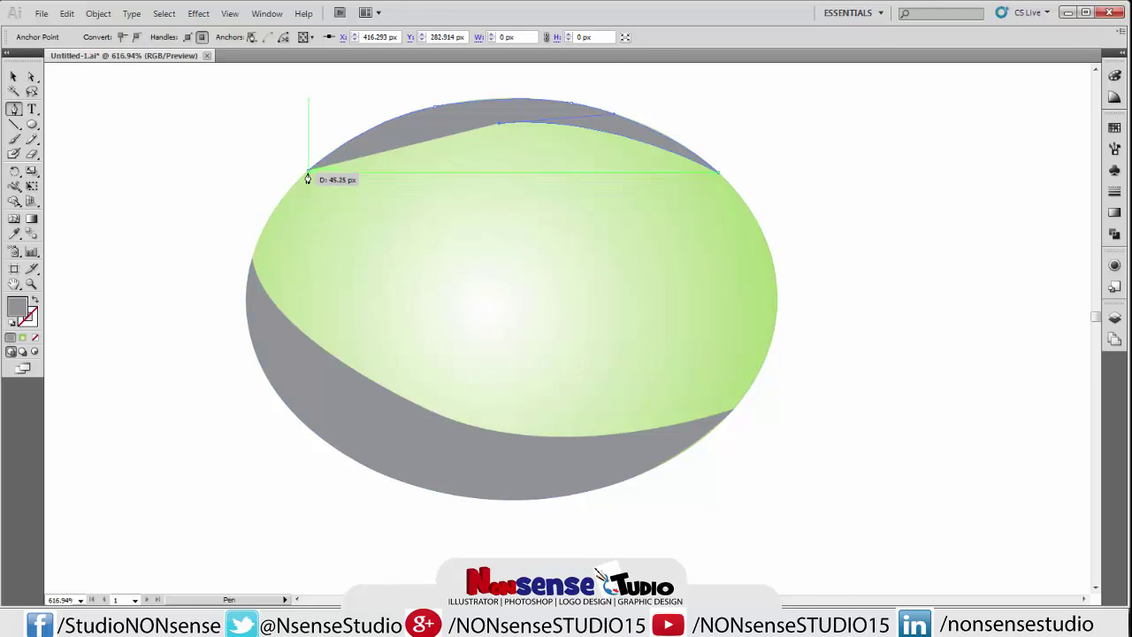
mouse_move(307, 169)
left_mouse_down()
mouse_move(298, 202)
mouse_move(217, 220)
left_mouse_up()
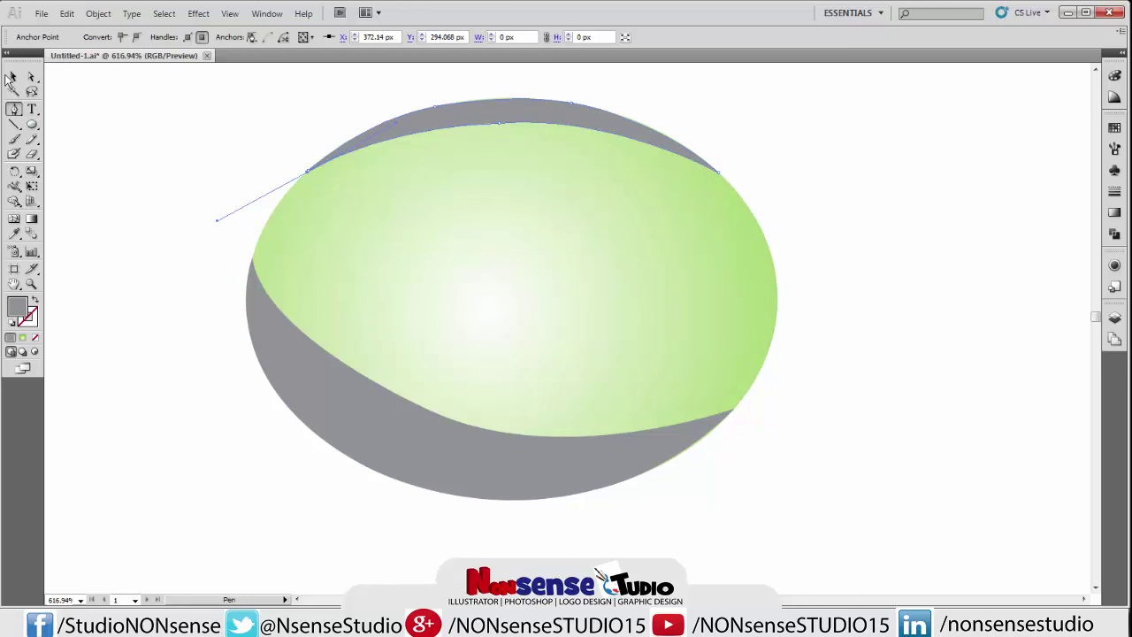
left_click(13, 78)
left_click(155, 129)
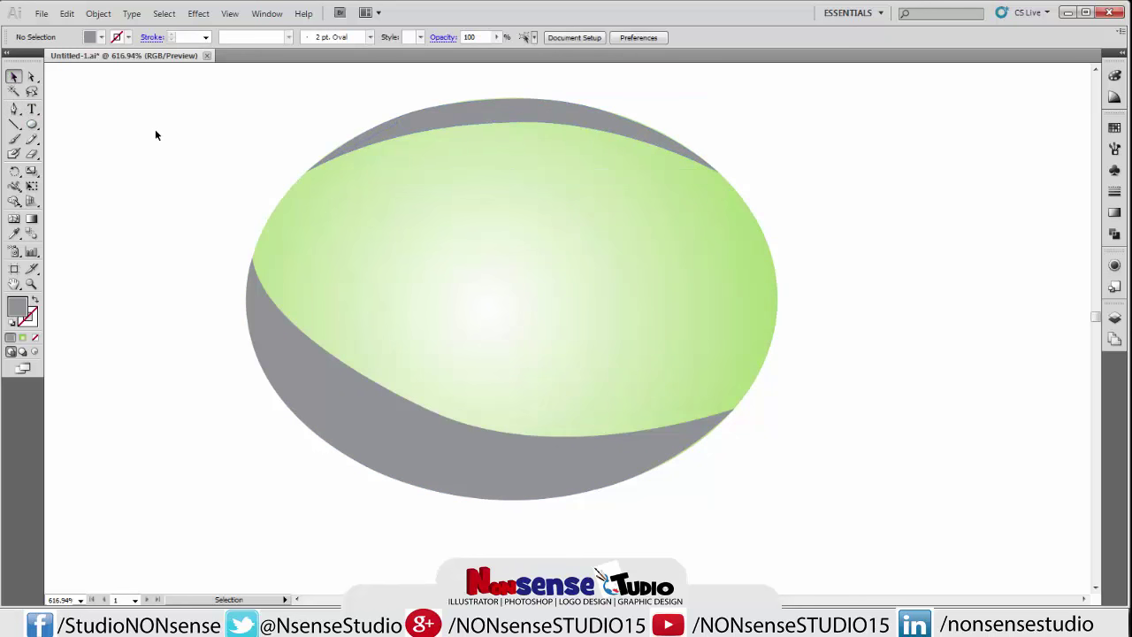
- Set the fill to None and the stroke to white
left_click(102, 38)
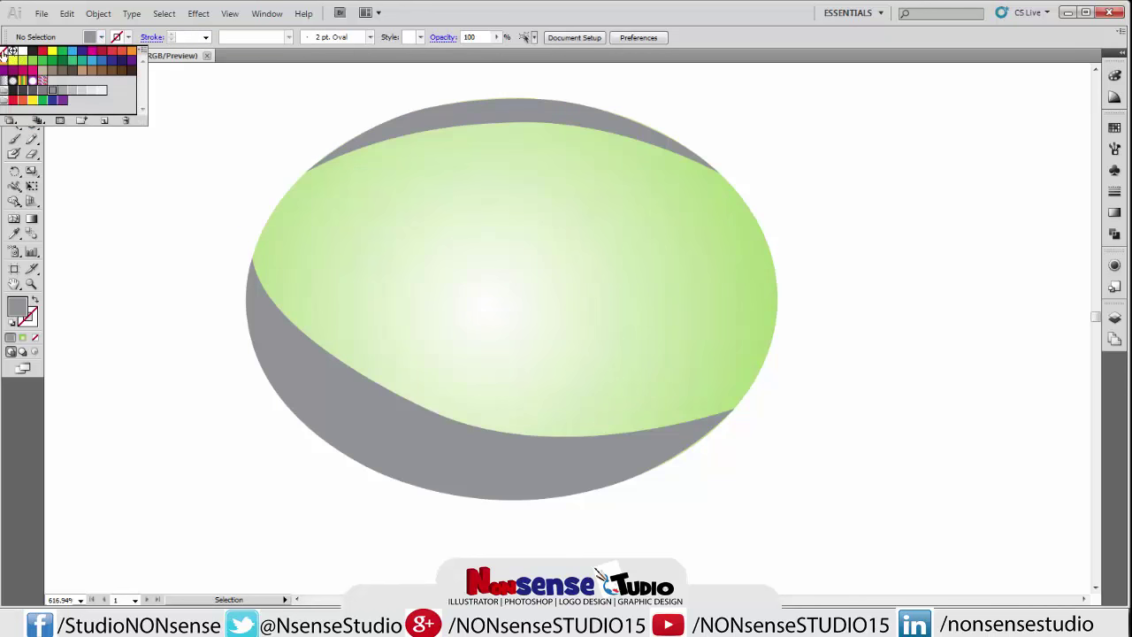
left_click(11, 50)
left_click(126, 38)
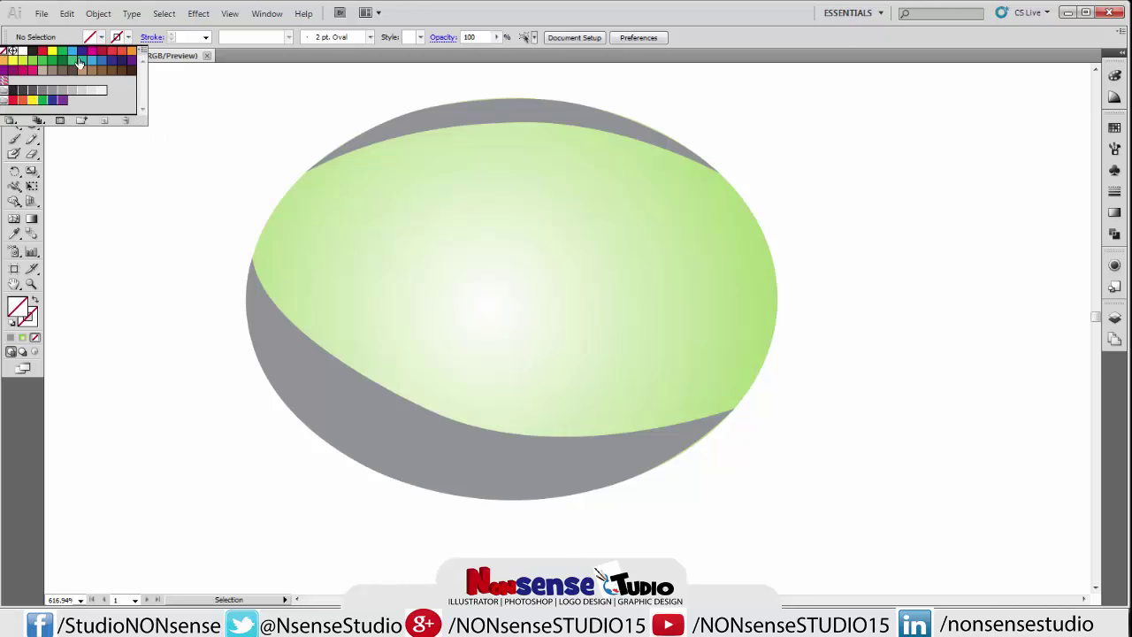
left_click(29, 52)
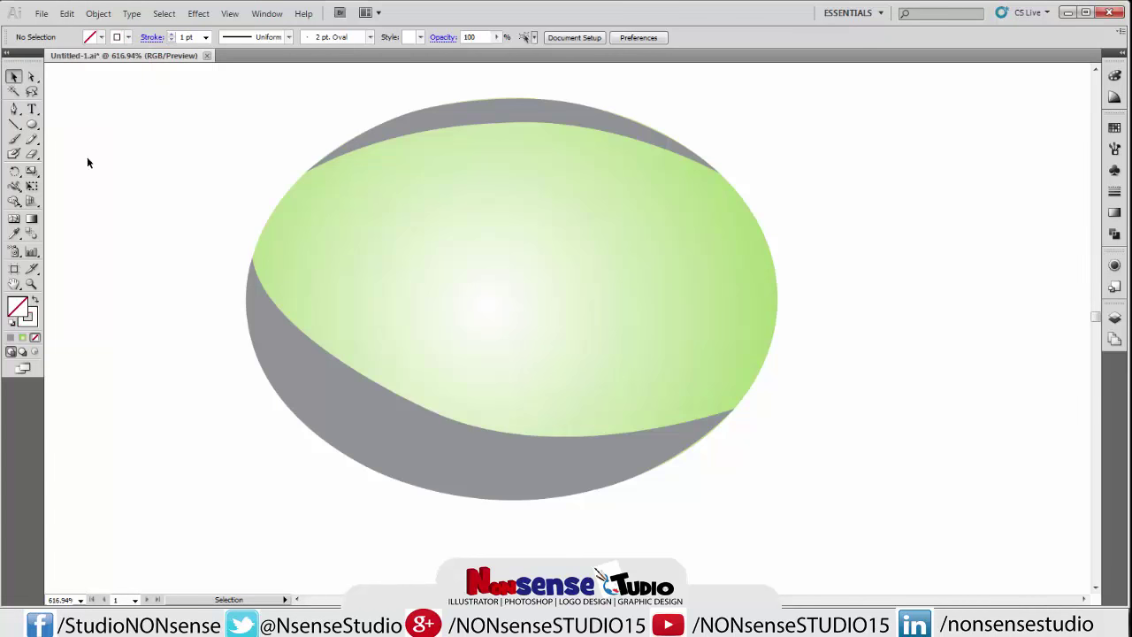
- Pen-draw a highlight curve along the green area's lower edge
left_click(14, 109)
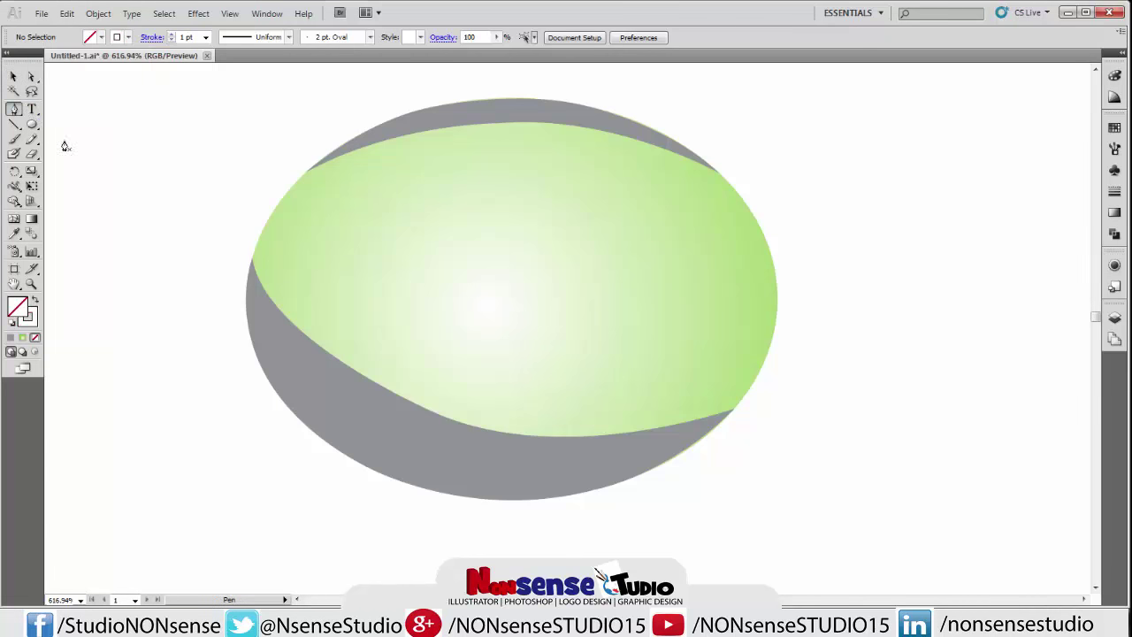
left_click(262, 287)
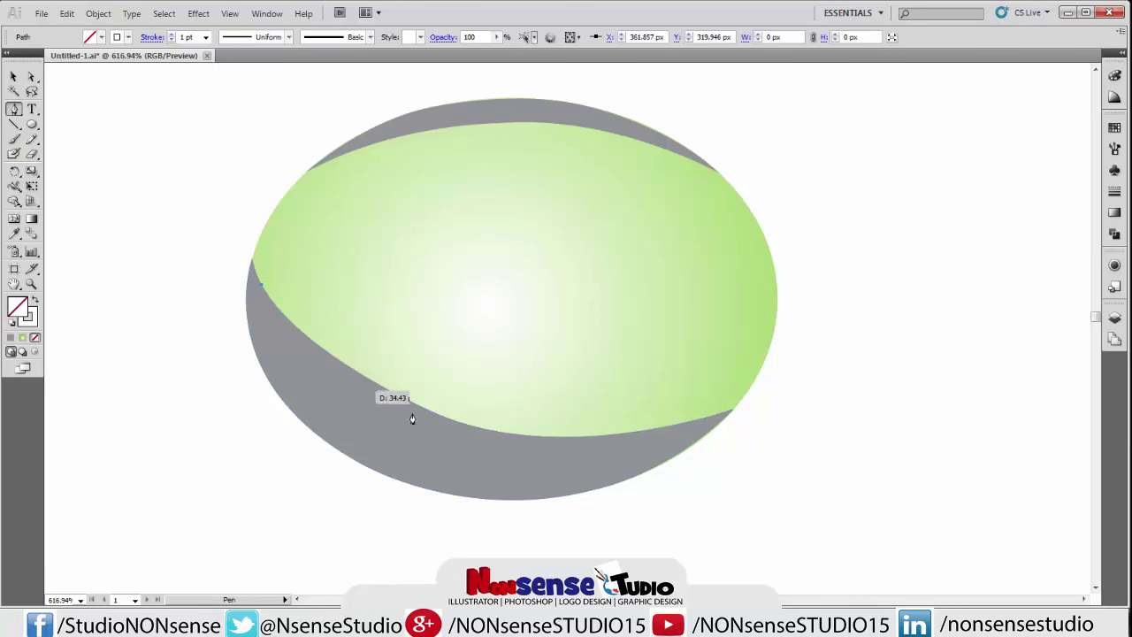
mouse_move(610, 434)
left_mouse_down()
mouse_move(818, 433)
mouse_move(841, 411)
left_mouse_up()
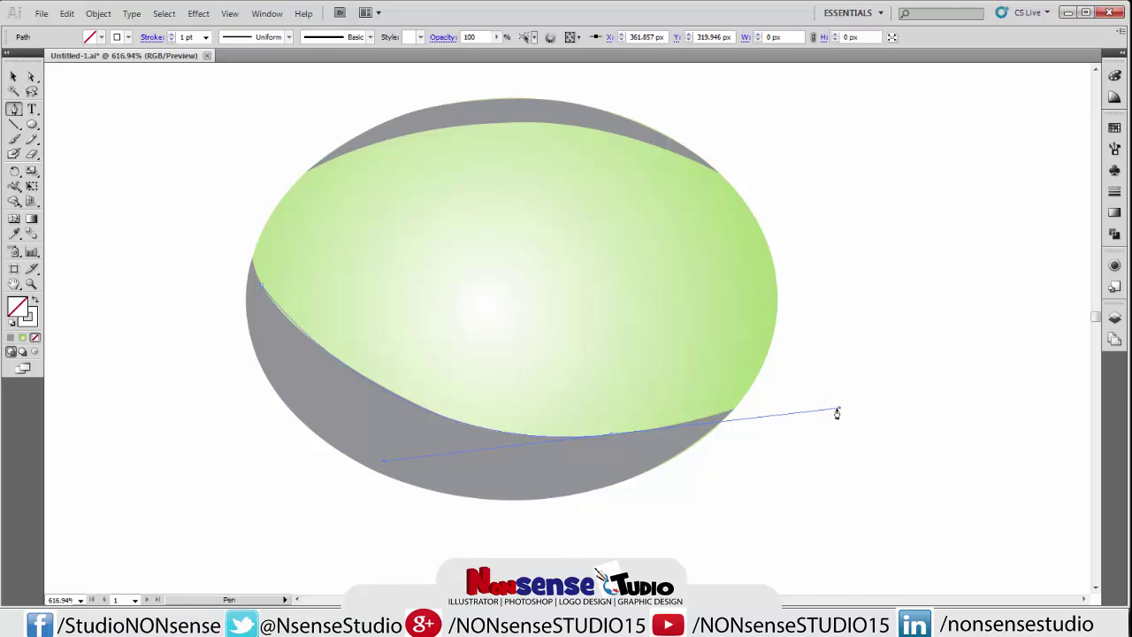
left_click_drag(837, 410, 681, 435)
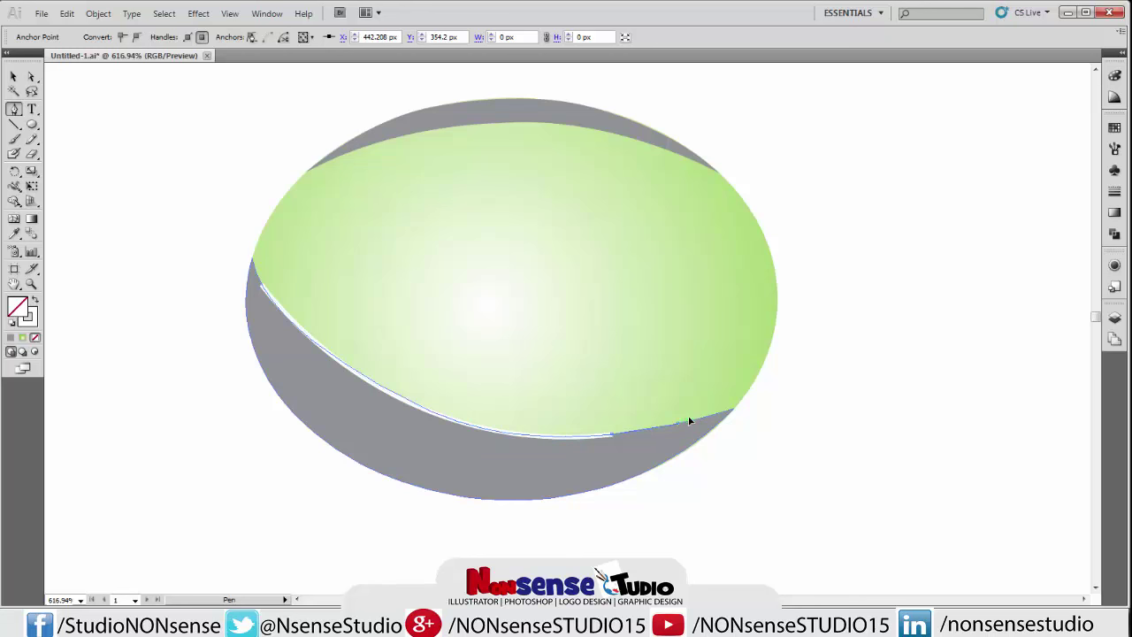
left_click(719, 418)
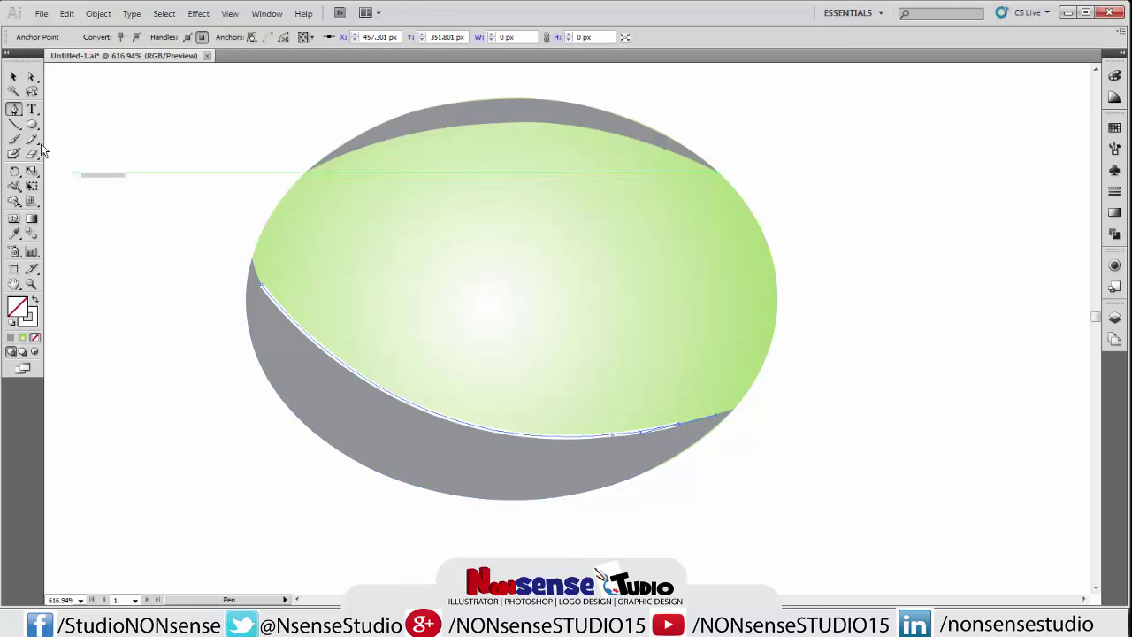
- Give the highlight curve a 5 pt stroke with the tapered Width Profile 1
left_click(16, 78)
left_click(282, 311)
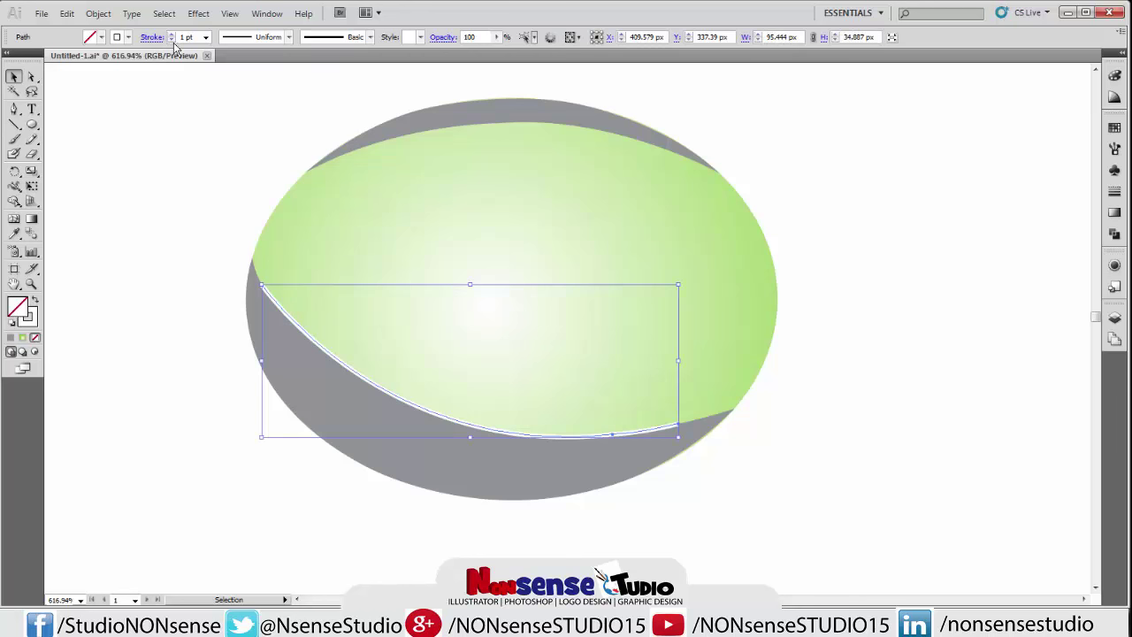
left_click(205, 37)
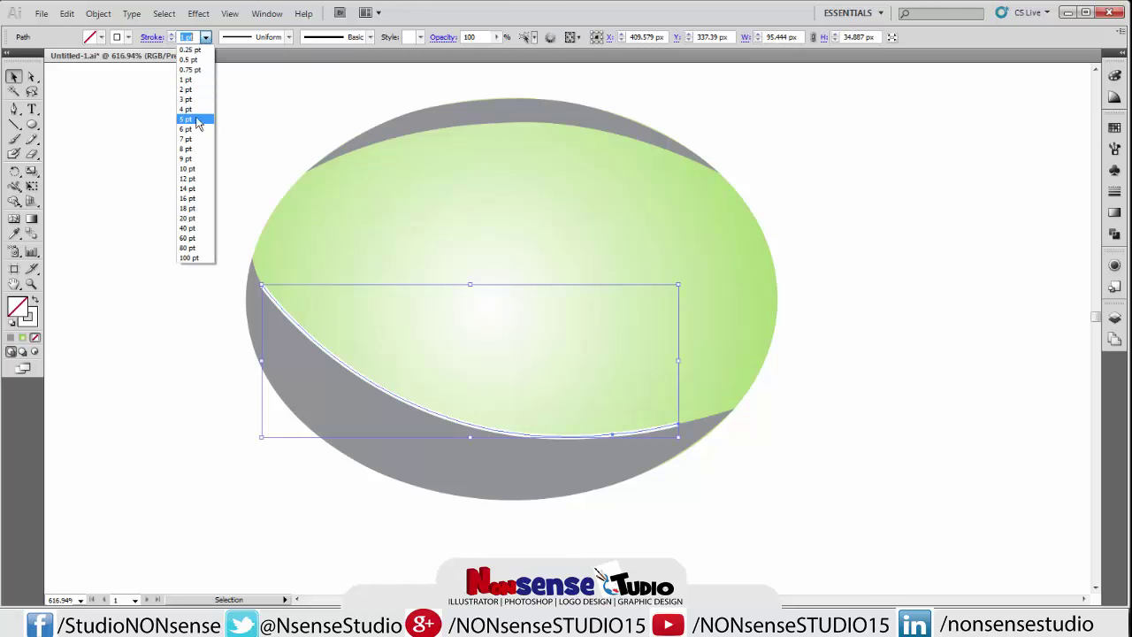
left_click(197, 121)
left_click(239, 40)
left_click(249, 82)
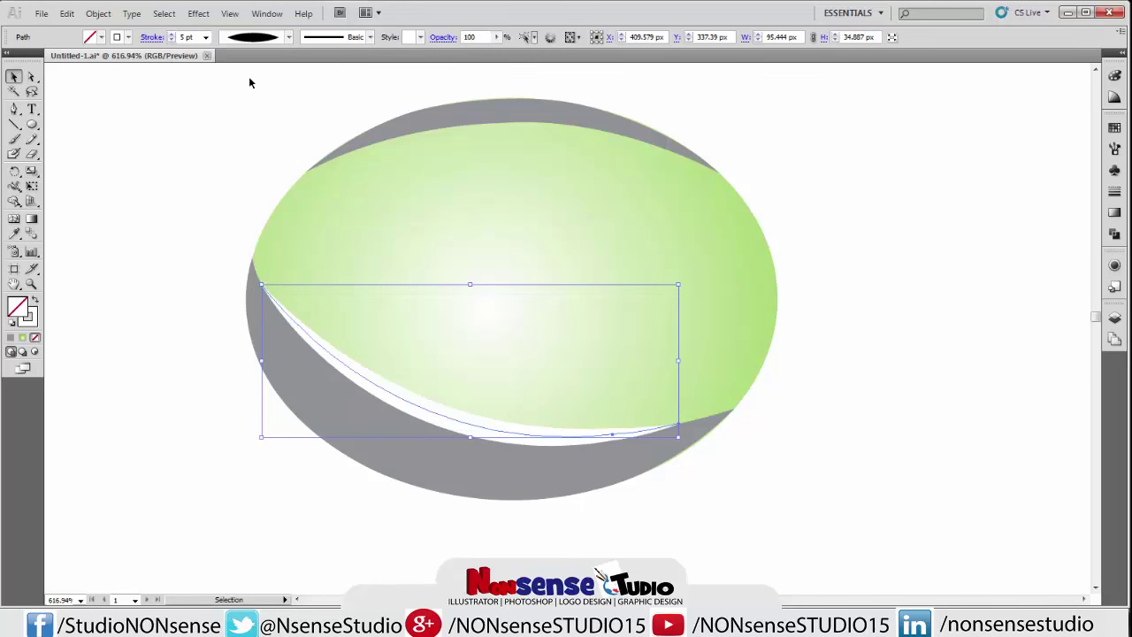
left_click(221, 154)
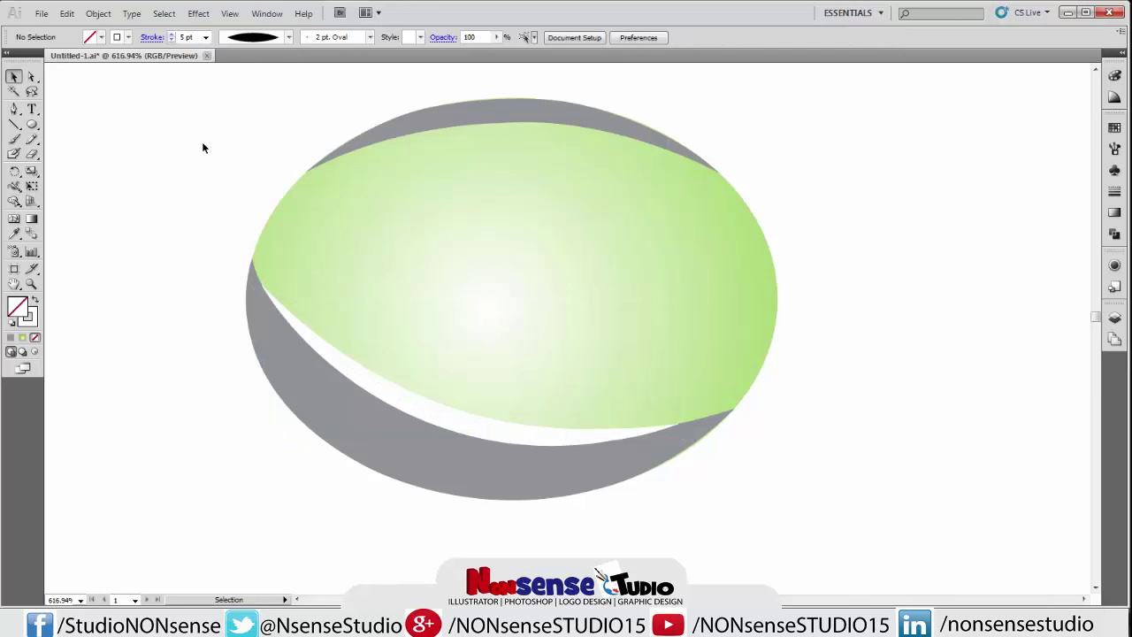
key("ctrl+0")
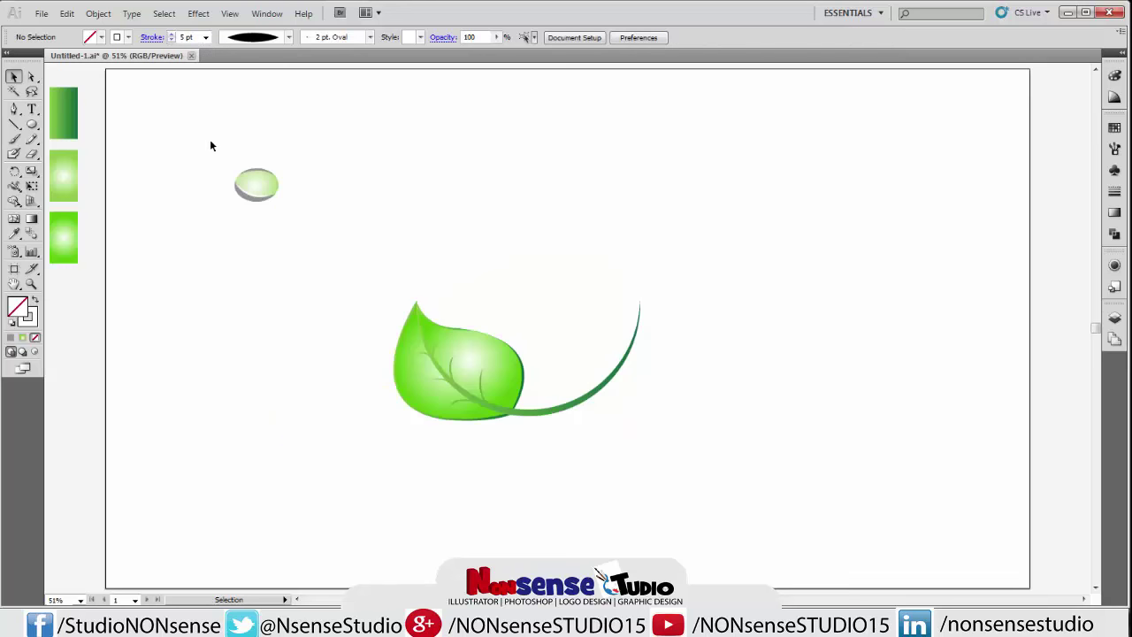
- Give the dew drop's lower rim shape the dark green gradient
left_click(259, 202)
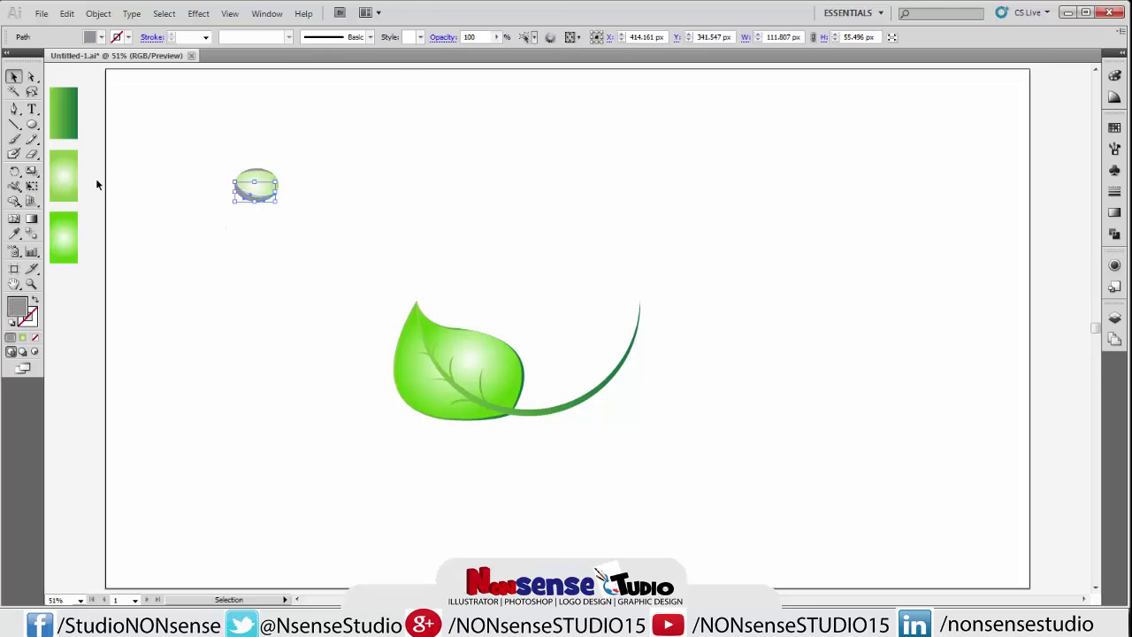
left_click(22, 236)
left_click(70, 115)
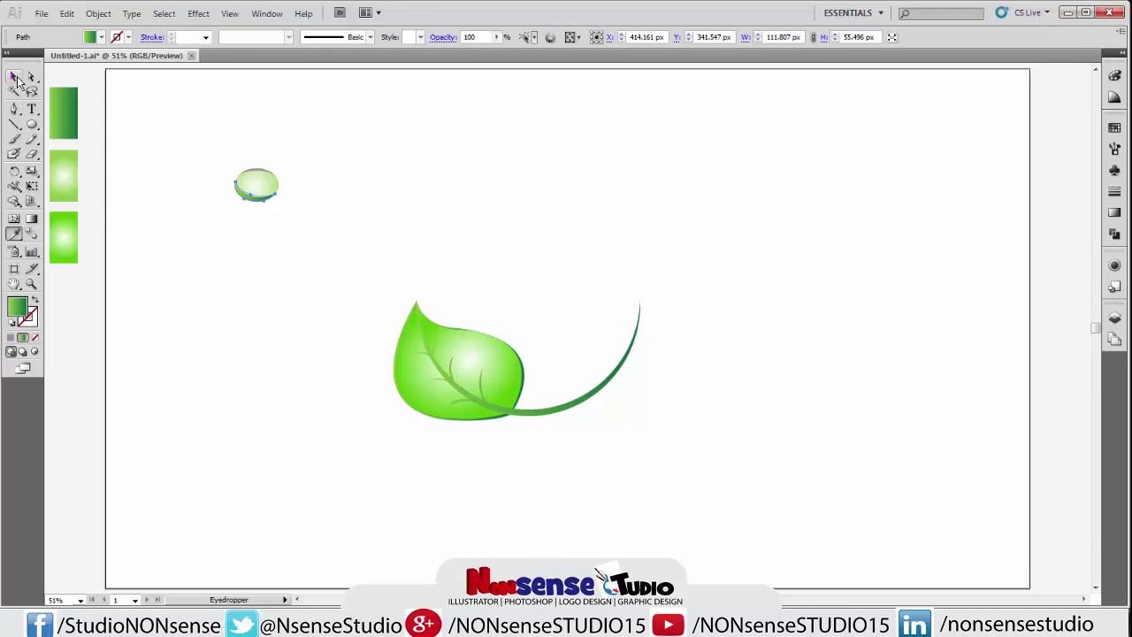
left_click(15, 78)
left_click(209, 147)
- Give the top rim shape the light green gradient, then marquee-select the whole drop
left_click(257, 173)
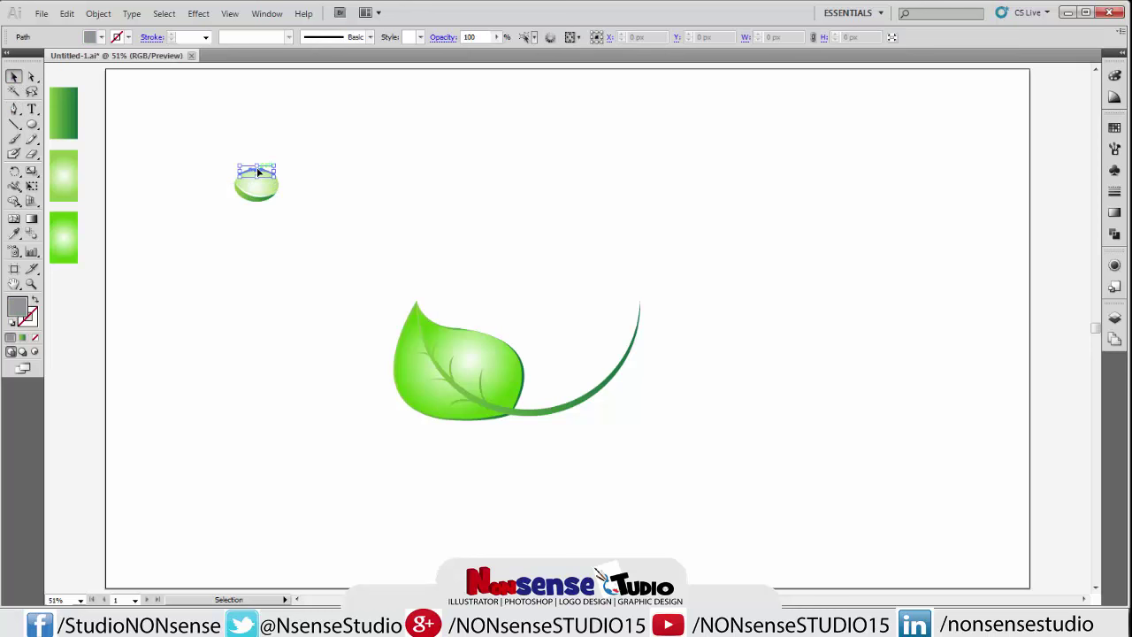
left_click(14, 234)
left_click(67, 172)
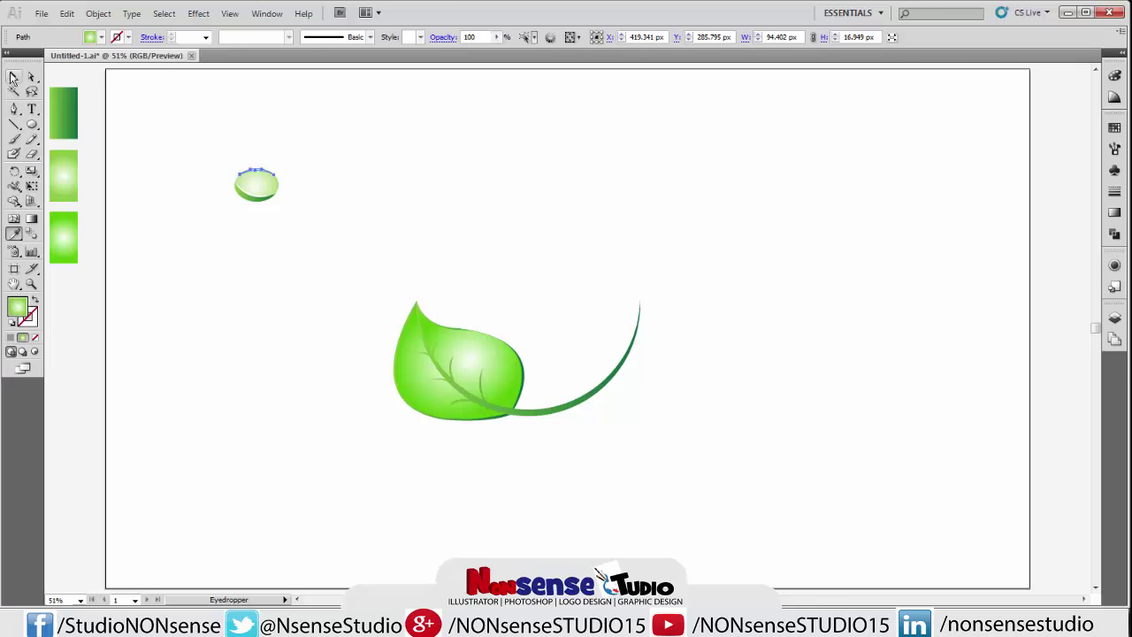
left_click(14, 78)
left_click(196, 131)
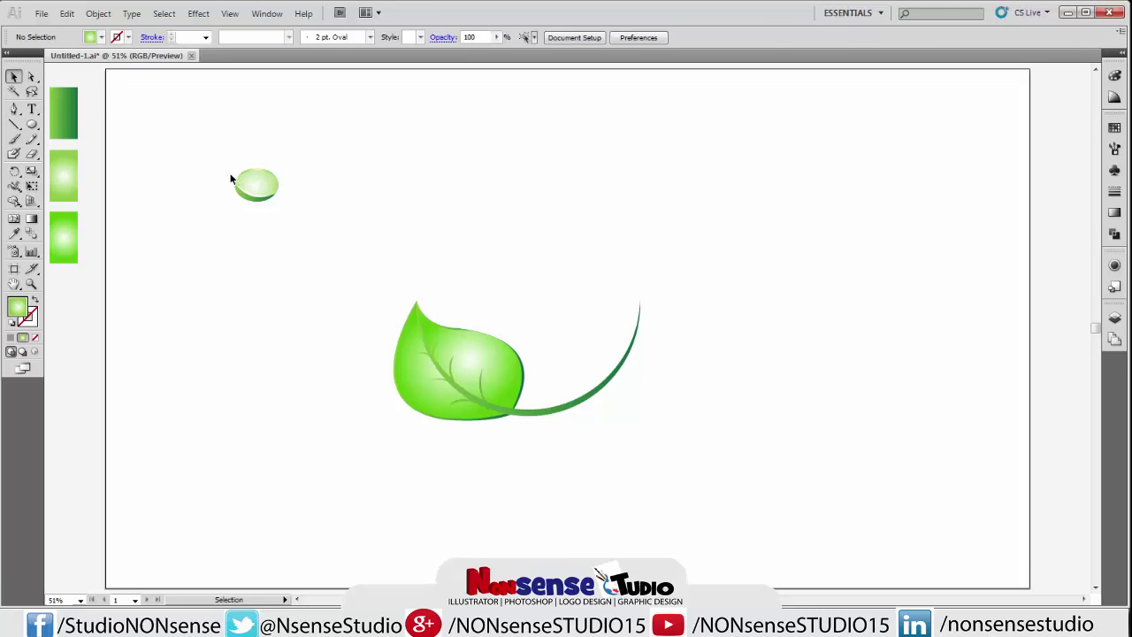
left_click_drag(228, 169, 291, 210)
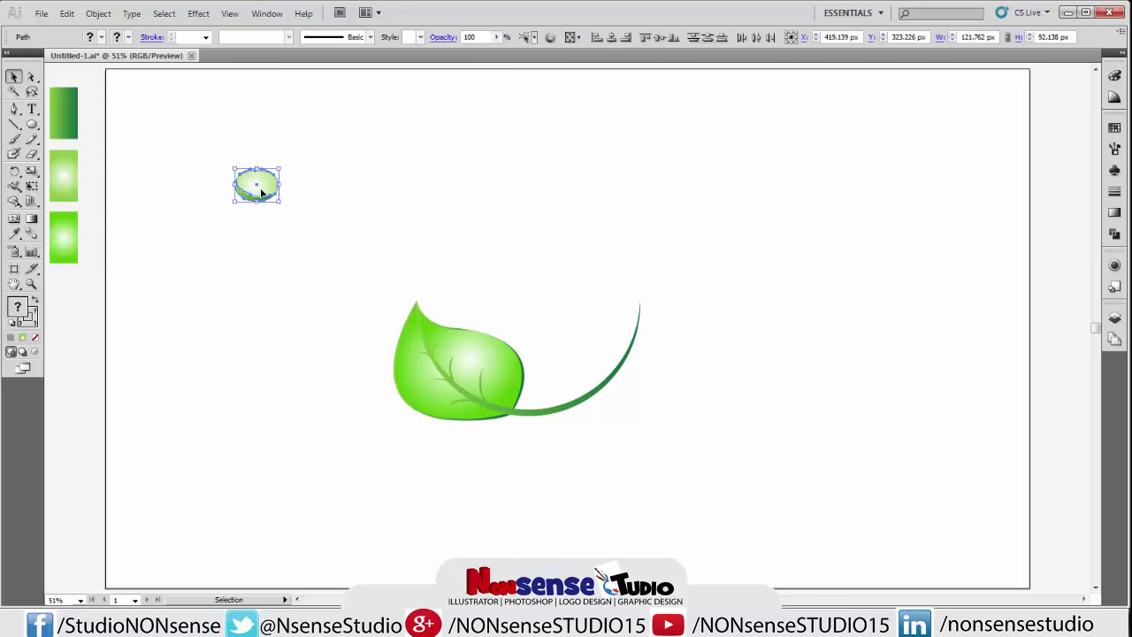
- Group the dew drop, shrink it to about 98 × 47 px and place it on the leaf
right_click(261, 192)
left_click(298, 257)
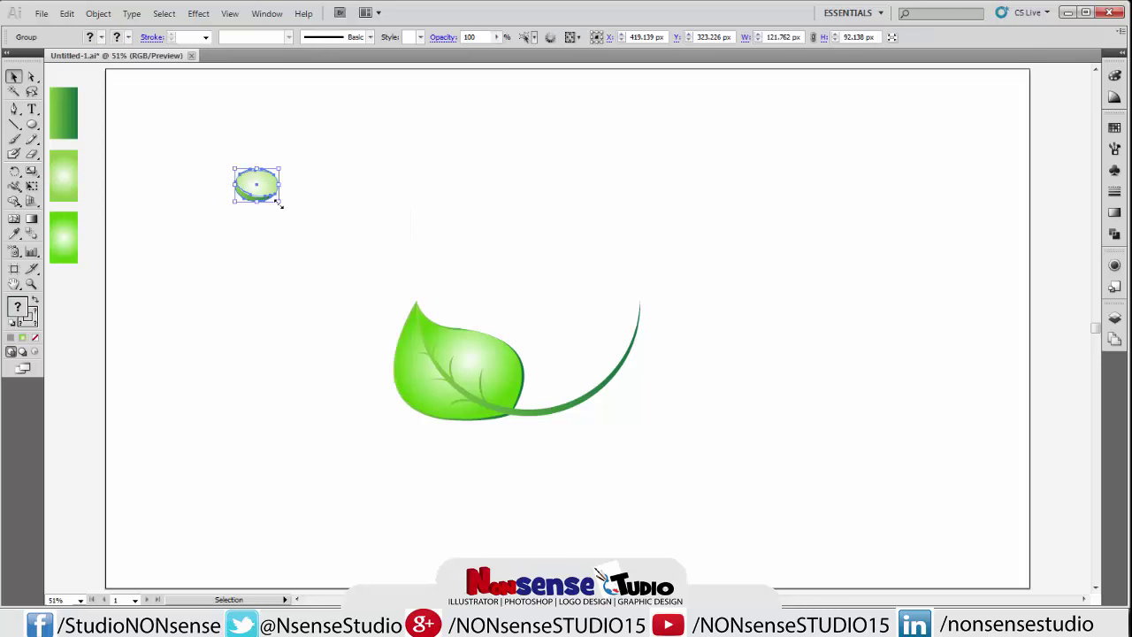
mouse_move(278, 204)
left_mouse_down()
mouse_move(274, 187)
mouse_move(499, 356)
left_mouse_up()
left_click(313, 176)
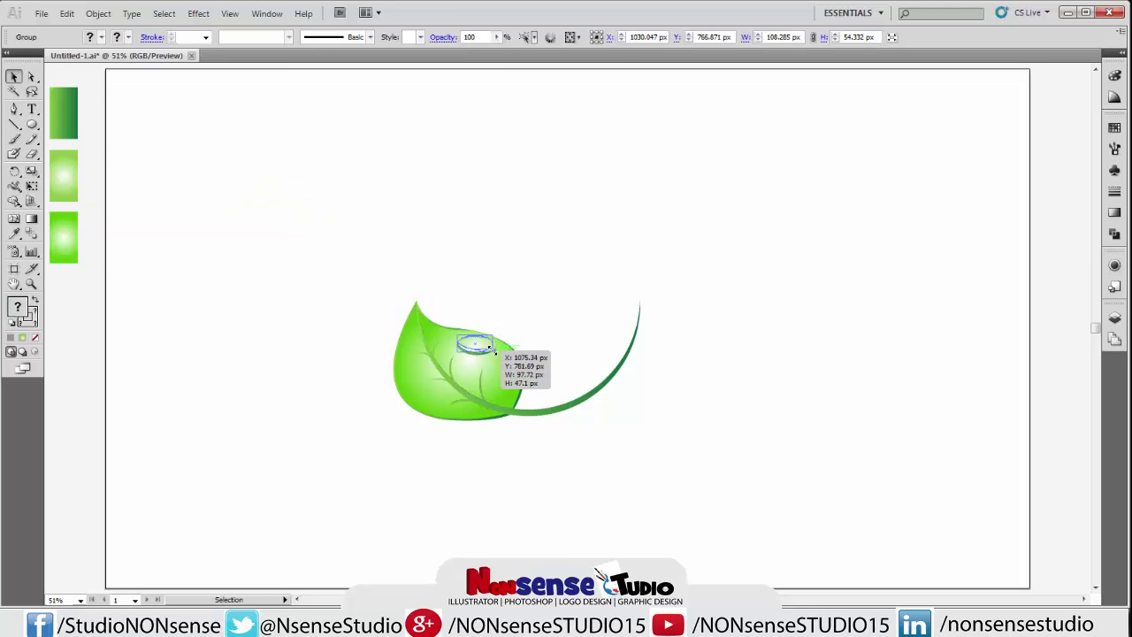
left_click(520, 310)
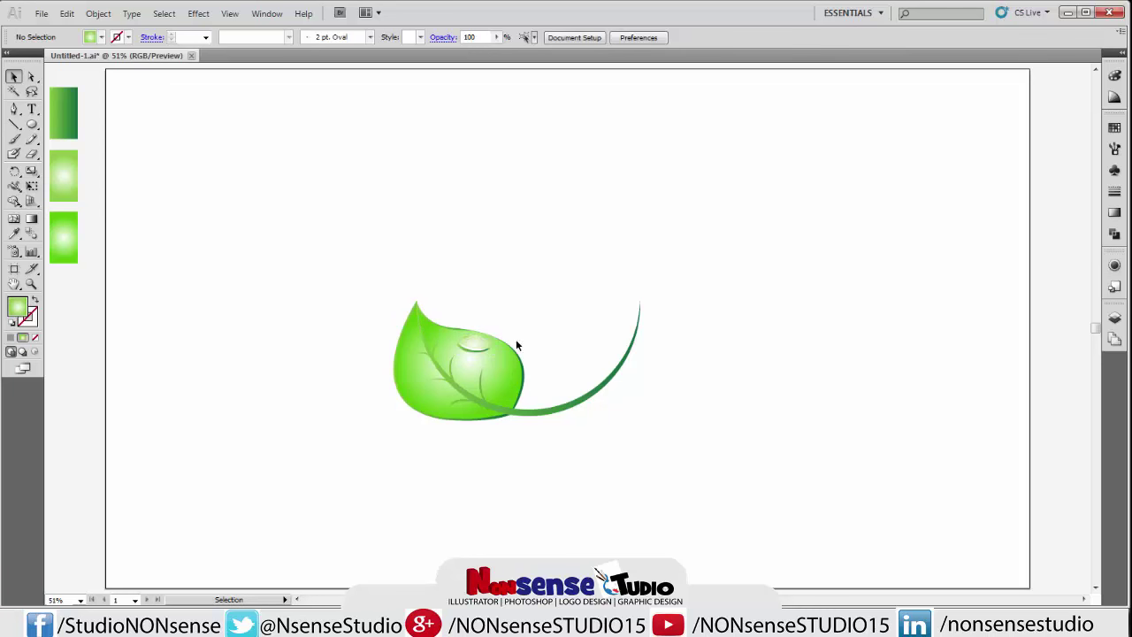
left_click_drag(496, 353, 486, 343)
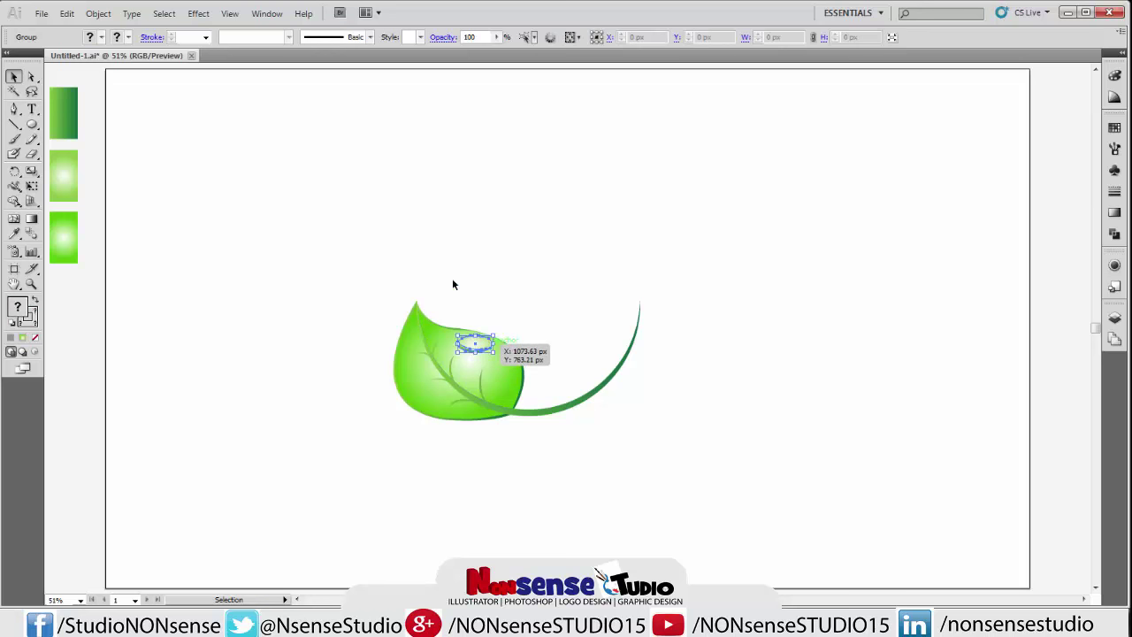
left_click(67, 13)
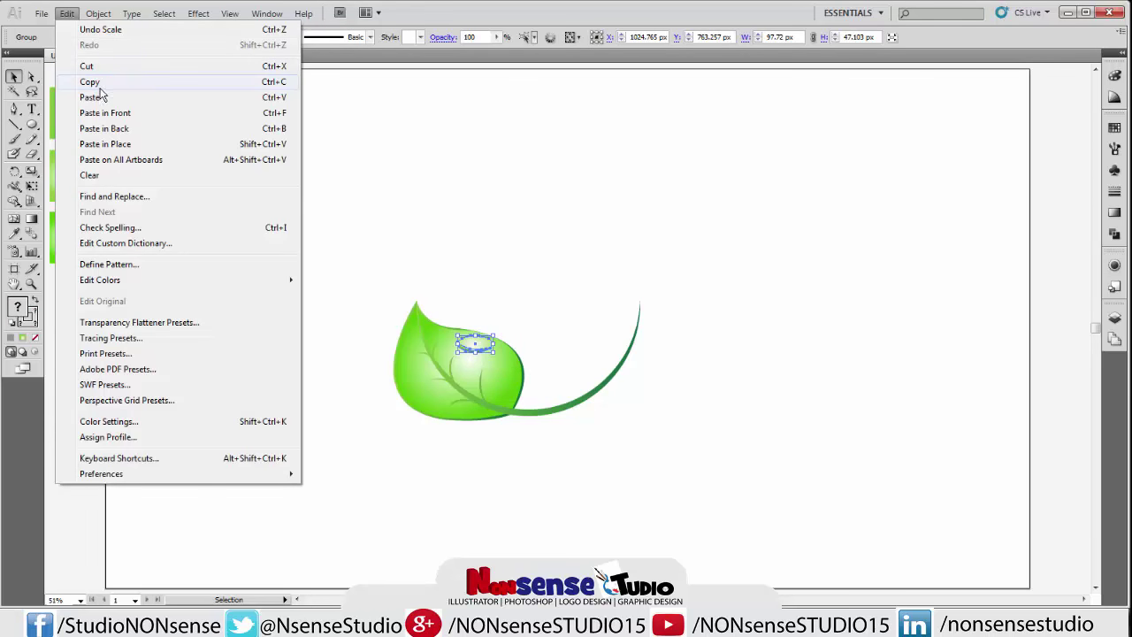
- Copy and Paste in Front a second drop, move it lower right and shrink it
left_click(97, 84)
left_click(67, 14)
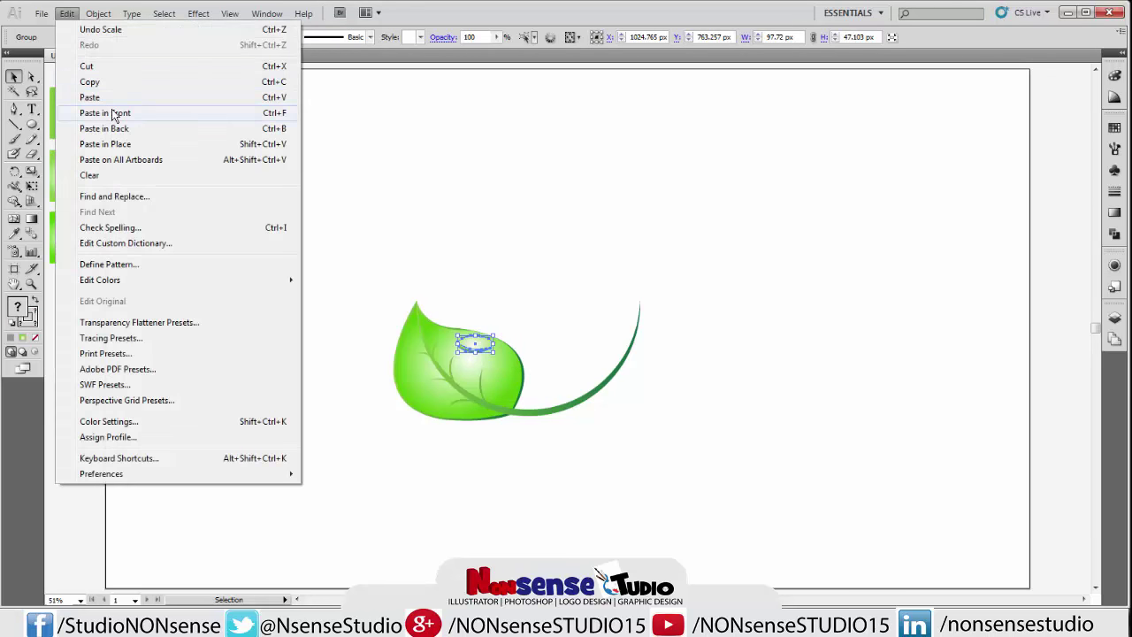
left_click(113, 111)
left_click_drag(479, 345, 515, 371)
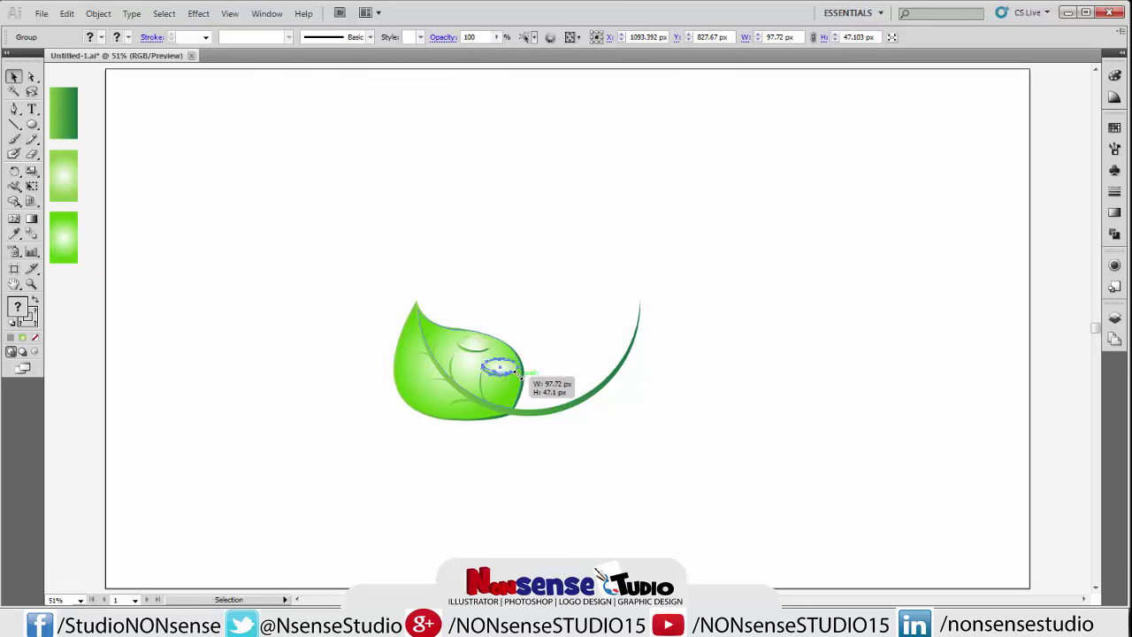
left_click(541, 334)
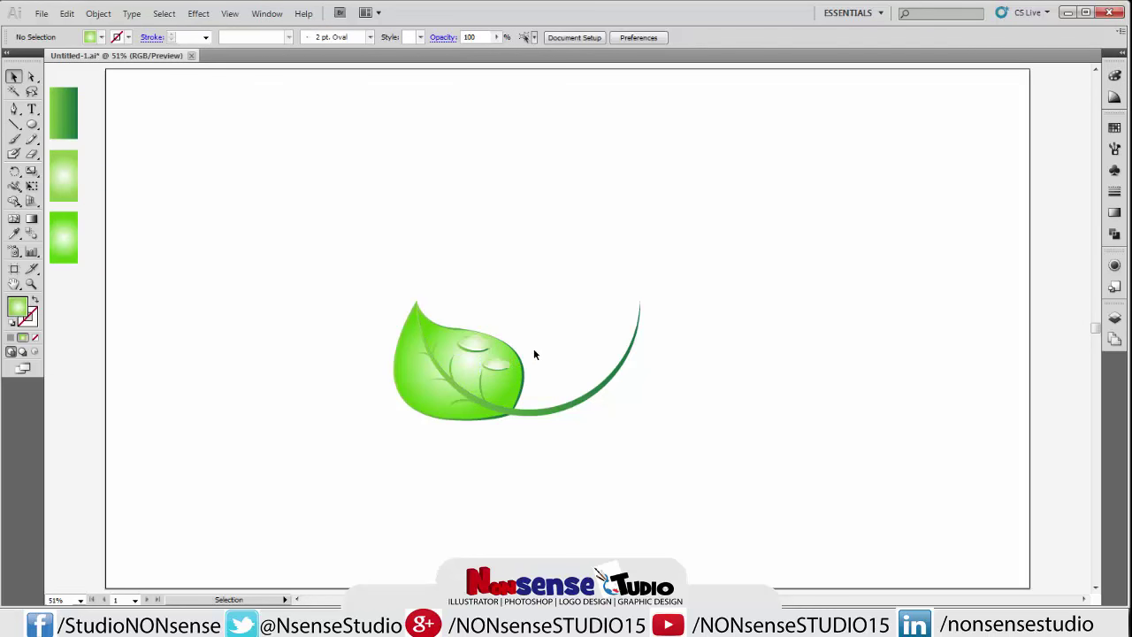
mouse_move(508, 373)
left_mouse_down()
mouse_move(516, 377)
mouse_move(494, 366)
left_mouse_up()
left_click(536, 338)
- Copy and Paste in Front a third drop and position it toward the leaf's lower left
left_click(68, 16)
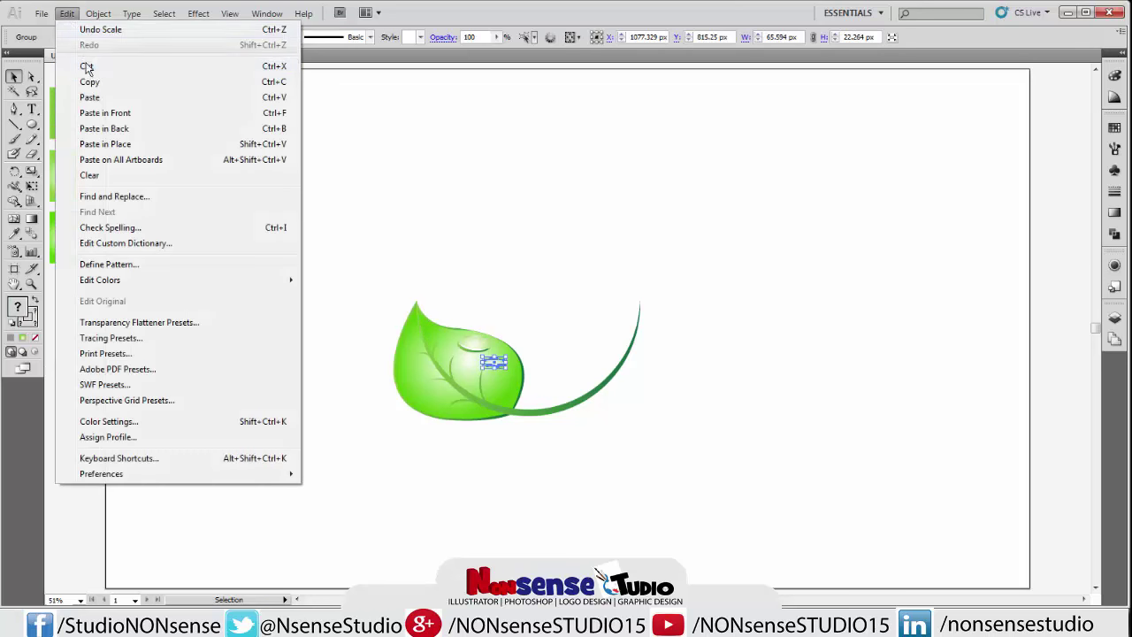
left_click(89, 81)
left_click(64, 16)
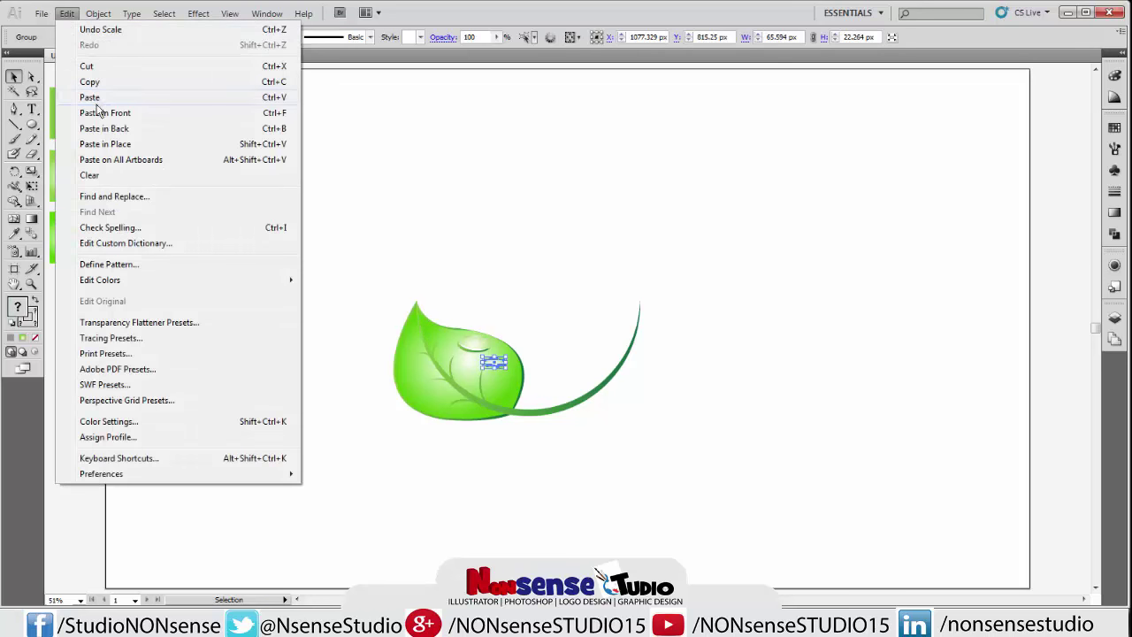
left_click(104, 112)
mouse_move(501, 355)
left_mouse_down()
mouse_move(433, 394)
mouse_move(447, 404)
left_mouse_up()
left_click(508, 308)
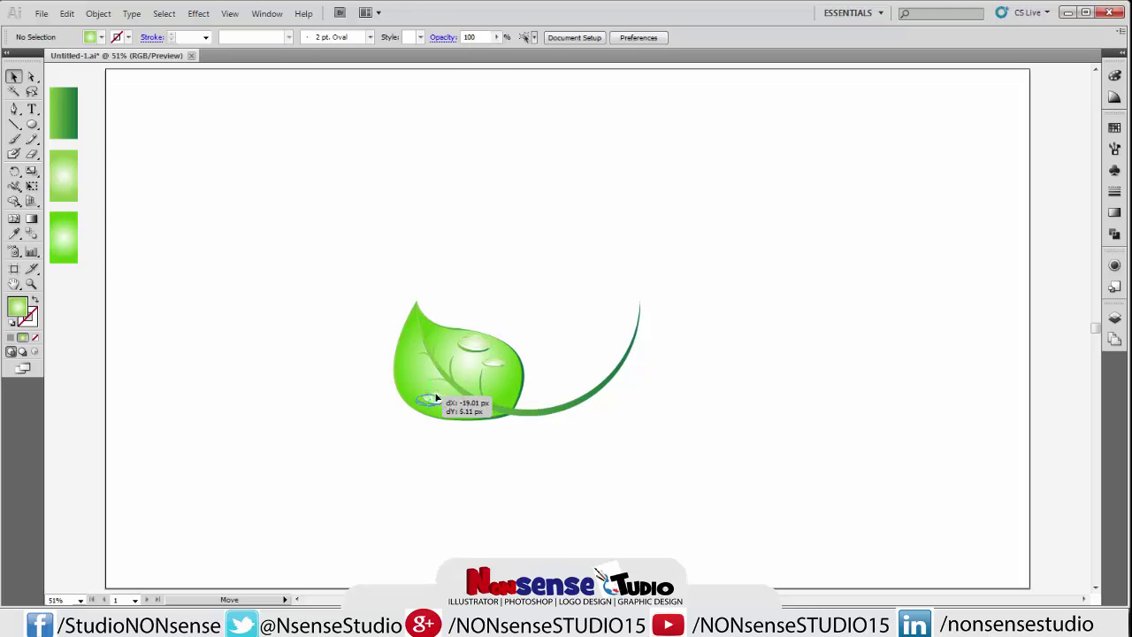
left_click_drag(498, 359, 511, 376)
left_click(543, 357)
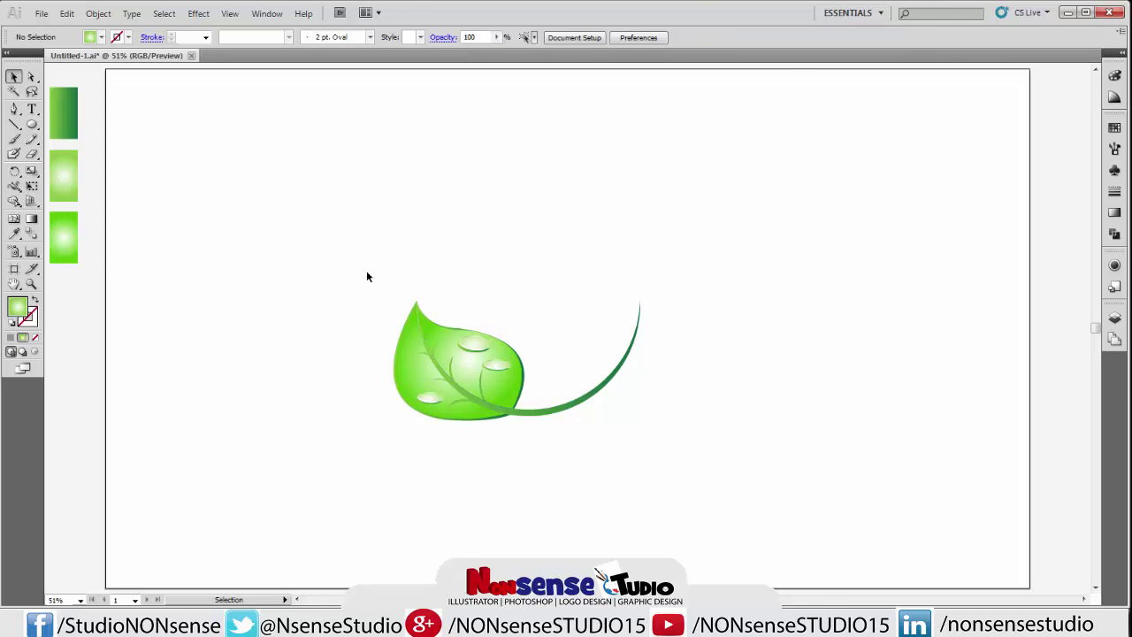
- Group all the leaf artwork, enlarge it and move it up and right
left_click_drag(369, 253, 643, 425)
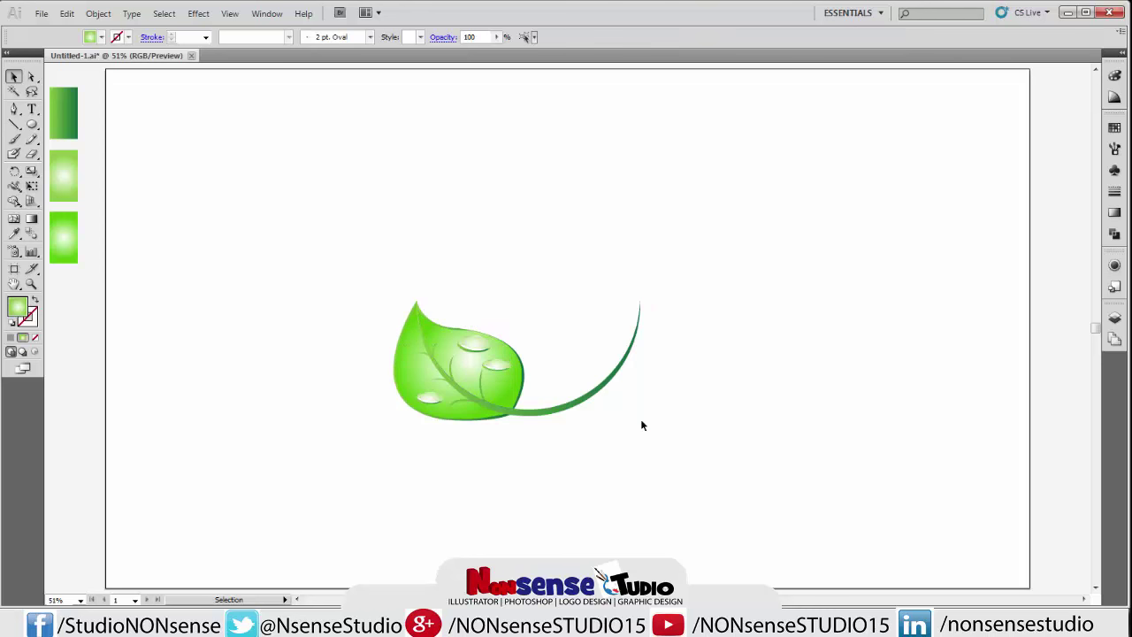
right_click(504, 349)
left_click(550, 419)
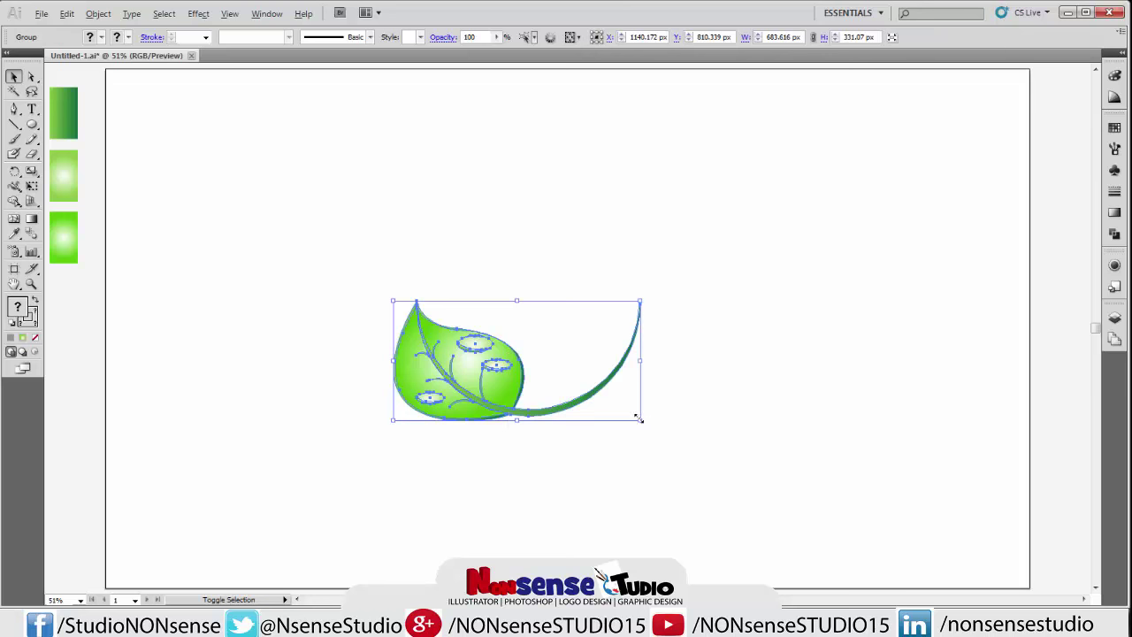
left_click_drag(639, 419, 693, 445)
left_click_drag(514, 400, 543, 355)
left_click(754, 446)
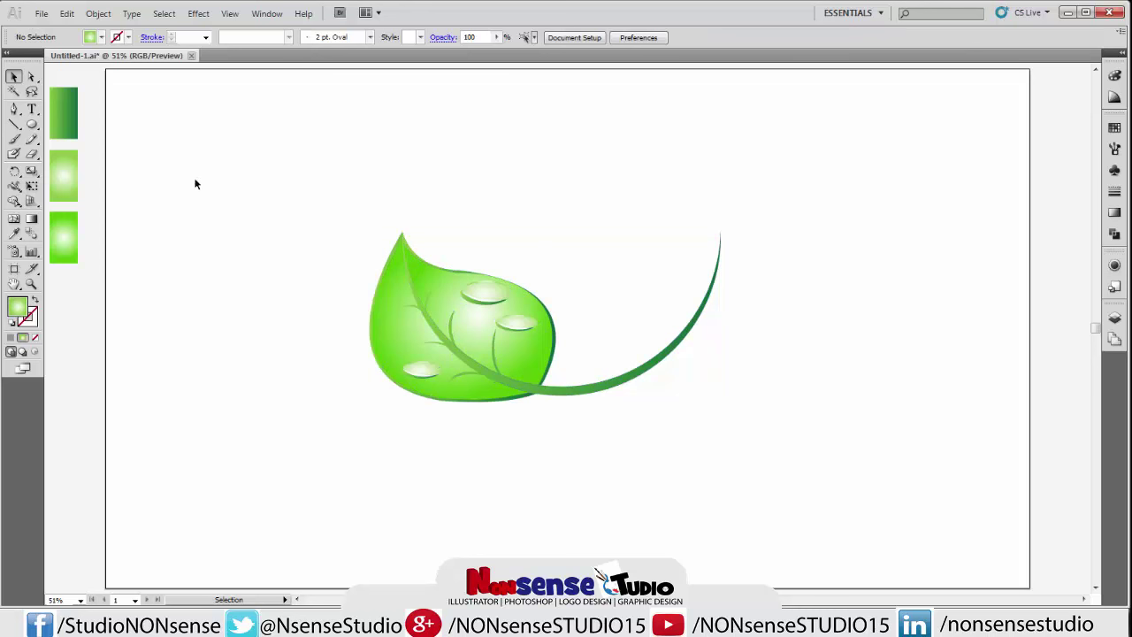
- Draw a black-filled rectangle covering the whole artboard
left_click(102, 37)
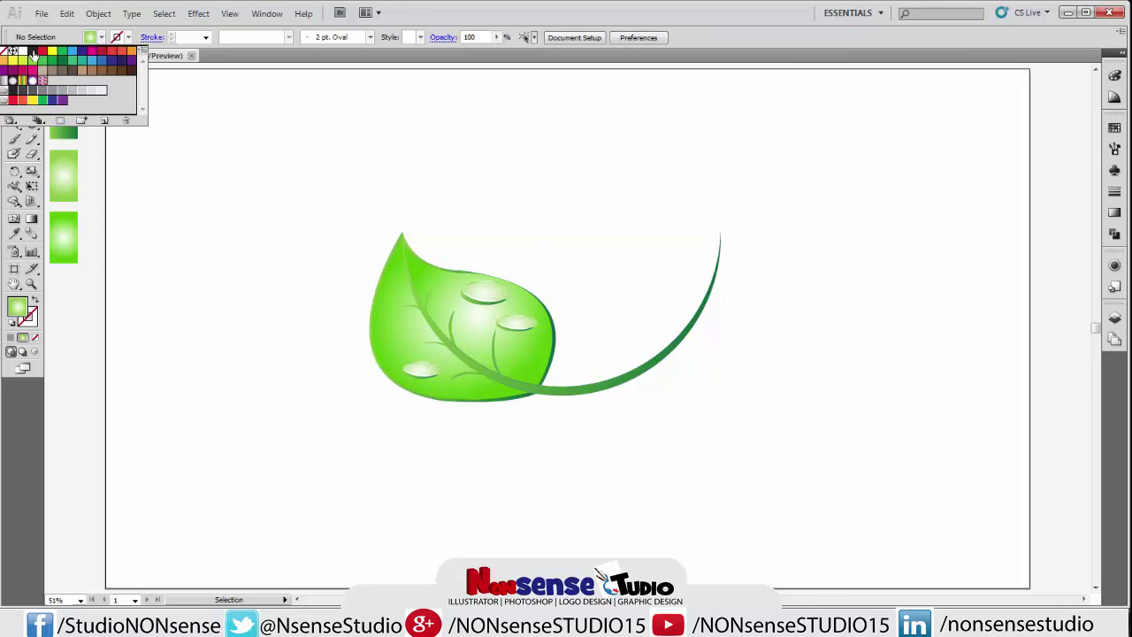
left_click(33, 53)
left_click(132, 138)
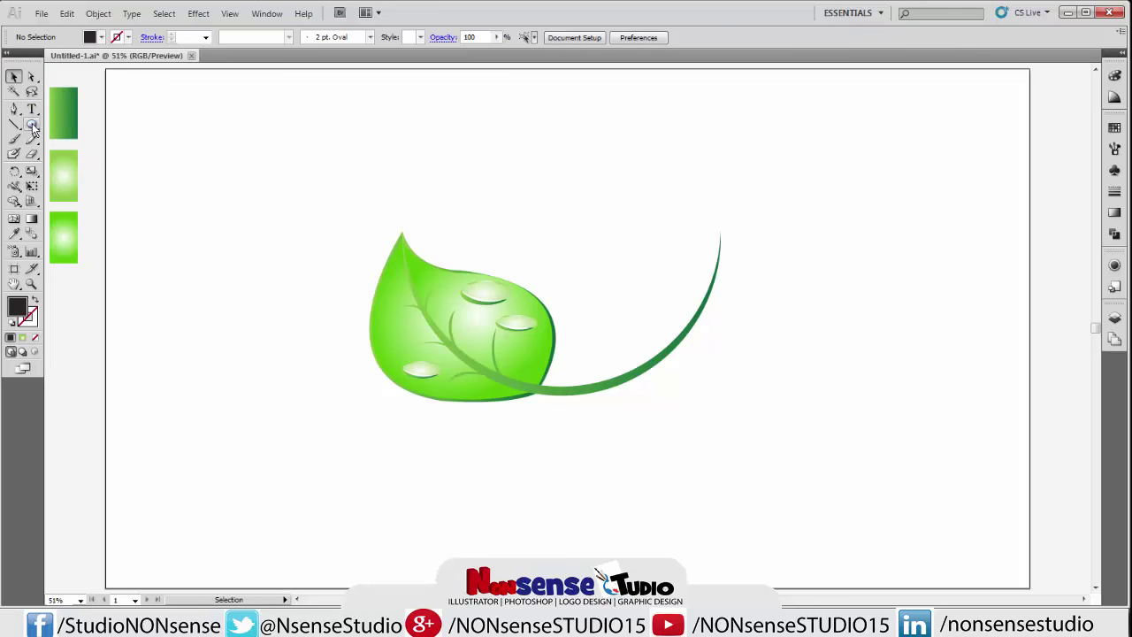
left_click_drag(32, 129, 79, 124)
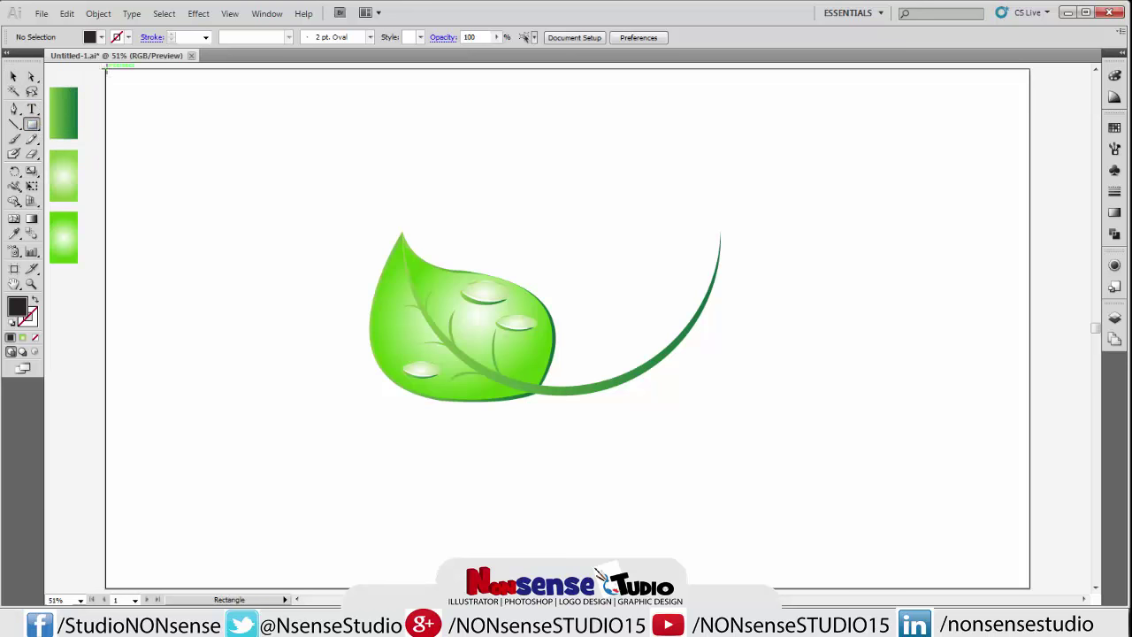
left_click_drag(106, 70, 1029, 587)
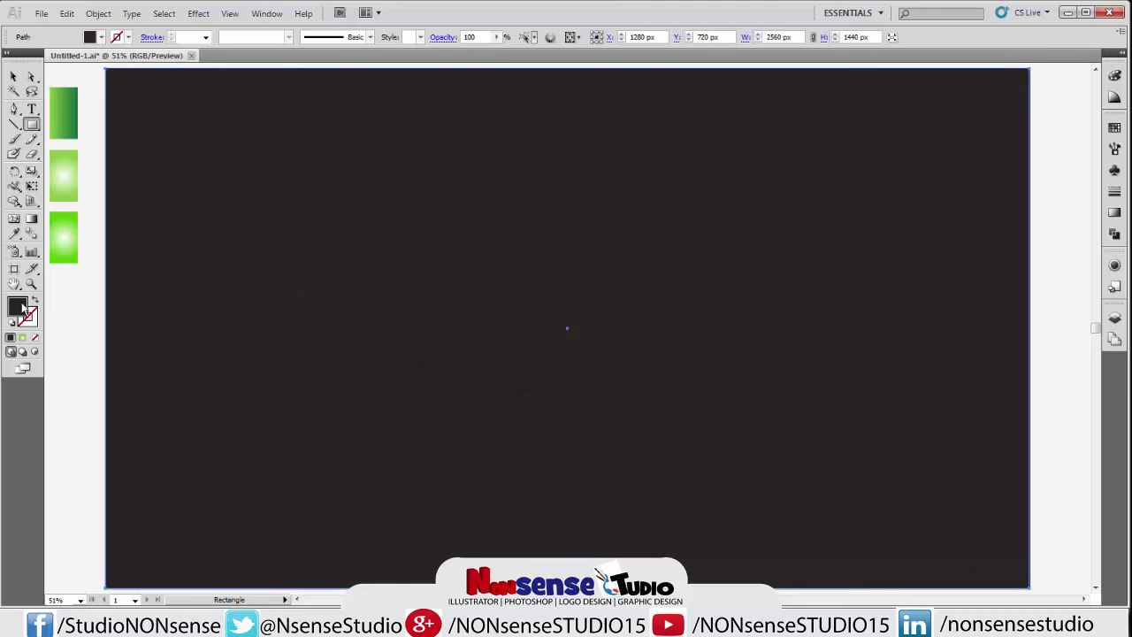
- Set the rectangle fill to pure #000000 and send it to the back behind the leaf
double_click(22, 307)
left_click(386, 395)
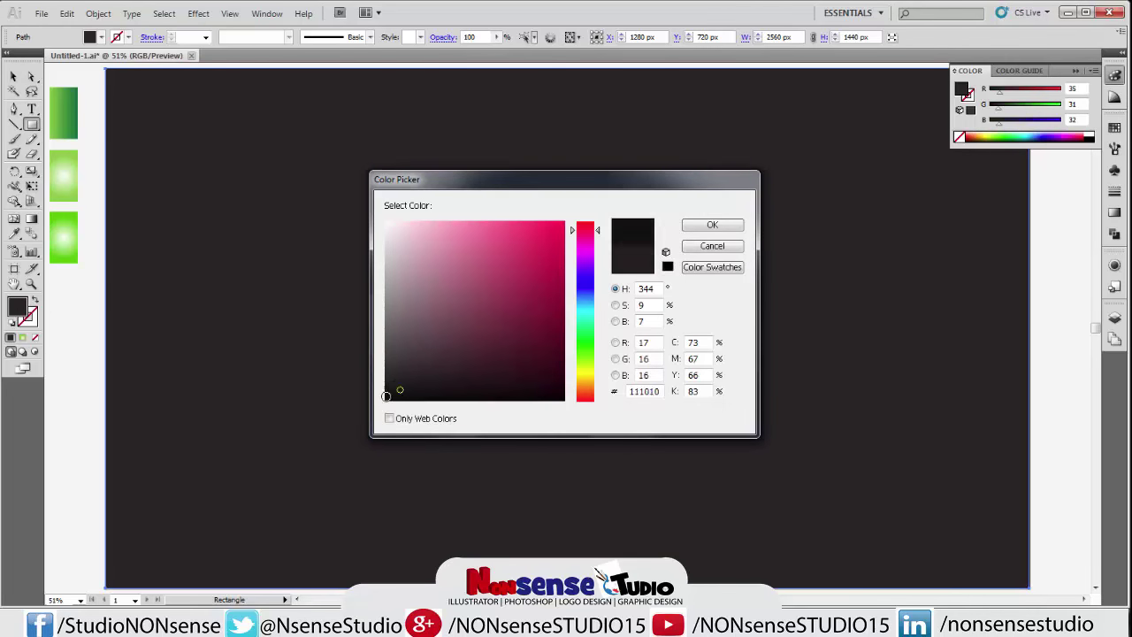
left_click_drag(386, 396, 370, 410)
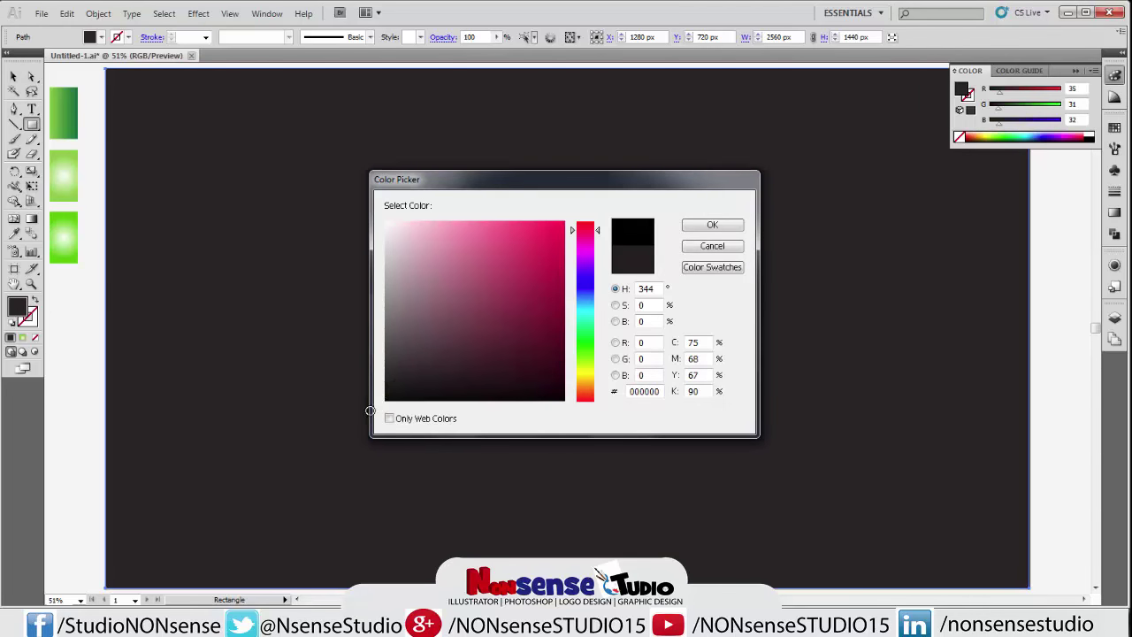
left_click(712, 227)
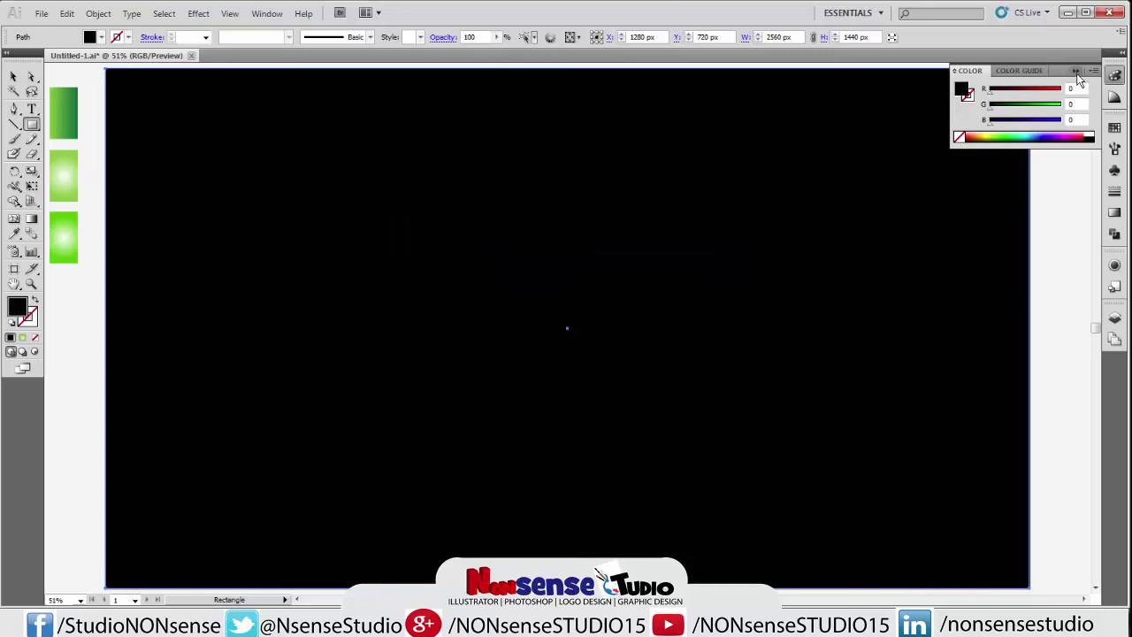
left_click(1077, 71)
right_click(536, 227)
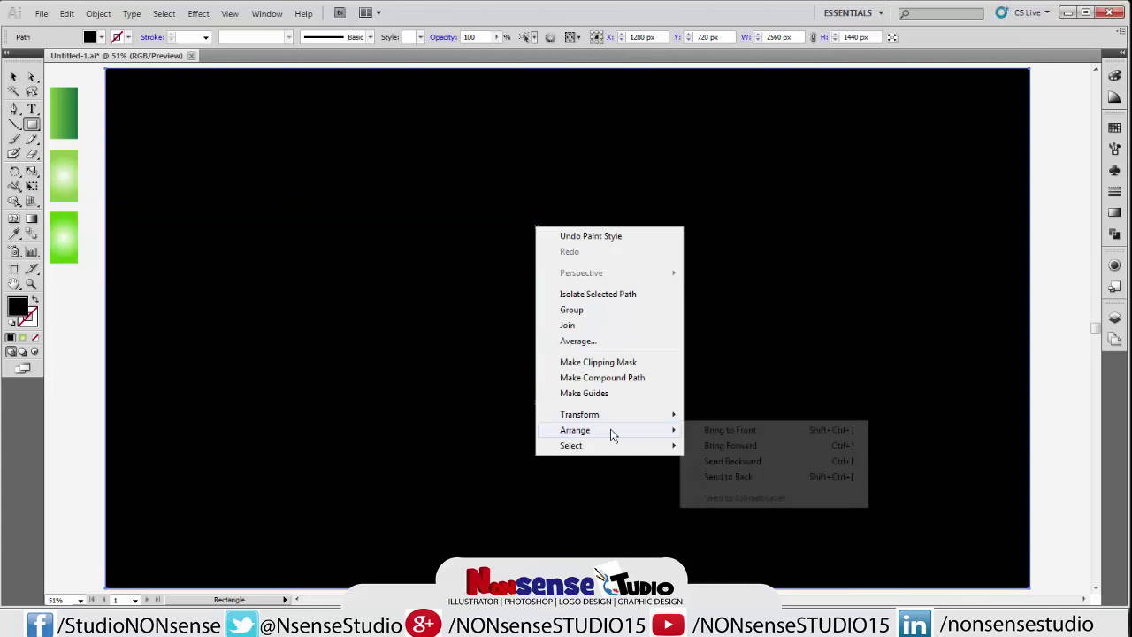
left_click(729, 476)
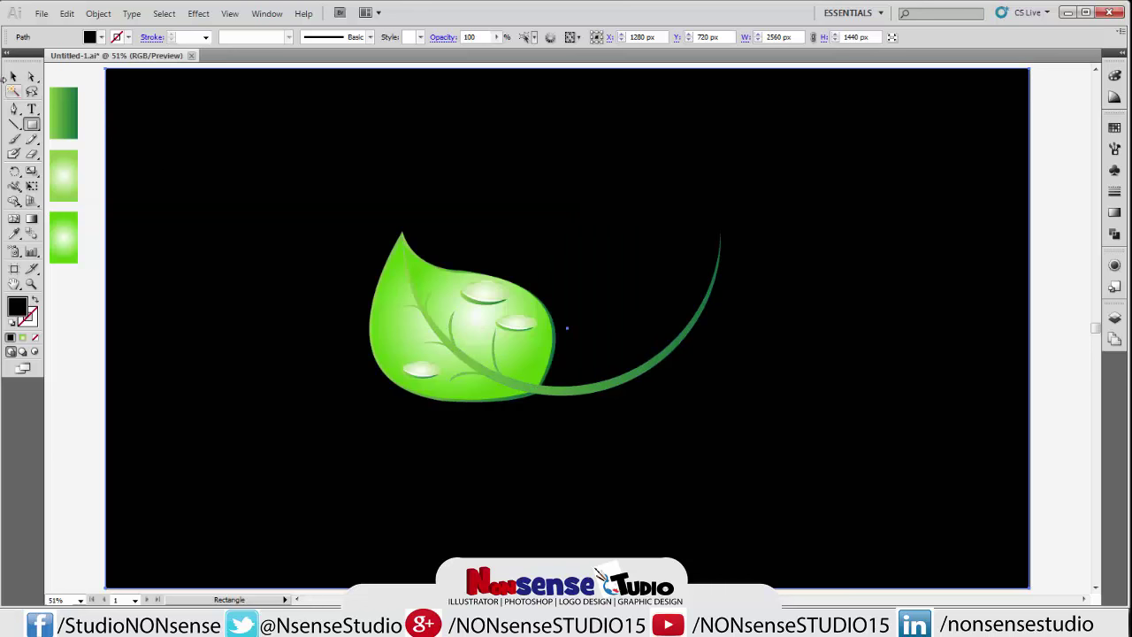
left_click(14, 77)
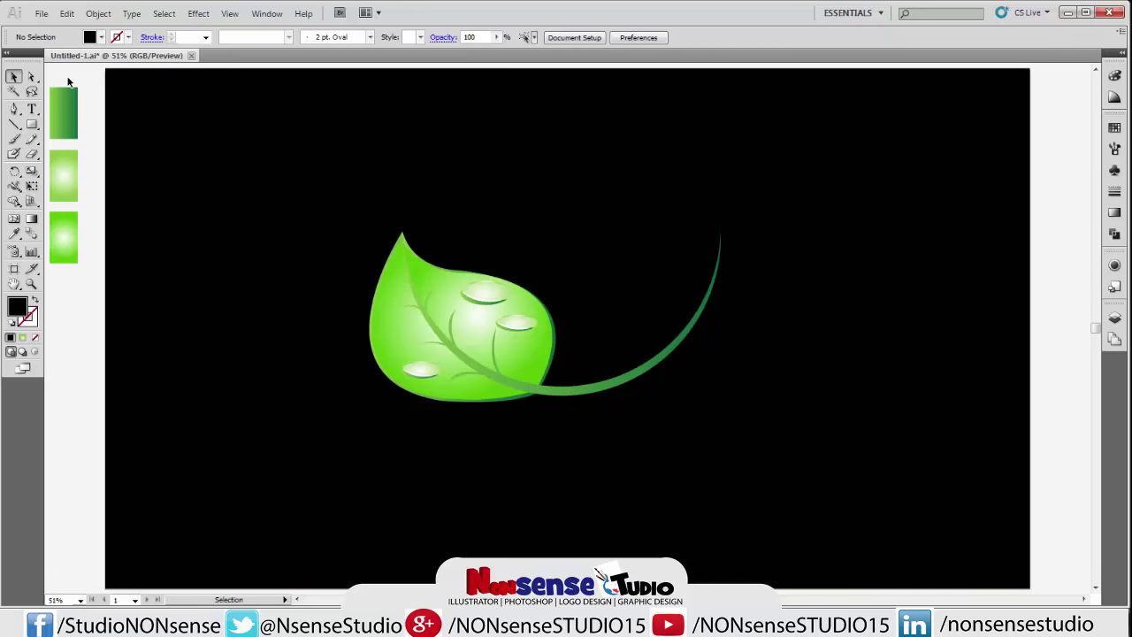